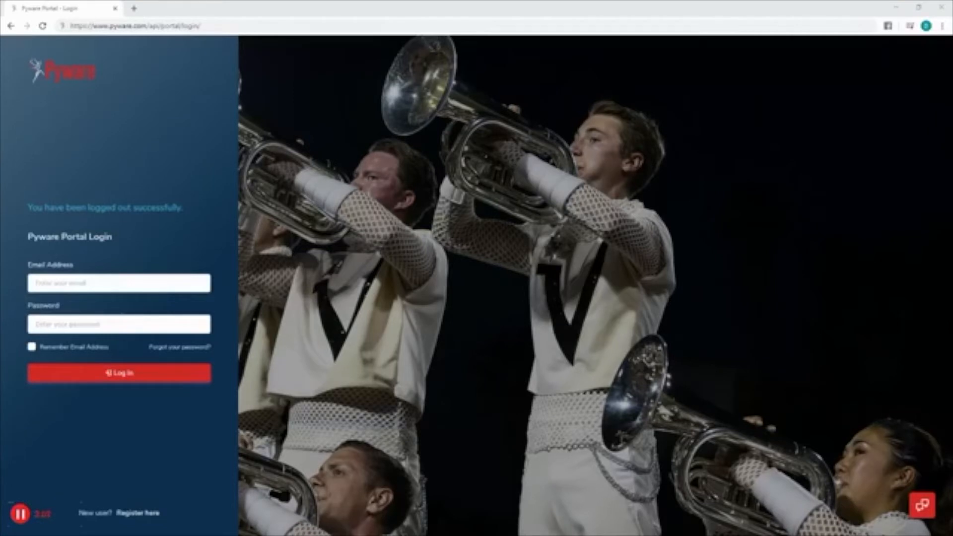
Step: Log in to Pyware Portal with the support account's e-mail address and password
left_click(94, 282)
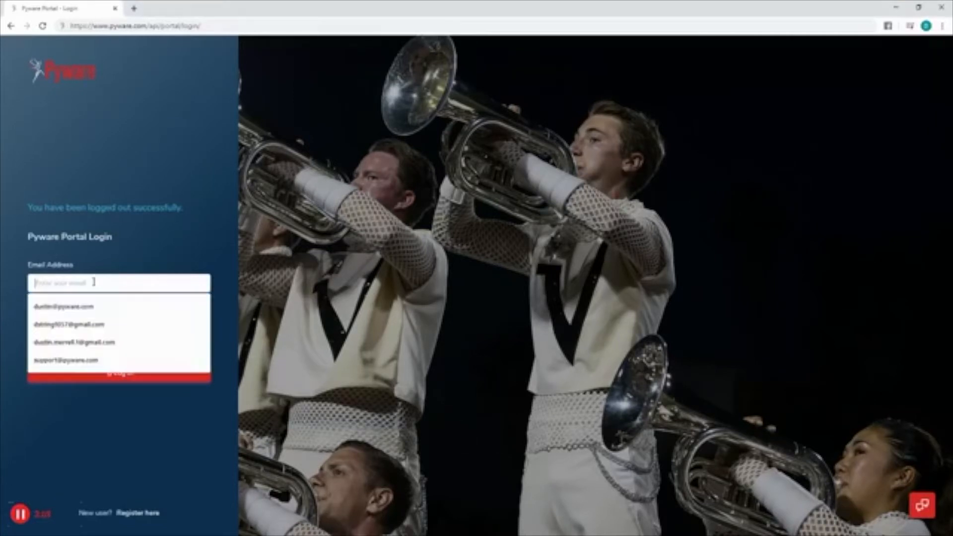
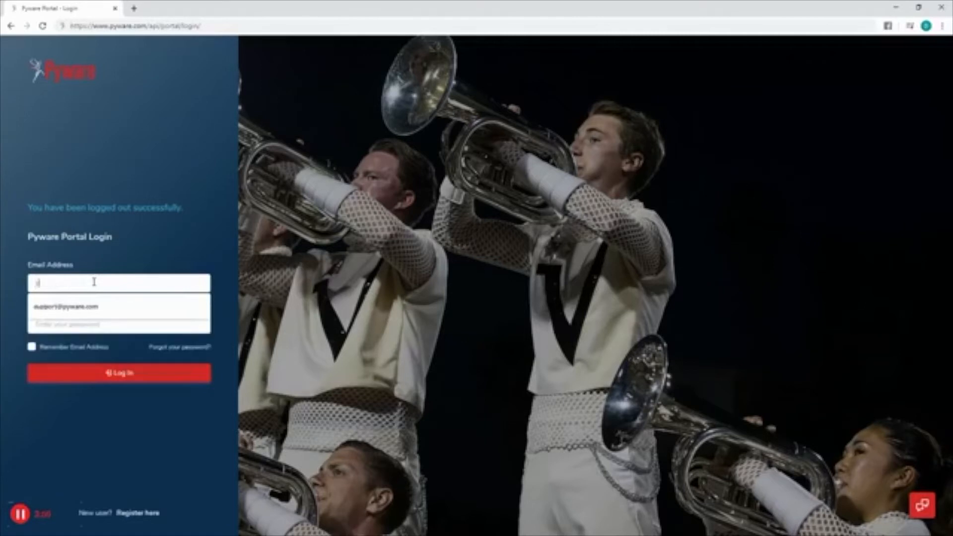
type("•••••••••")
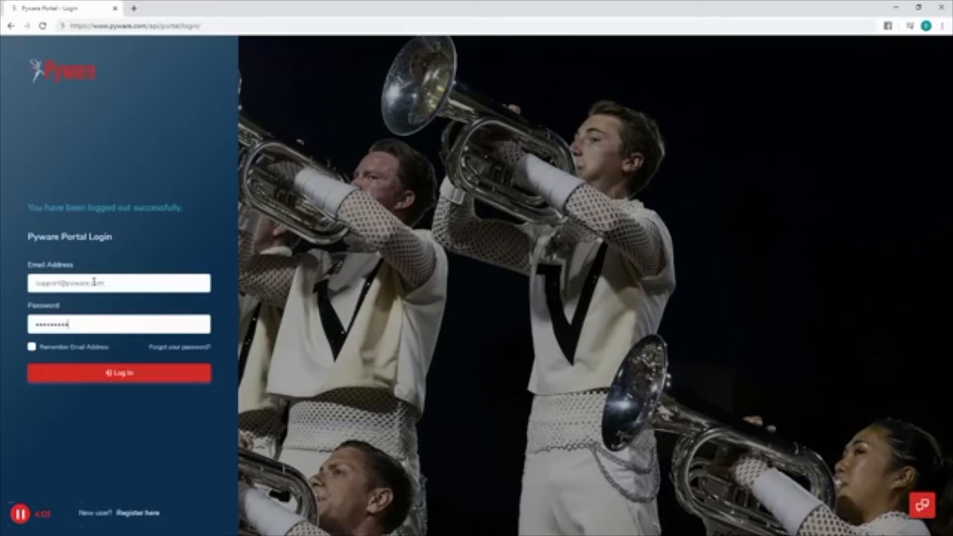
key("Return")
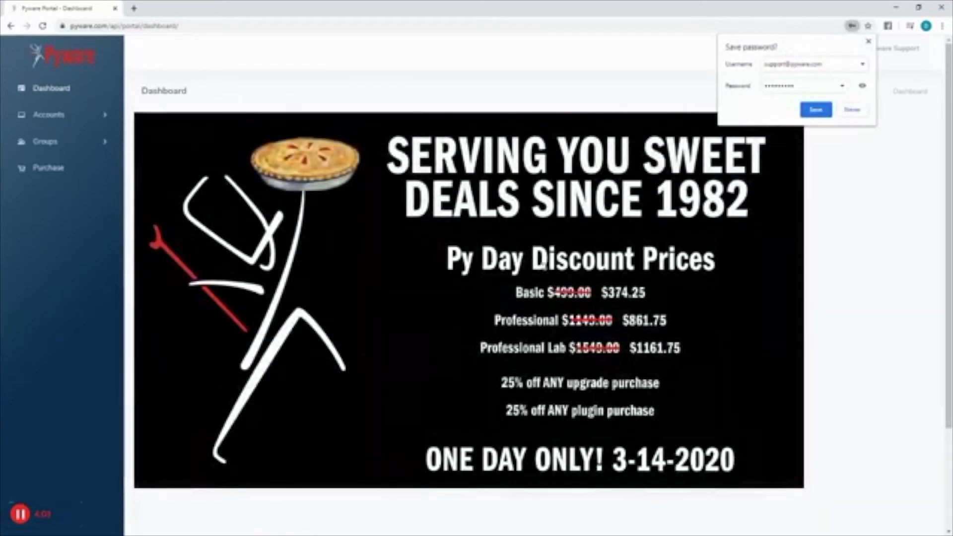
Step: Decline saving the password and open the account's 3D Professional-00013 license details page
left_click(849, 110)
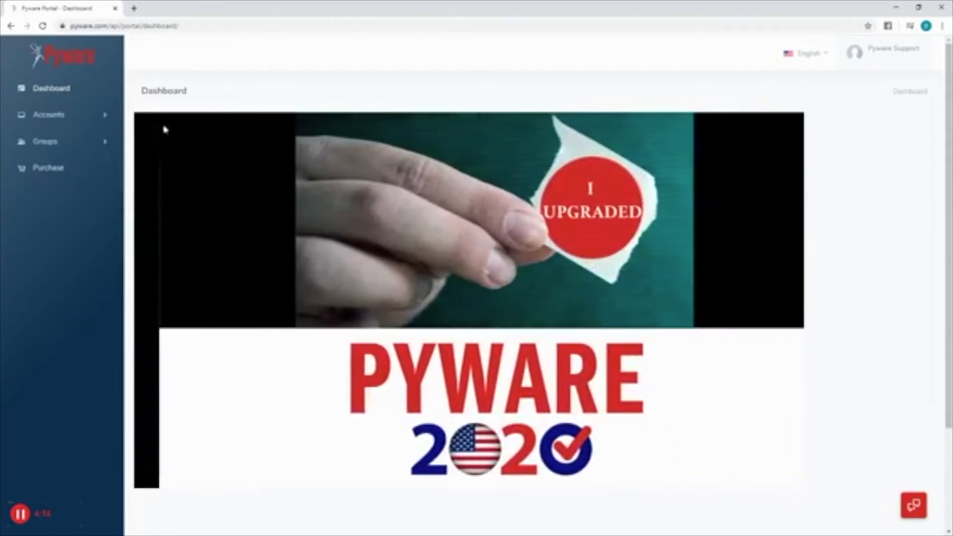
left_click(107, 118)
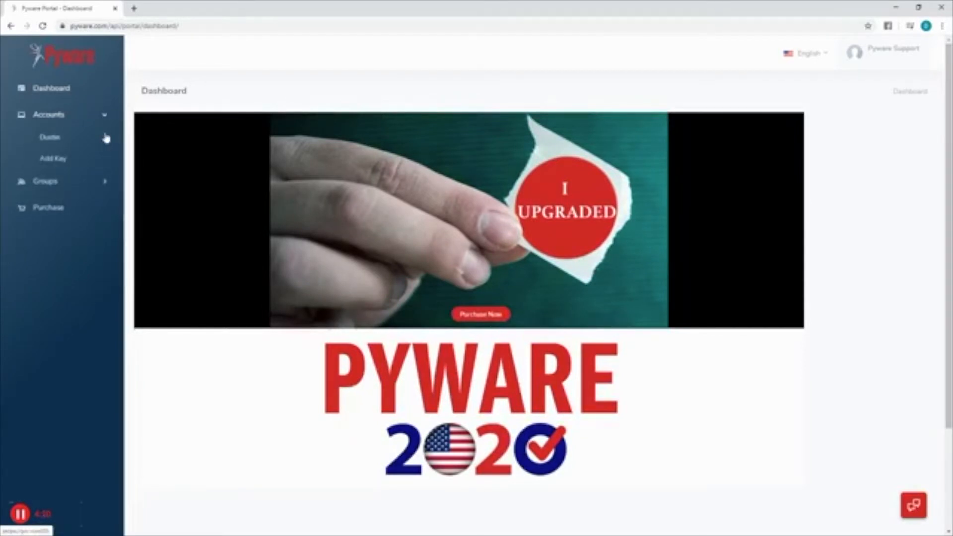
left_click(106, 137)
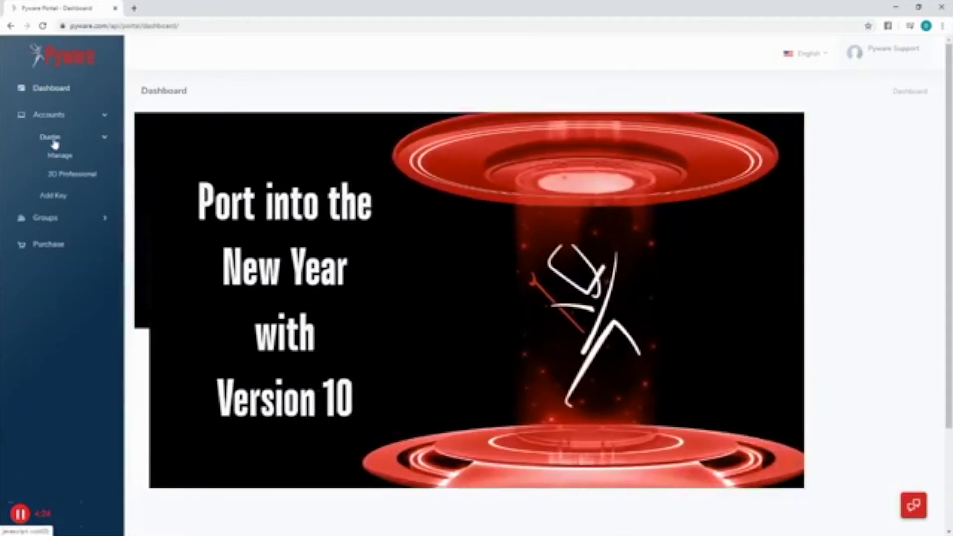
left_click(73, 176)
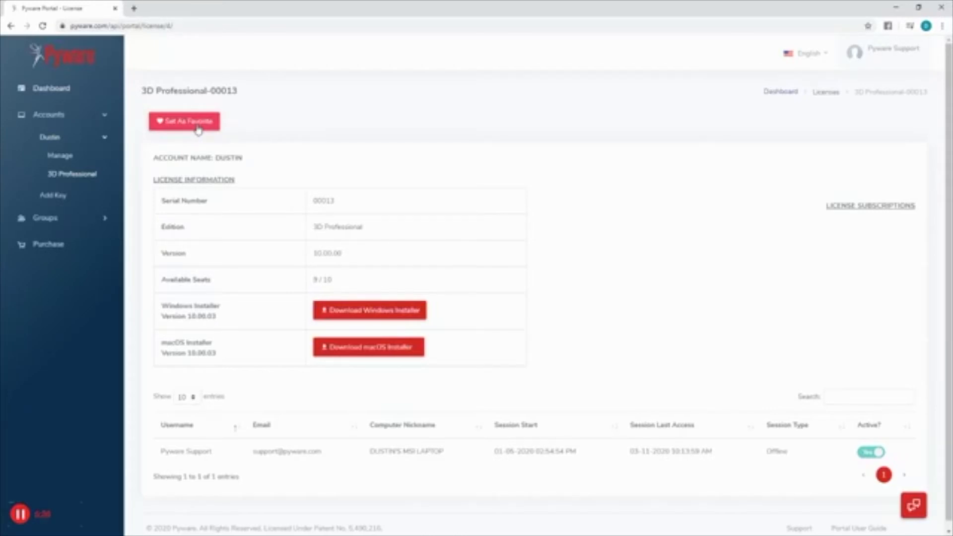
Step: Review the account's Manage page, then log out of the portal
left_click(61, 156)
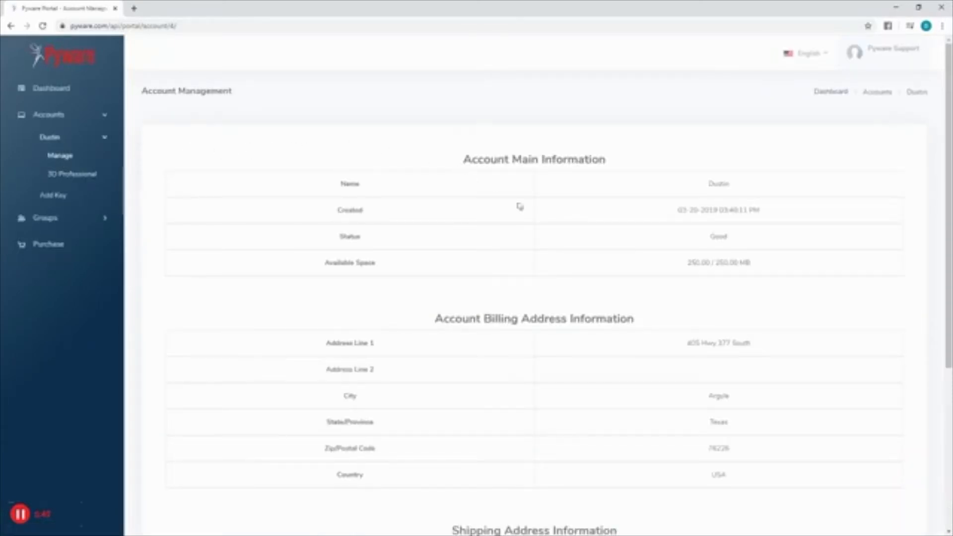
scroll(702, 254, "down", 3)
scroll(691, 276, "up", 3)
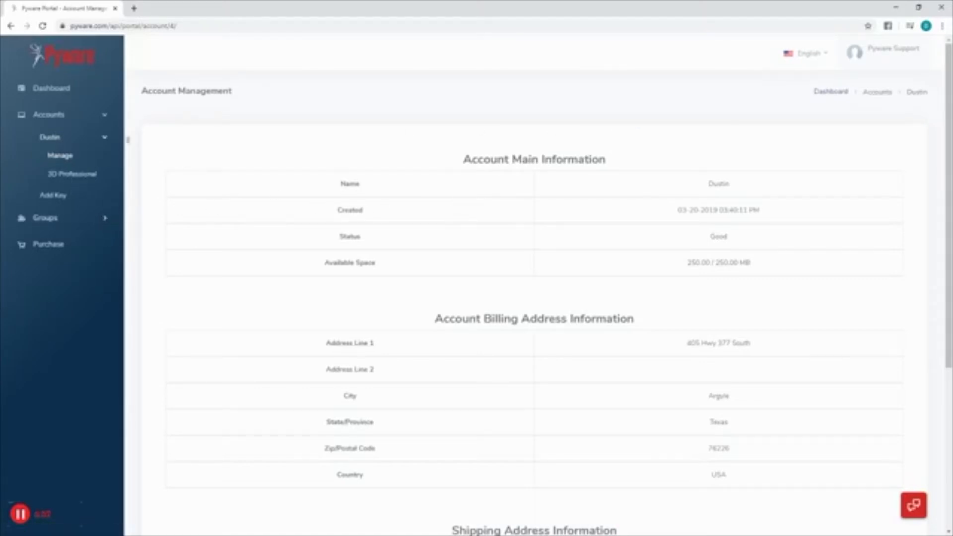
left_click(901, 50)
left_click(876, 100)
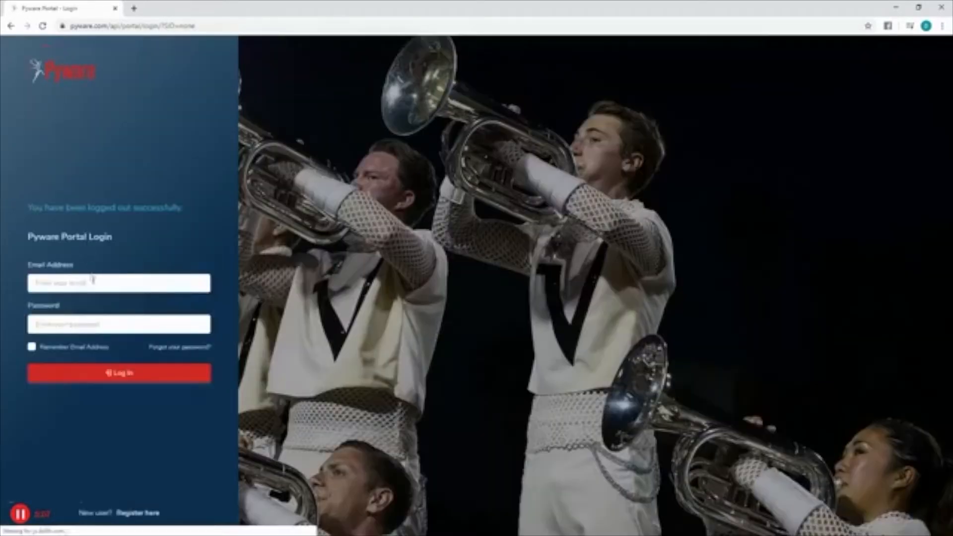
Step: Sign back in with another administrator's e-mail address and password
left_click(93, 281)
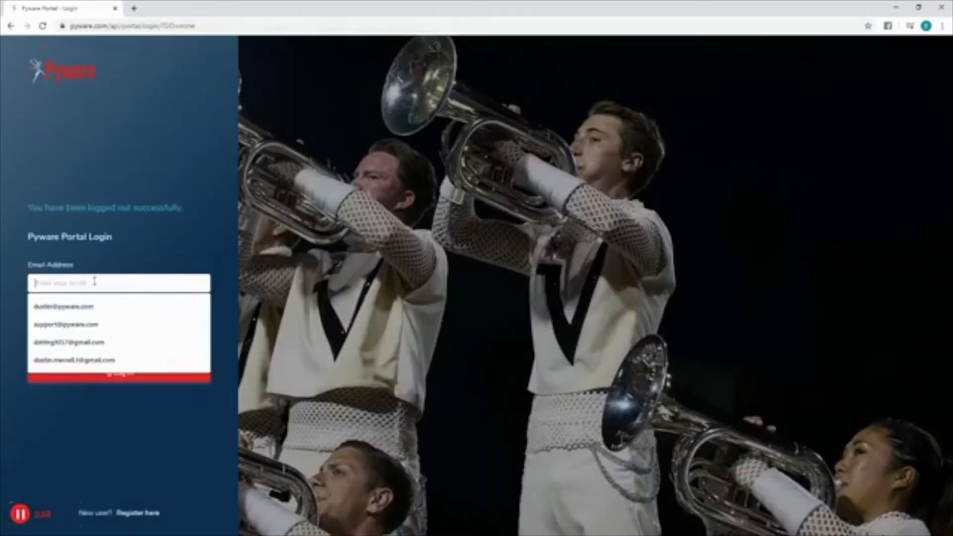
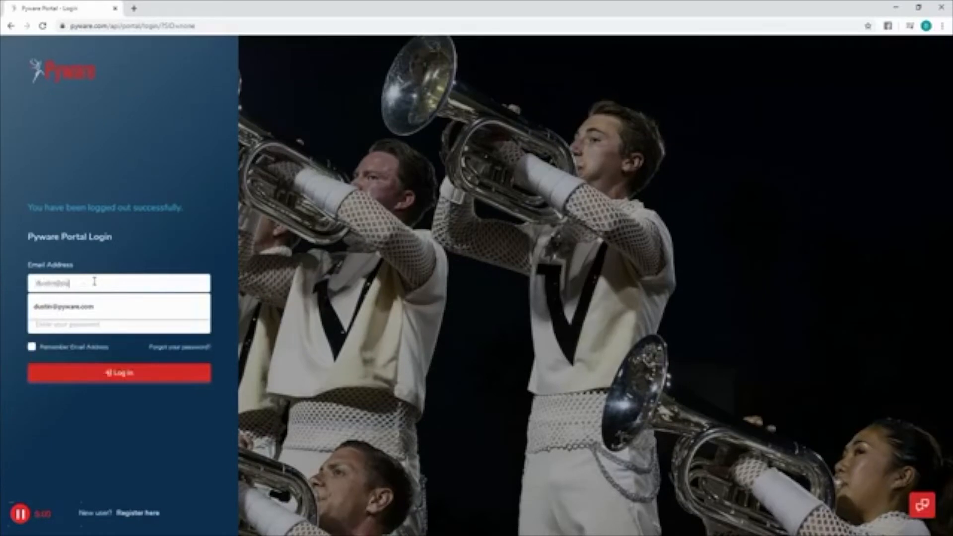
key("Tab")
type("p*********")
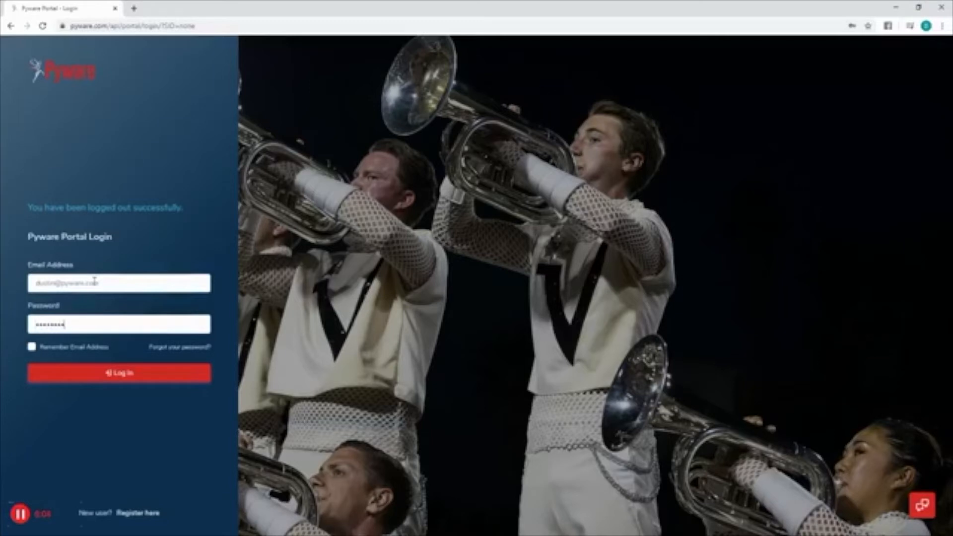
key("Return")
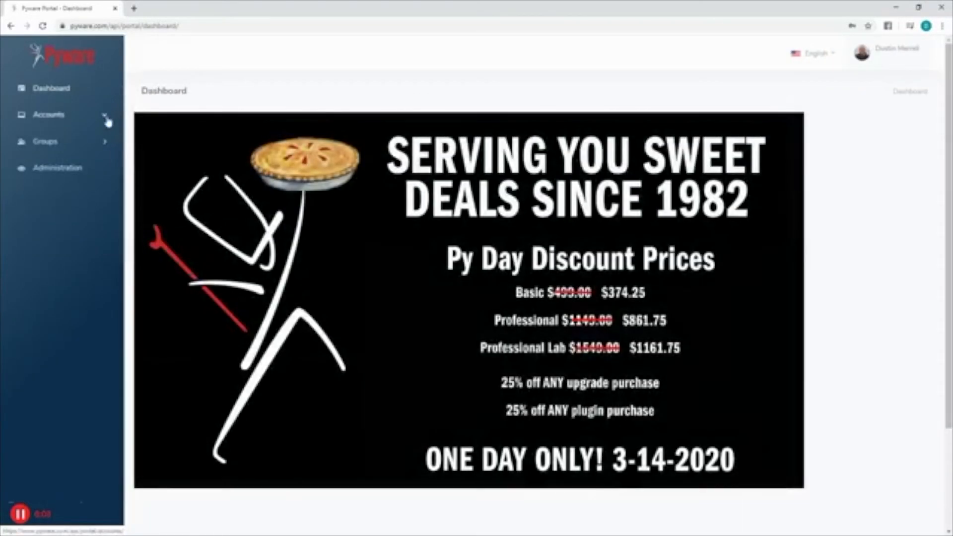
Step: Open the account's Manage page on the Users tab, listing the three members and their licenses
left_click(107, 121)
left_click(102, 173)
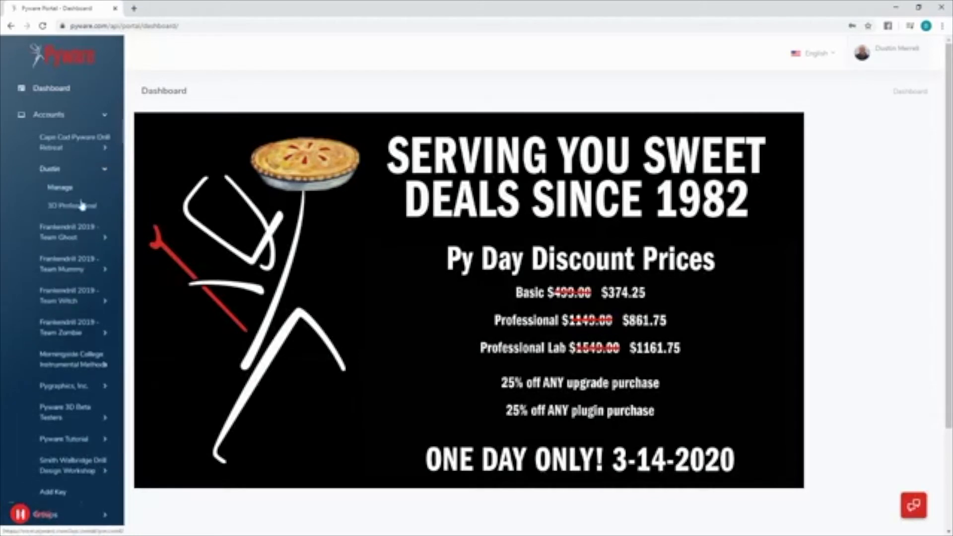
left_click(68, 192)
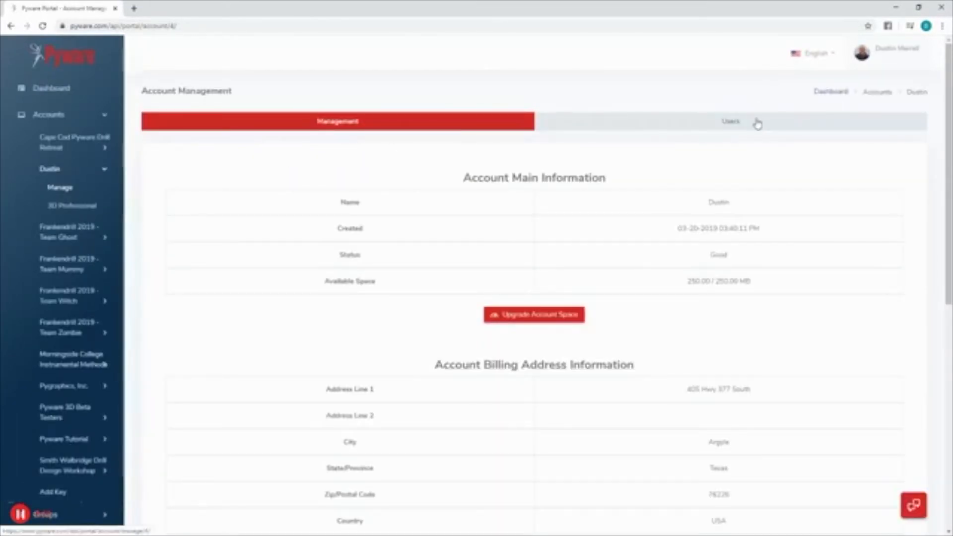
left_click(742, 127)
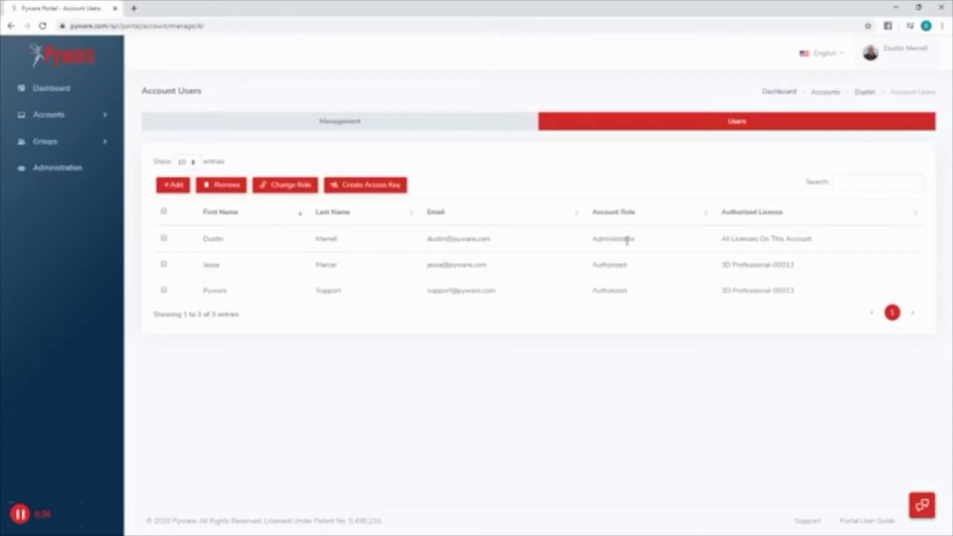
left_click(102, 117)
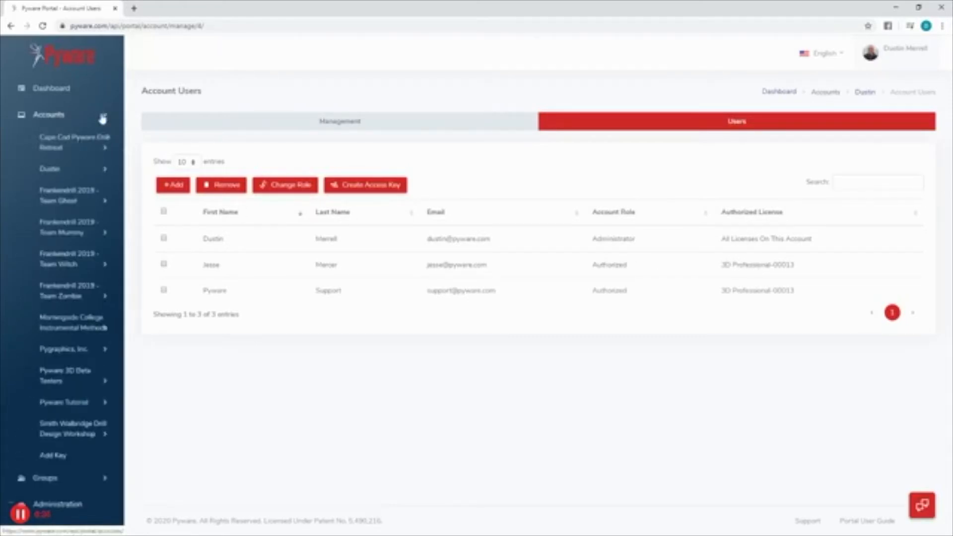
Step: Add an Authorized 3D Professional-00013 user with the new person's first name, last name and e-mail
left_click(173, 185)
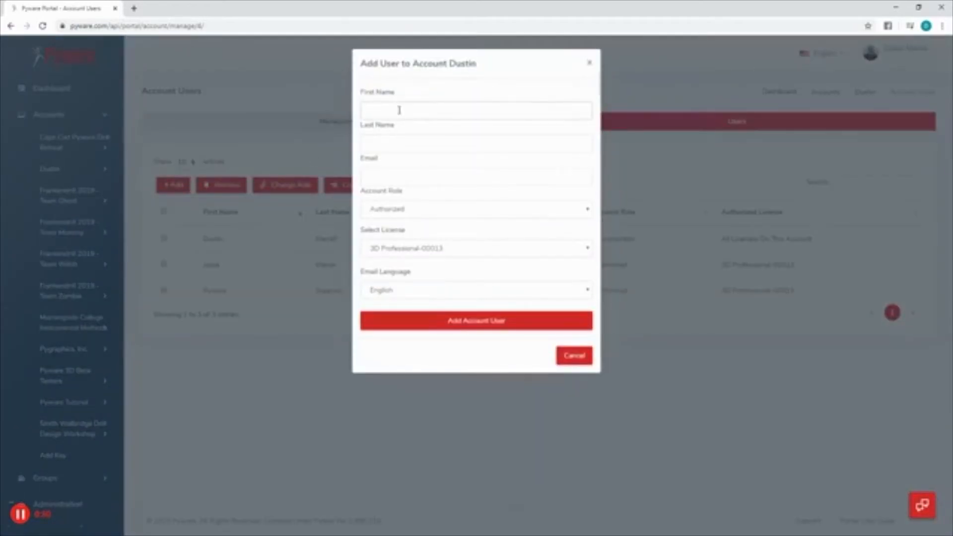
key("Tab")
key("Tab")
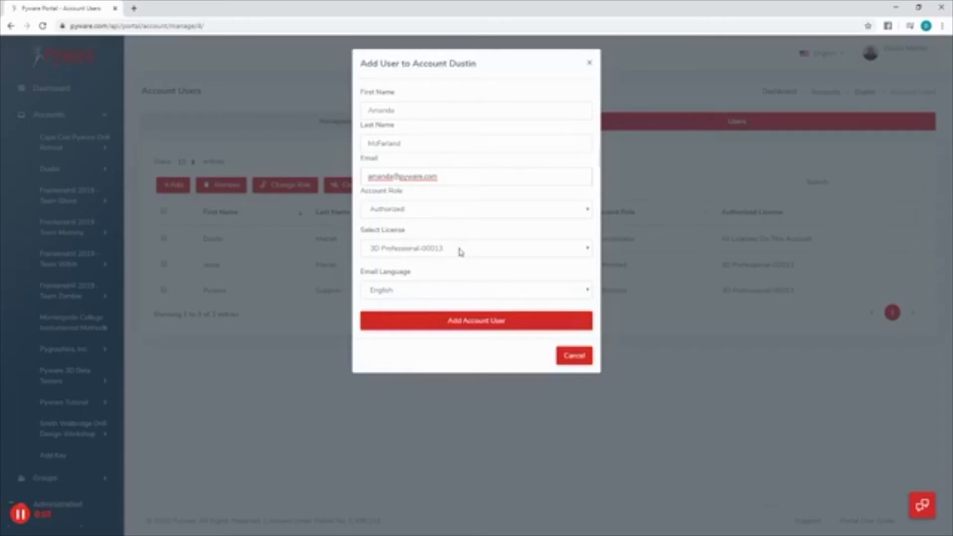
left_click(476, 325)
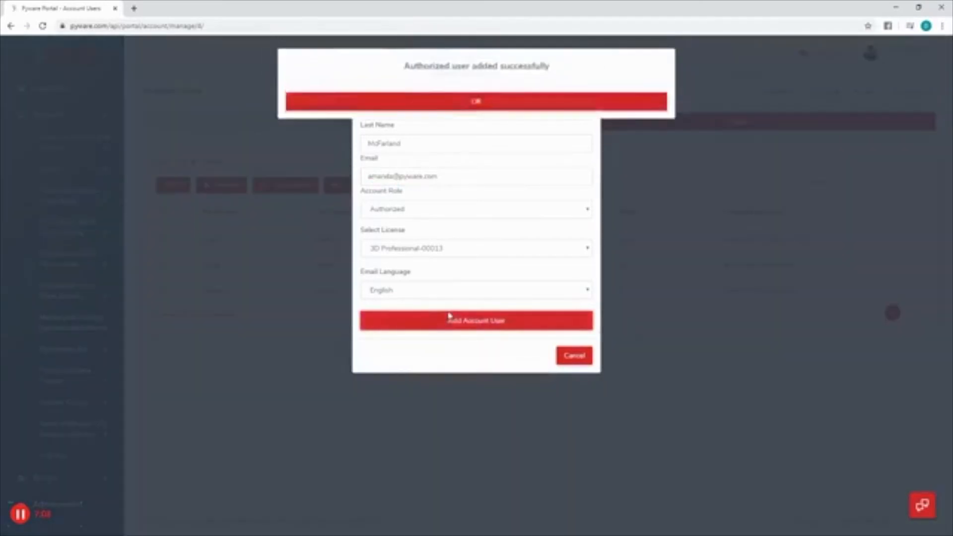
left_click(506, 107)
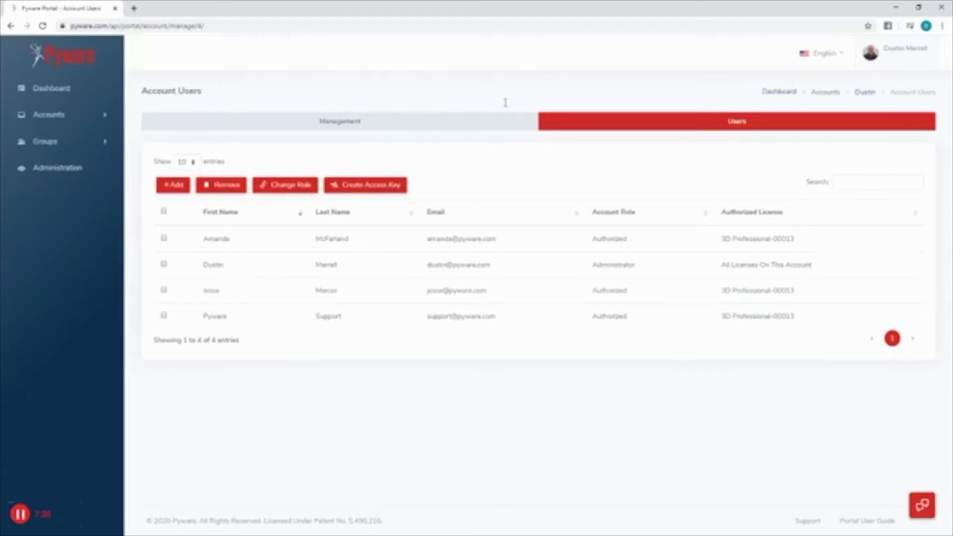
Step: Go to the Add Key page from Accounts and expand the Groups list
left_click(106, 117)
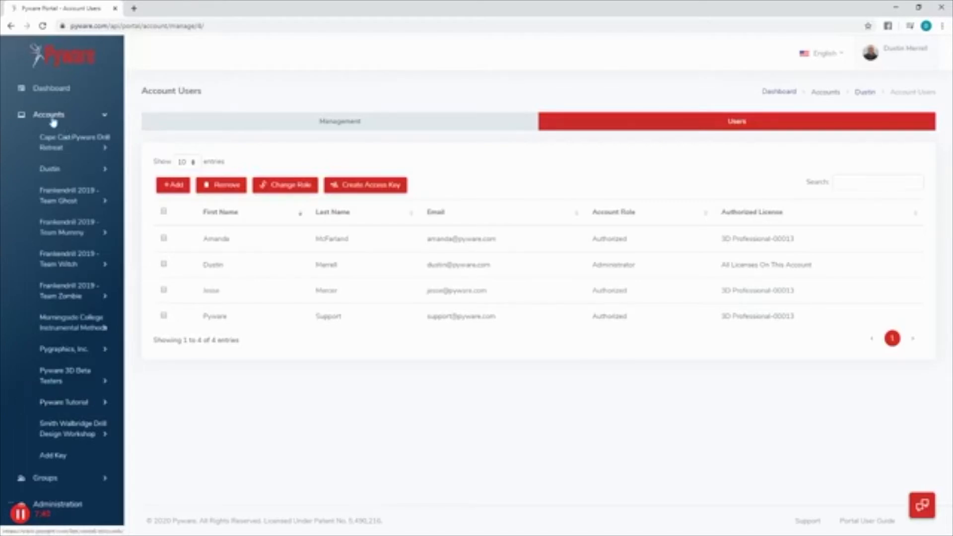
left_click(59, 459)
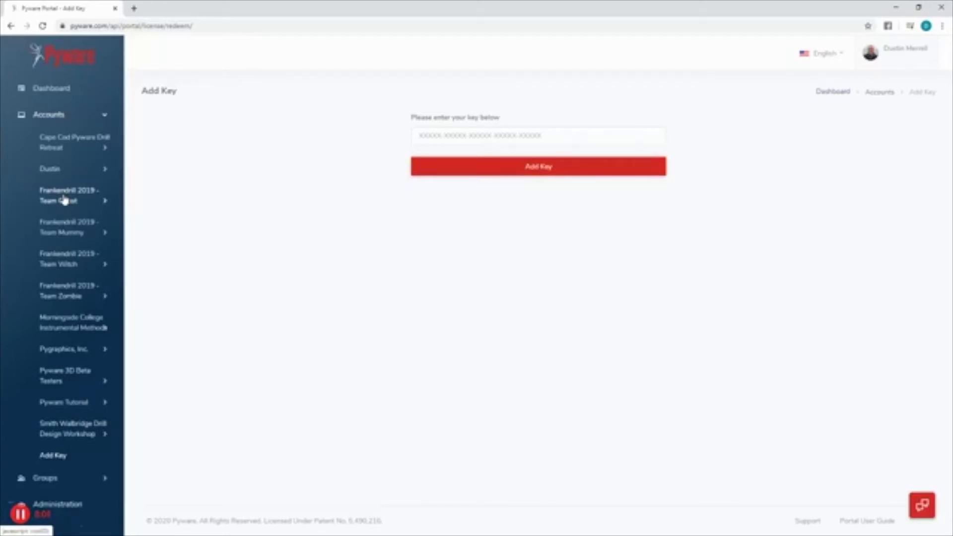
left_click(102, 478)
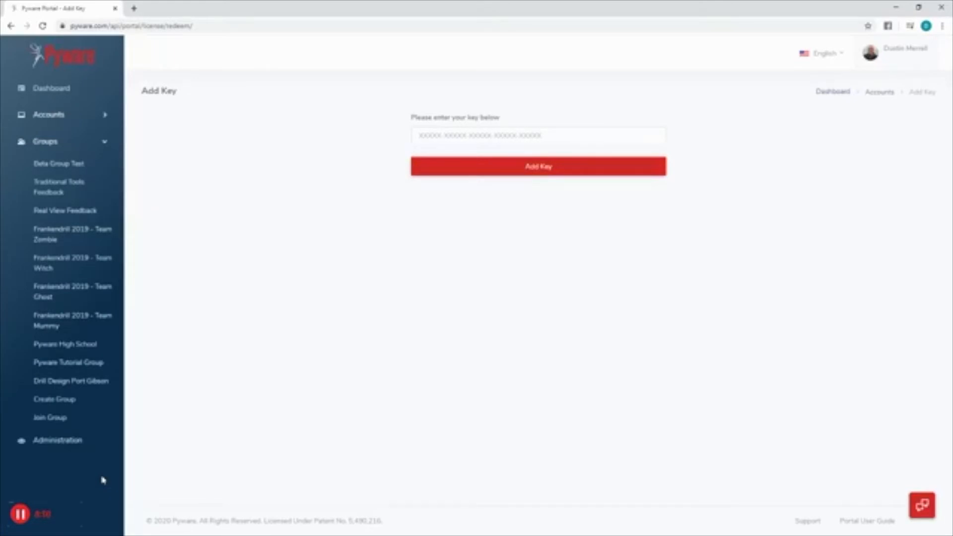
Step: View the Beta Group Test group page, collapse Groups, and switch to Pyware 3D Professional
left_click(69, 167)
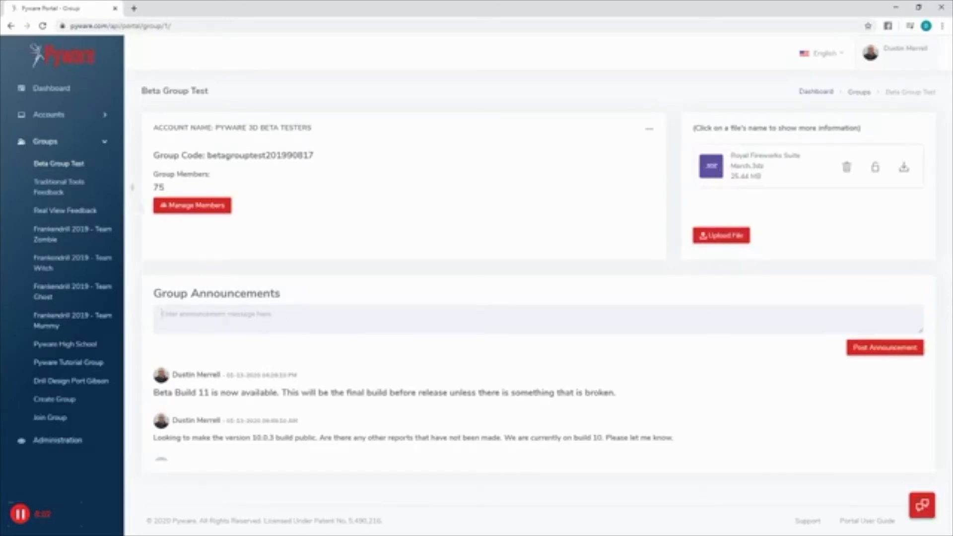
left_click(102, 144)
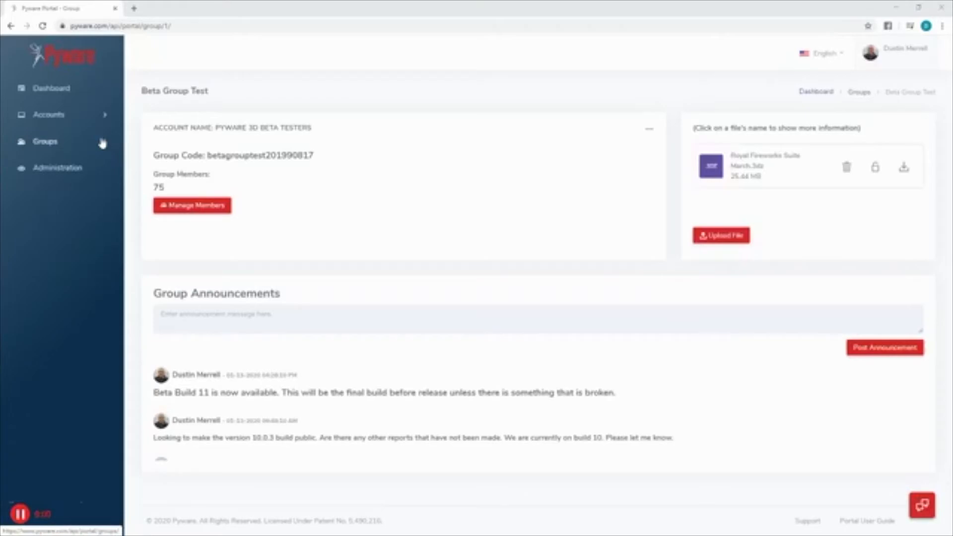
key("alt+Tab")
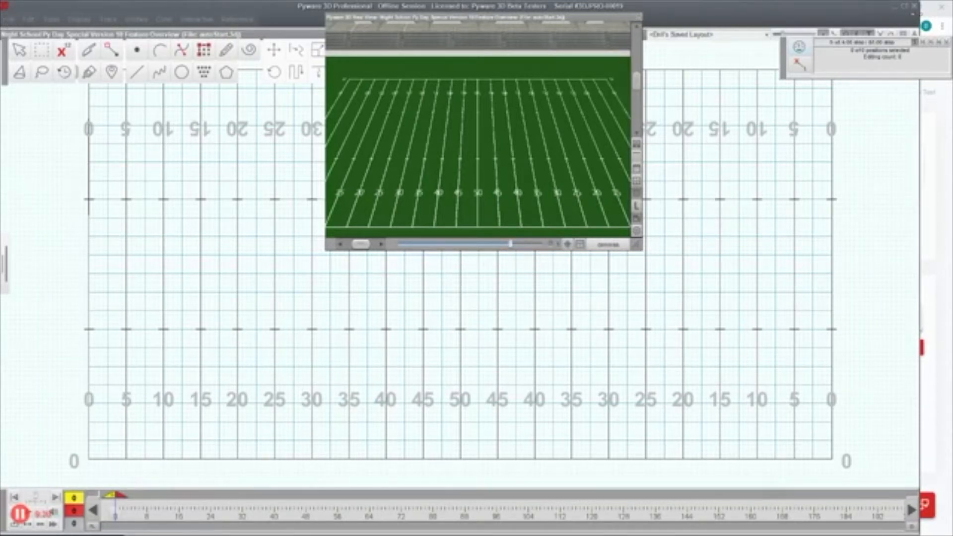
Step: Widen the program window, reposition the 3D view window, and float the status readout
left_click_drag(927, 13, 952, 12)
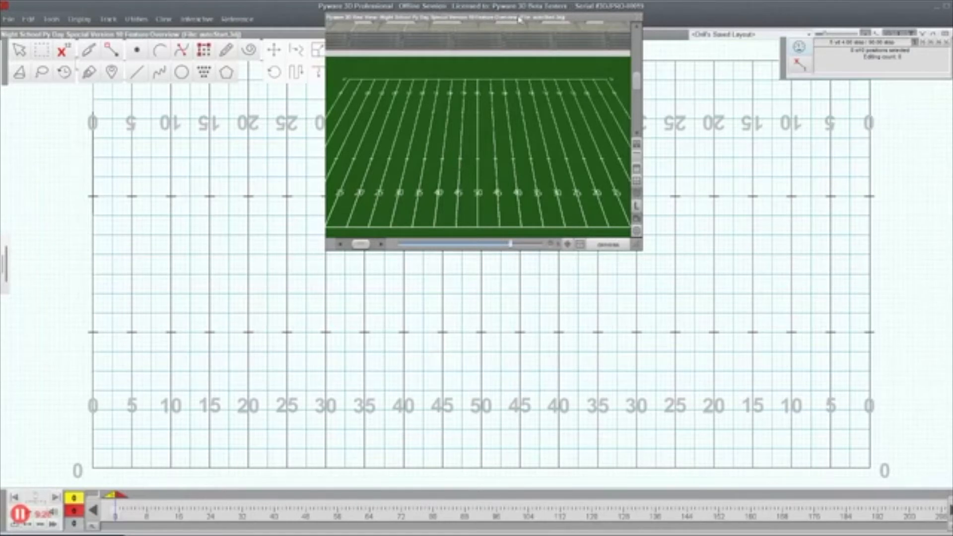
left_click_drag(520, 19, 626, 108)
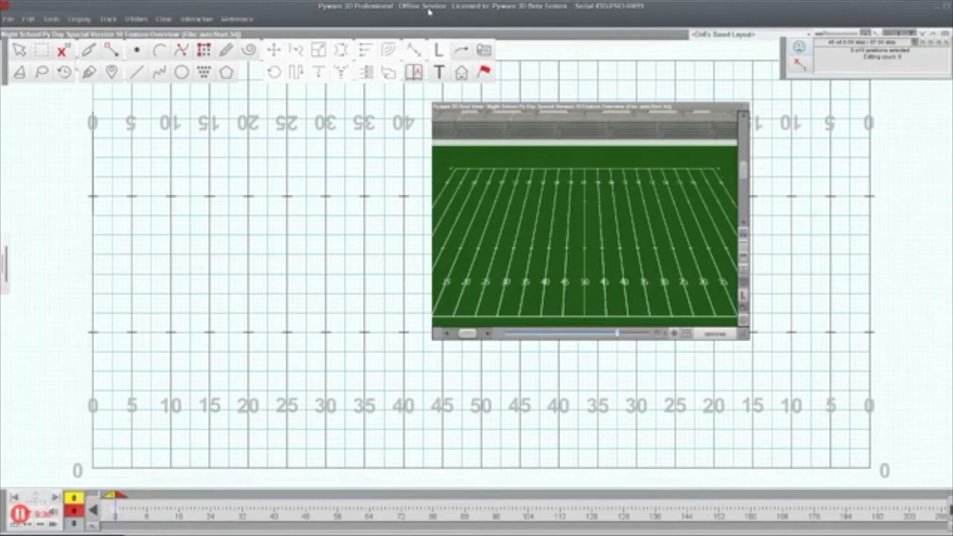
left_click_drag(592, 109, 498, 25)
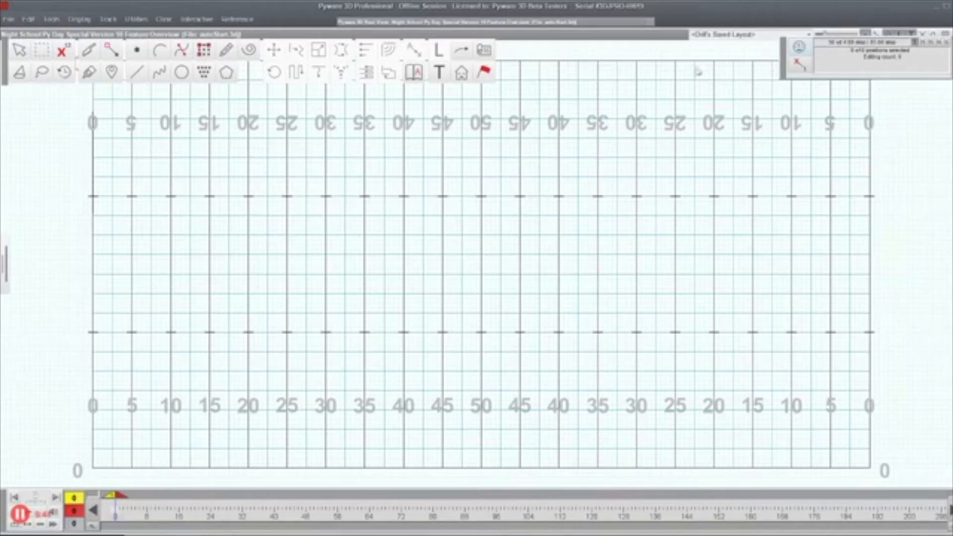
left_click_drag(789, 70, 771, 87)
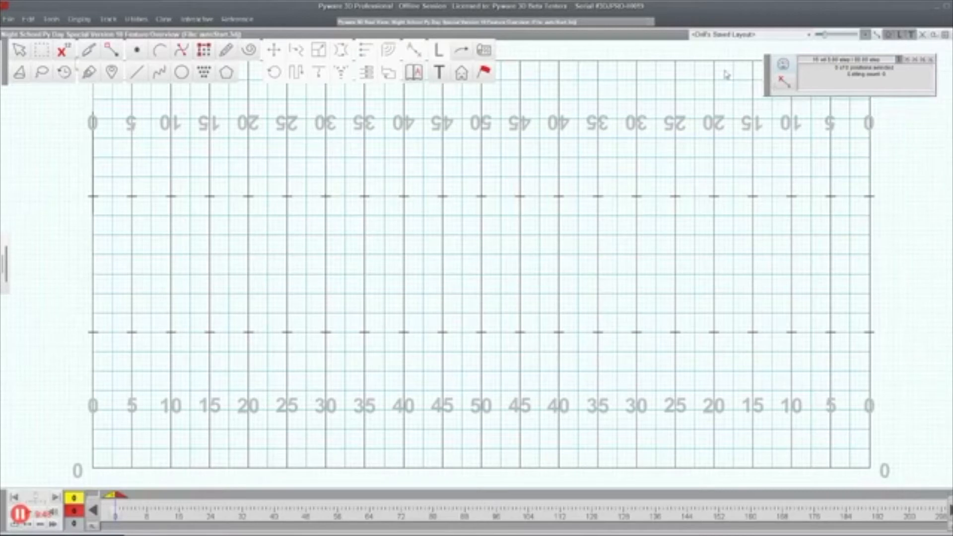
Step: Check the About Pyware 3D Professional version and licence information
left_click(236, 20)
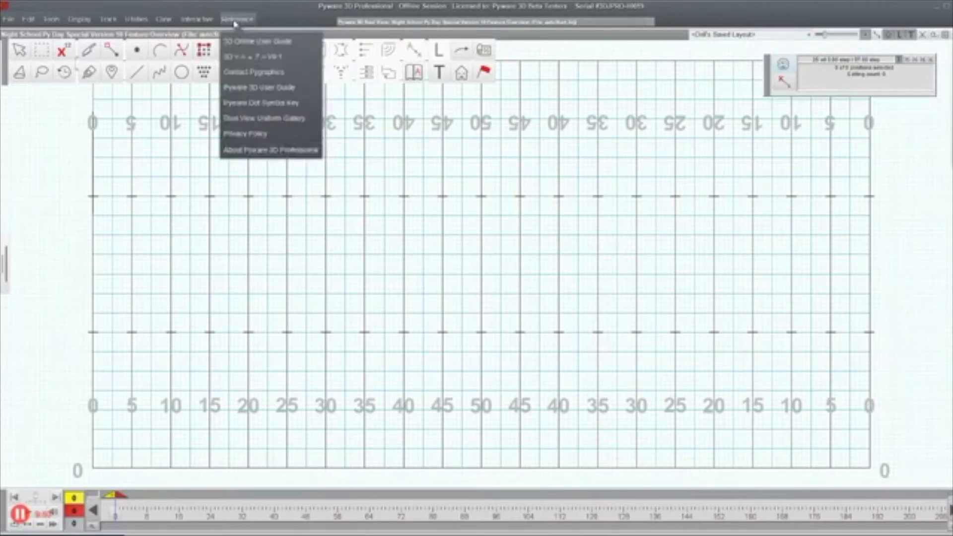
left_click(303, 151)
left_click(509, 251)
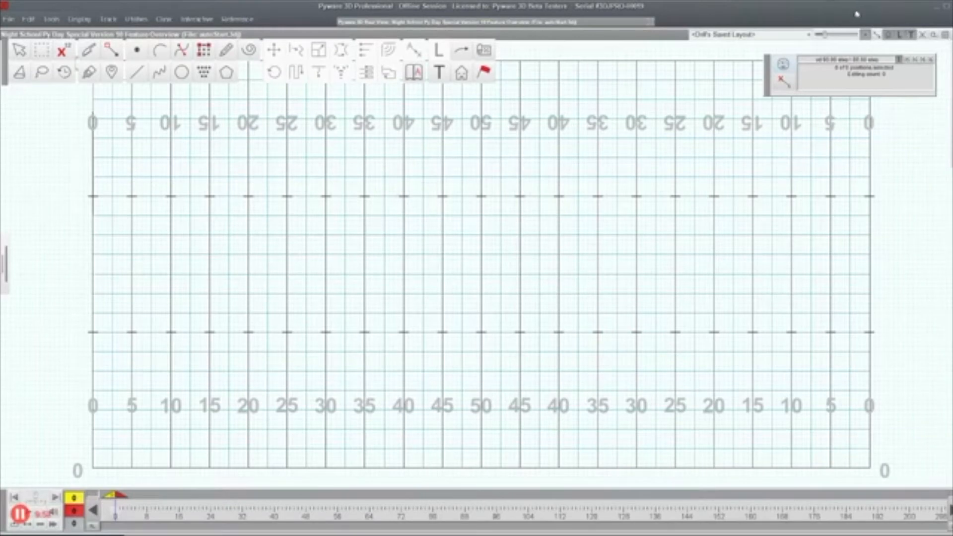
Step: Nudge the main window into place and turn on Sketch Mode
mouse_move(903, 9)
left_mouse_down()
mouse_move(881, 9)
mouse_move(898, 8)
mouse_move(895, 17)
left_mouse_up()
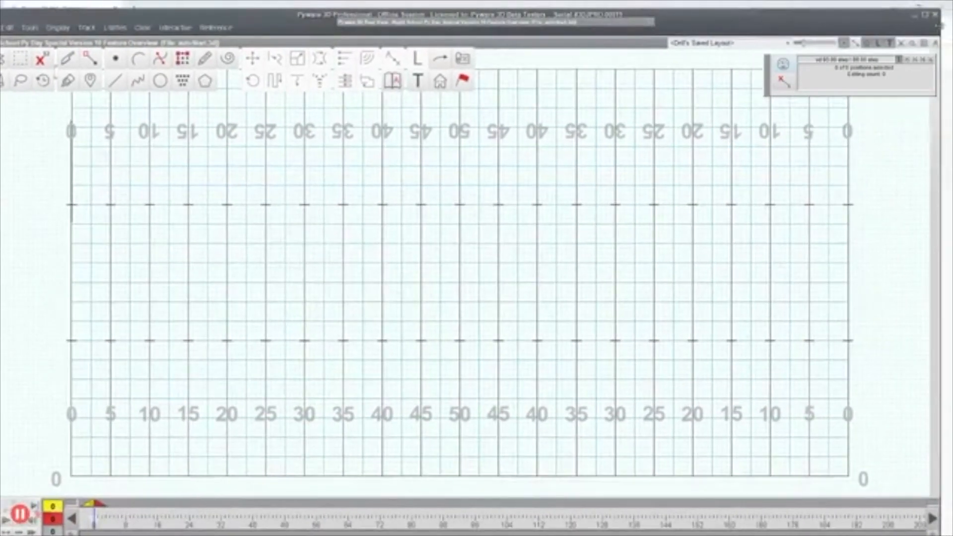
left_click_drag(895, 17, 904, 14)
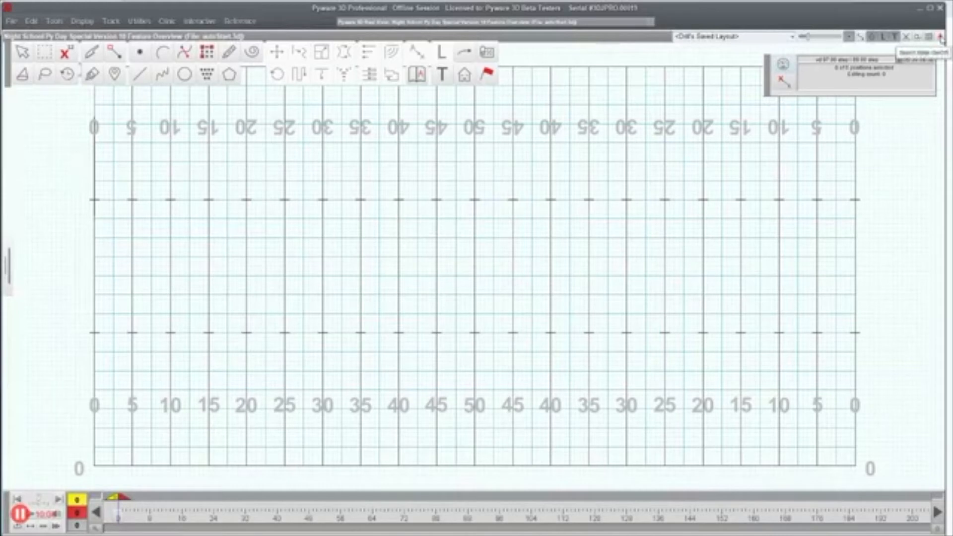
left_click(941, 38)
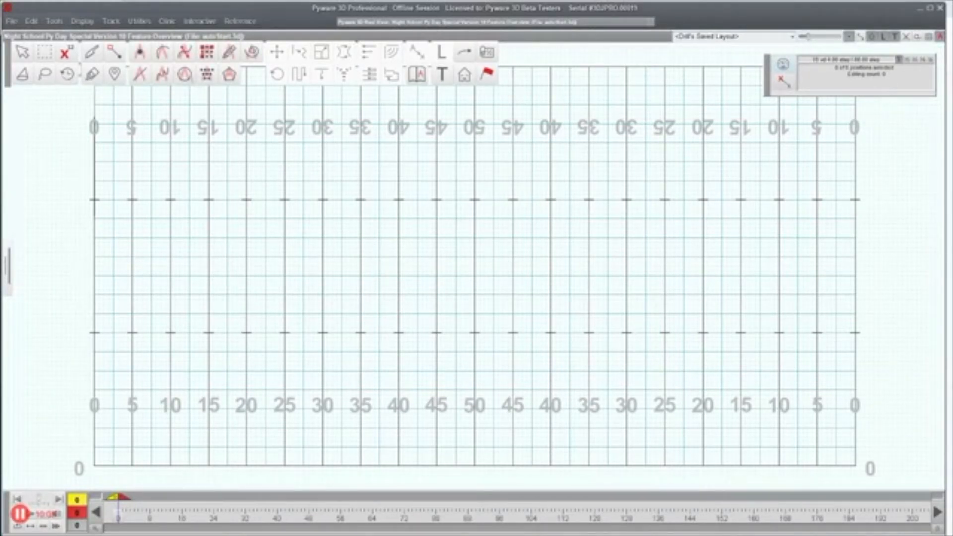
Step: Sketch an arc of points from near the 25-yard line toward the 45, bent upfield
left_click(163, 56)
left_click(284, 390)
left_click(447, 285)
left_click(319, 266)
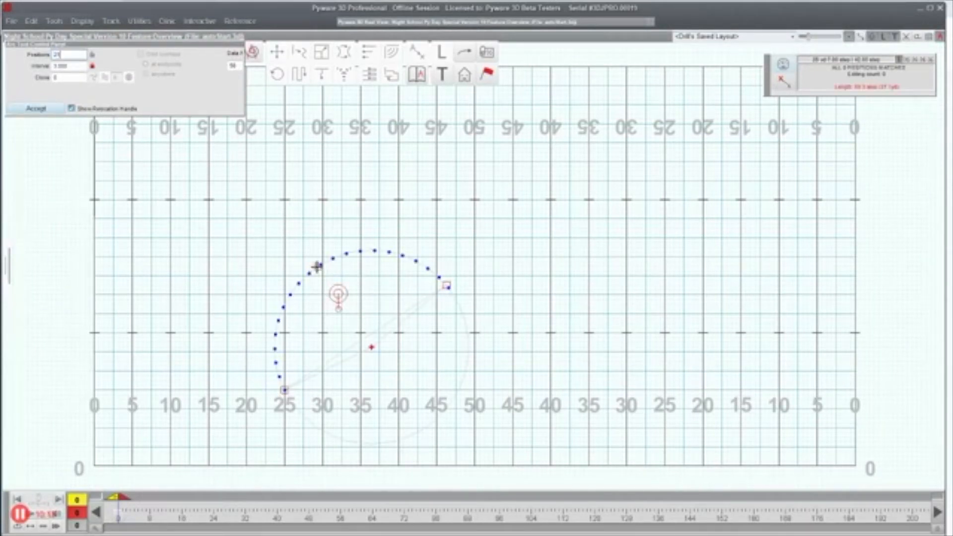
left_click(56, 112)
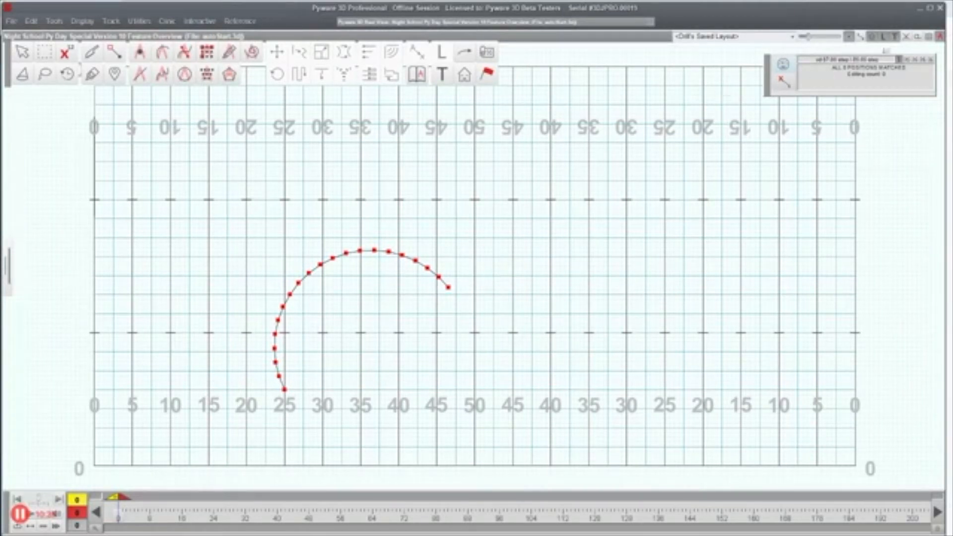
left_click(208, 52)
Step: Place a performer block on the right side of the field, select it, and Sketch Match it onto the arc
left_click(649, 181)
left_click(570, 227)
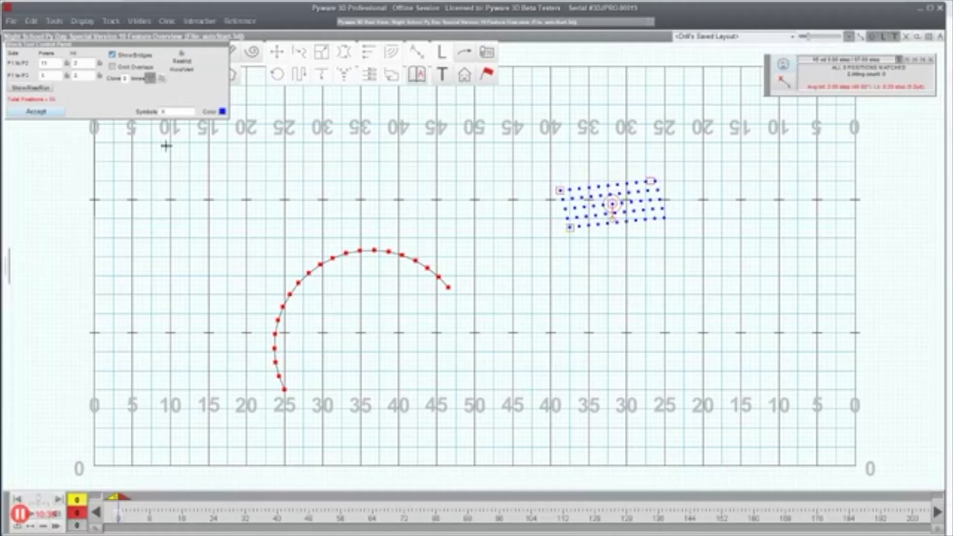
left_click(35, 111)
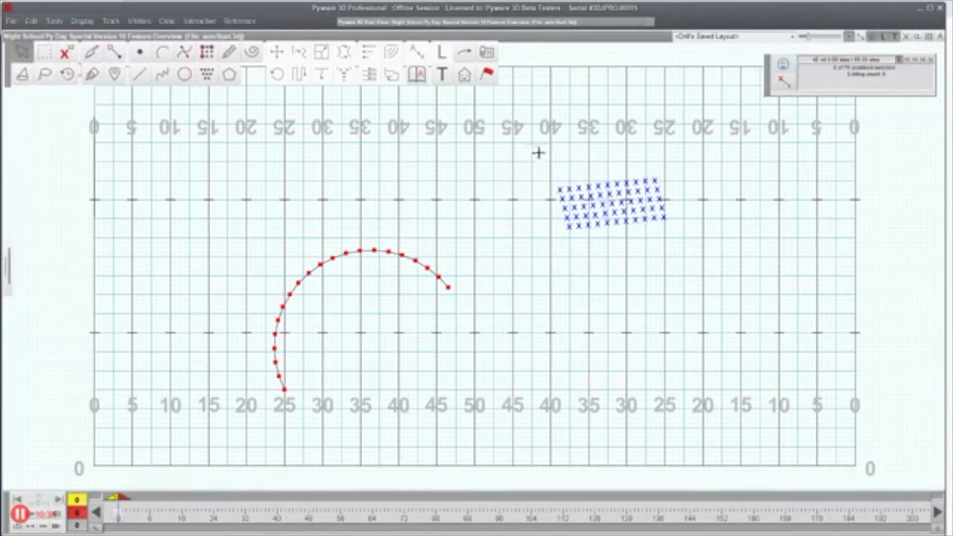
left_click_drag(539, 153, 732, 255)
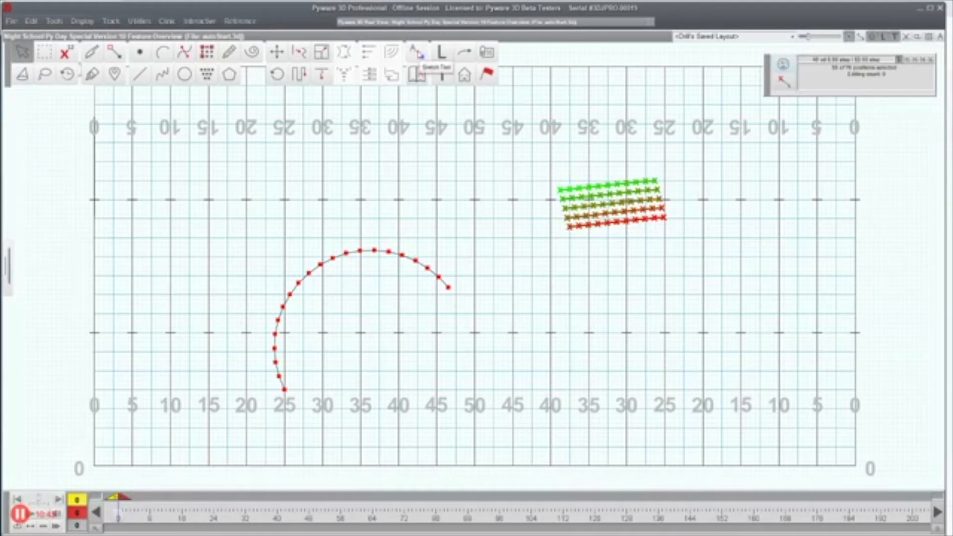
left_click(417, 52)
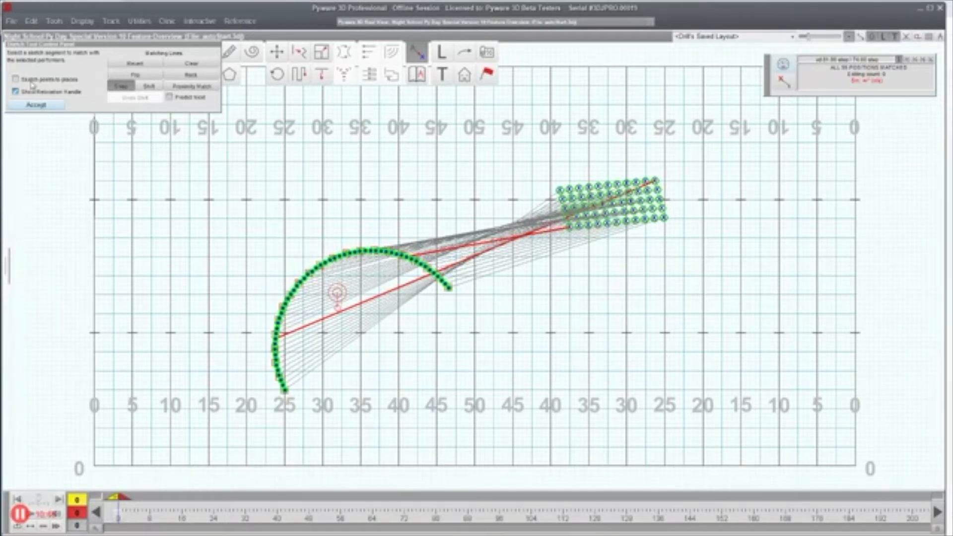
Step: Tick 'Sketch points to places', then cancel out of the sketch matching panel
left_click(16, 79)
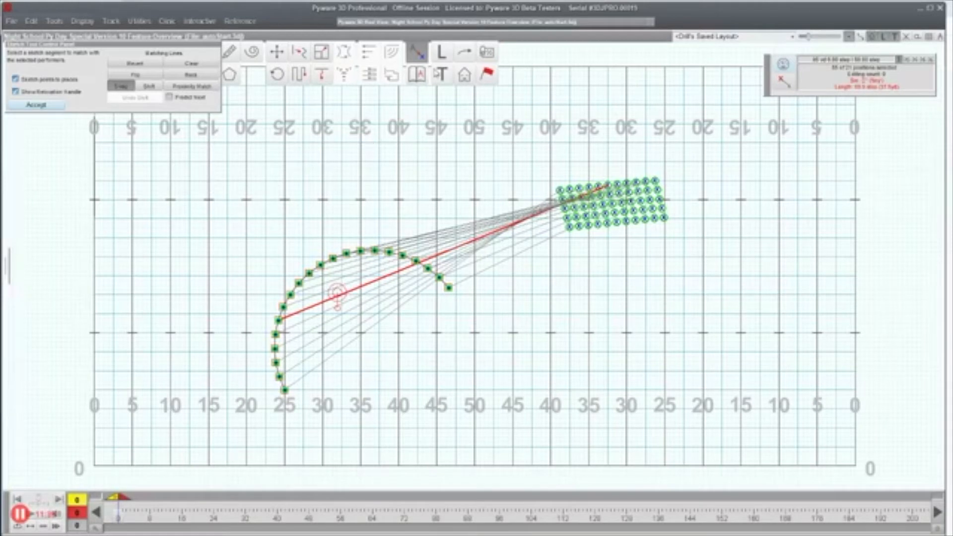
key("Escape")
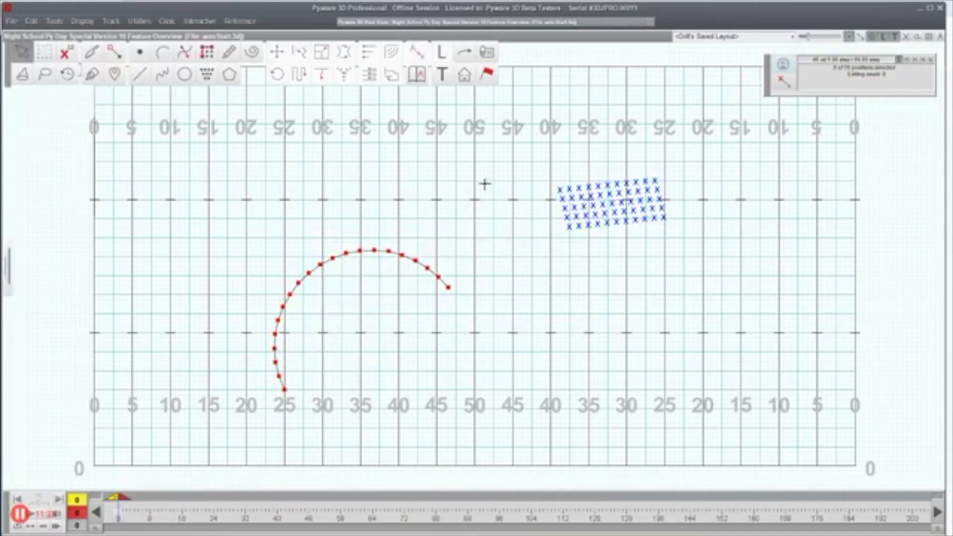
Step: Delete the performer block, then bring up the Sketch Library Manager beside the field
left_click_drag(513, 145, 715, 284)
key("Delete")
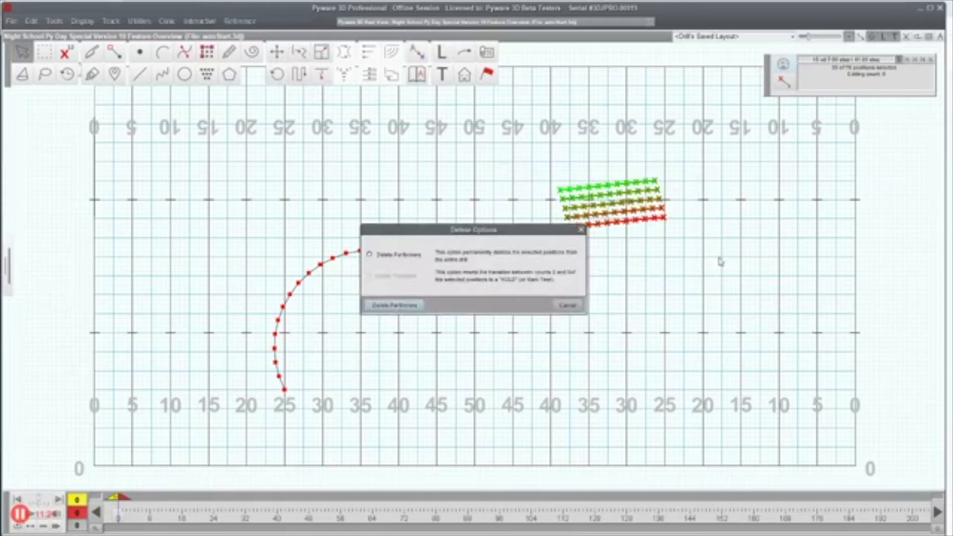
left_click(397, 305)
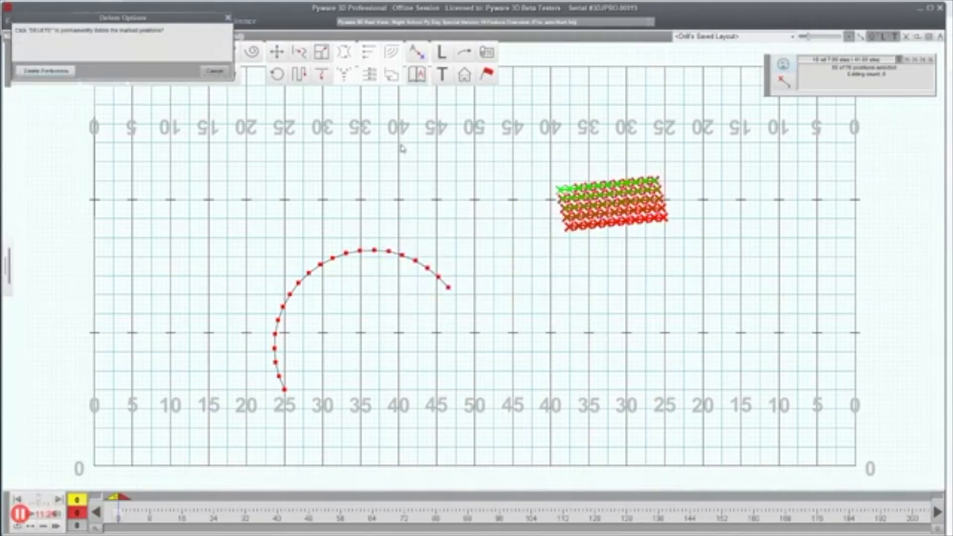
left_click(30, 71)
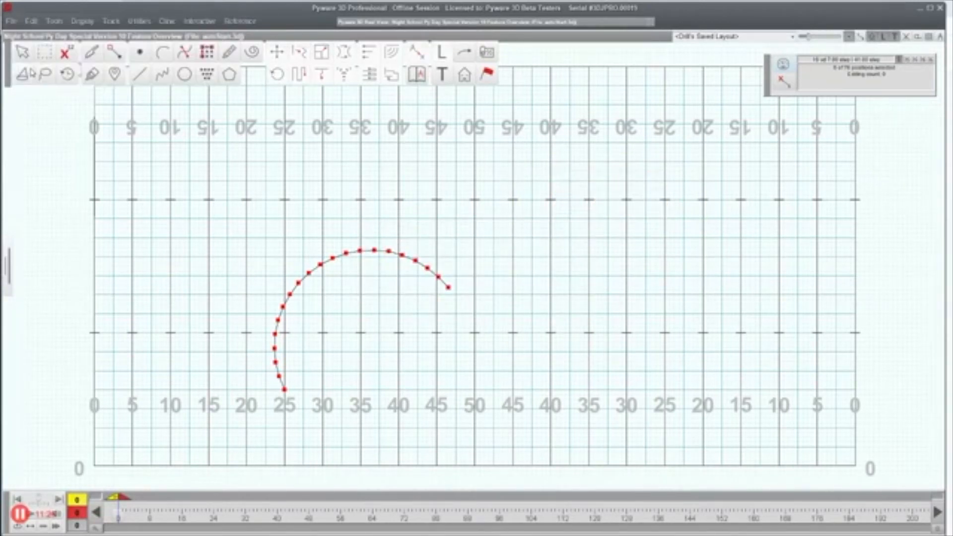
left_click(419, 75)
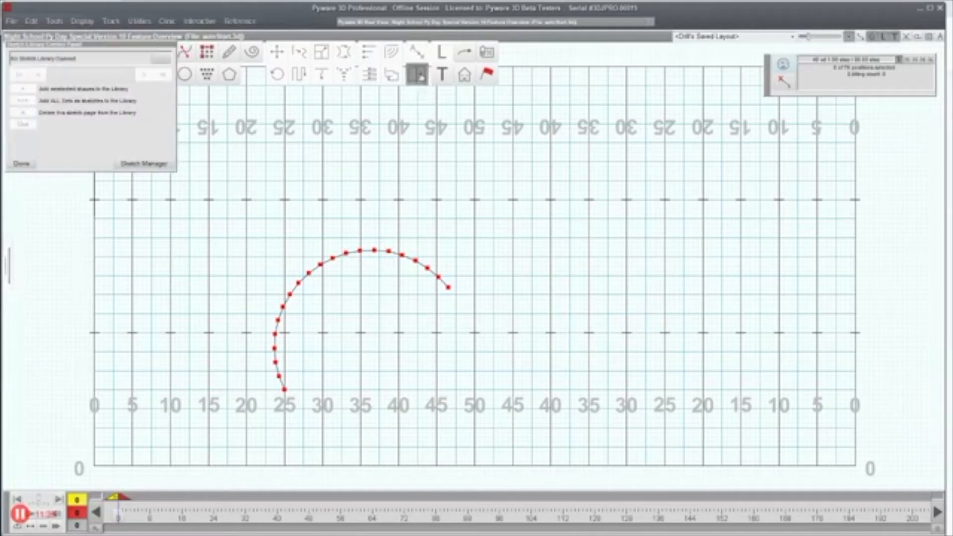
left_click_drag(421, 93, 642, 62)
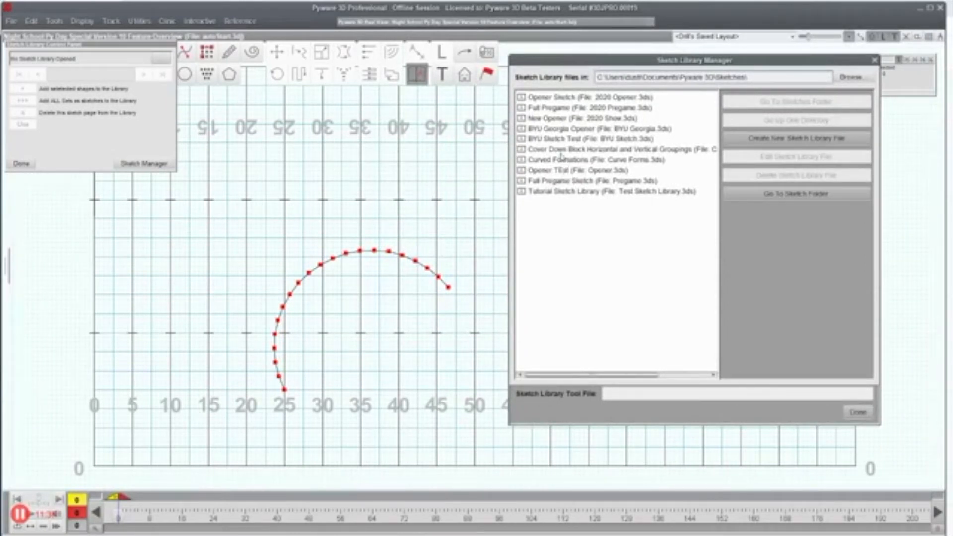
Step: Select the Cover Down Block Horizontal and Vertical Groupings row in the library list
left_click(562, 151)
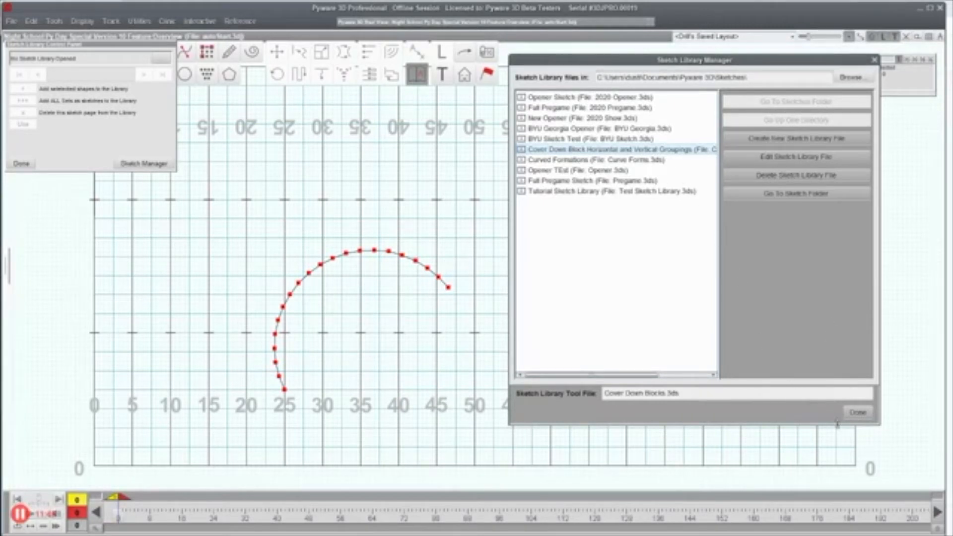
Step: Load the chosen library and page its sketches to the four-vertical-lines page
left_click(860, 413)
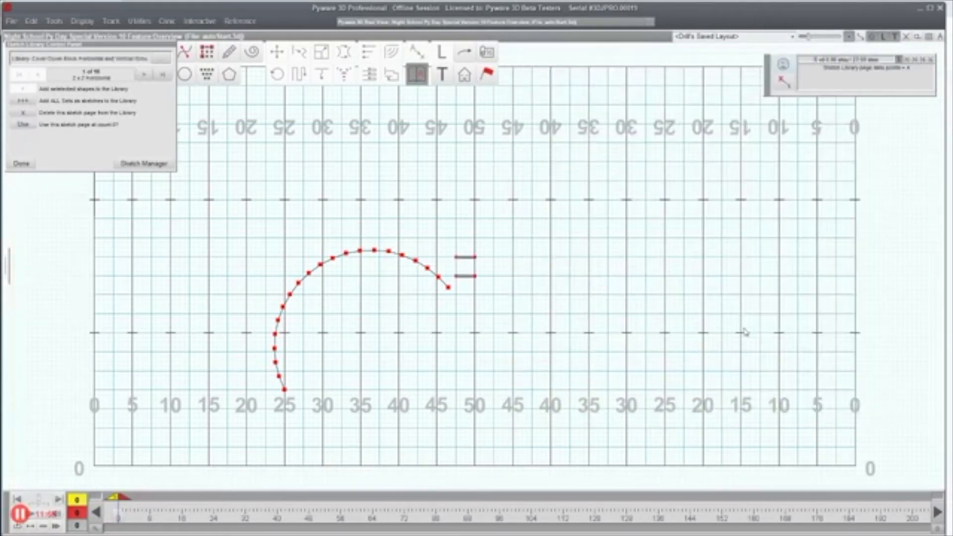
left_click(145, 75)
left_click(147, 76)
left_click(147, 76)
left_click(147, 76)
left_click(147, 76)
left_click(44, 77)
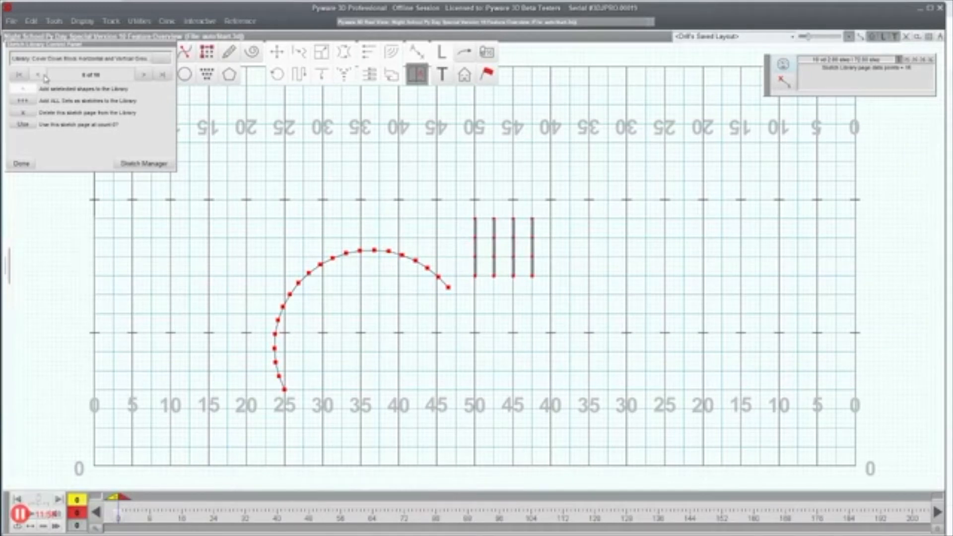
Step: Apply that sketch page to add the 4x4 dot grid, then select the grid
left_click(23, 125)
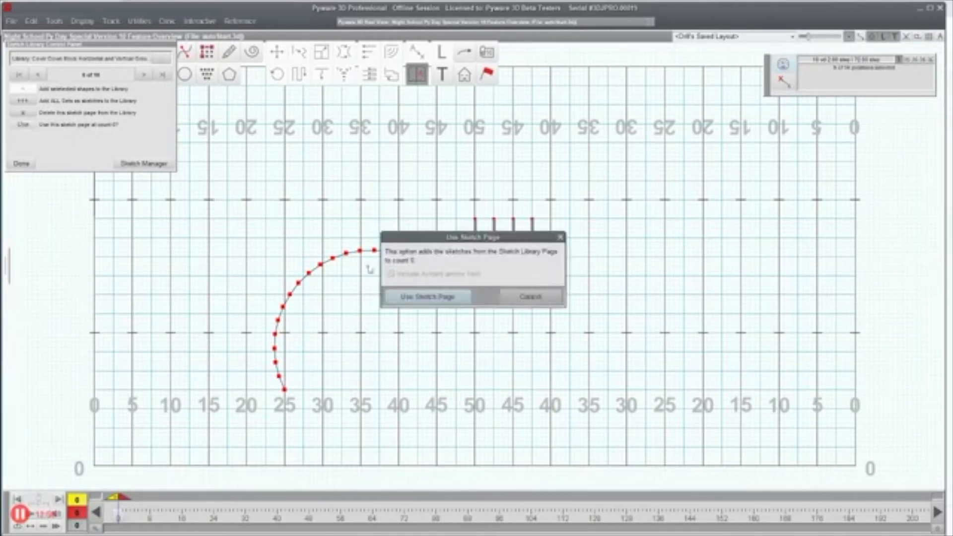
left_click(428, 297)
left_click_drag(445, 193, 549, 304)
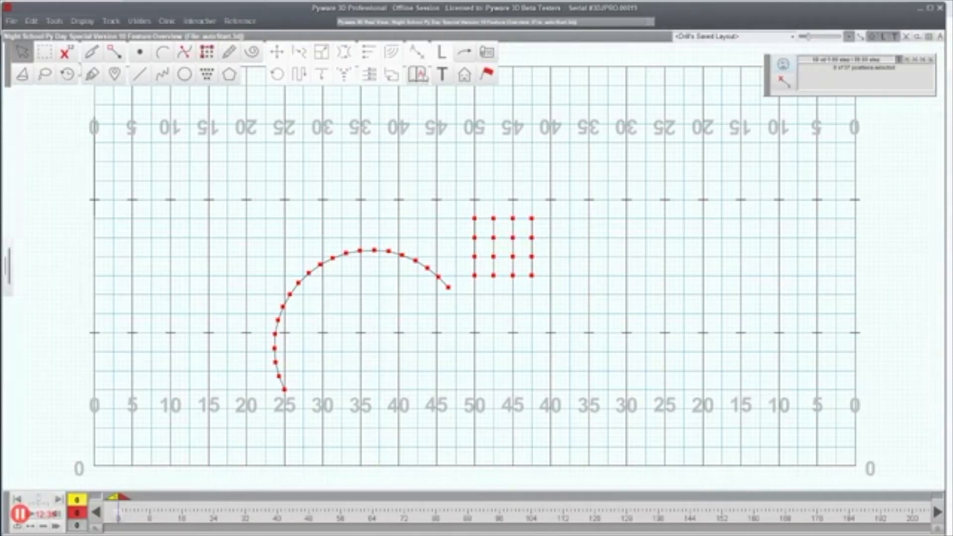
Step: Delete both the sketched arc and the 4x4 dot grid from the field
left_click(423, 77)
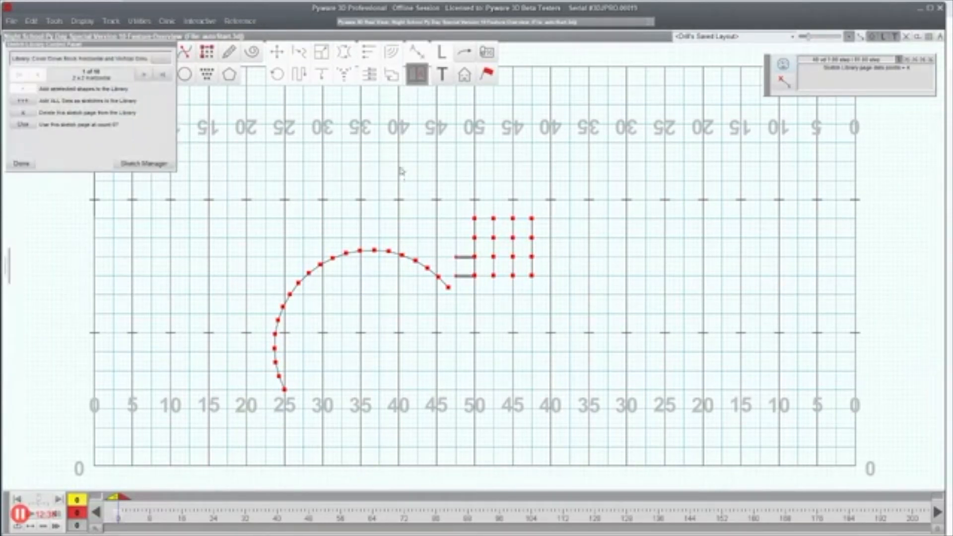
key("Escape")
left_click_drag(215, 204, 668, 389)
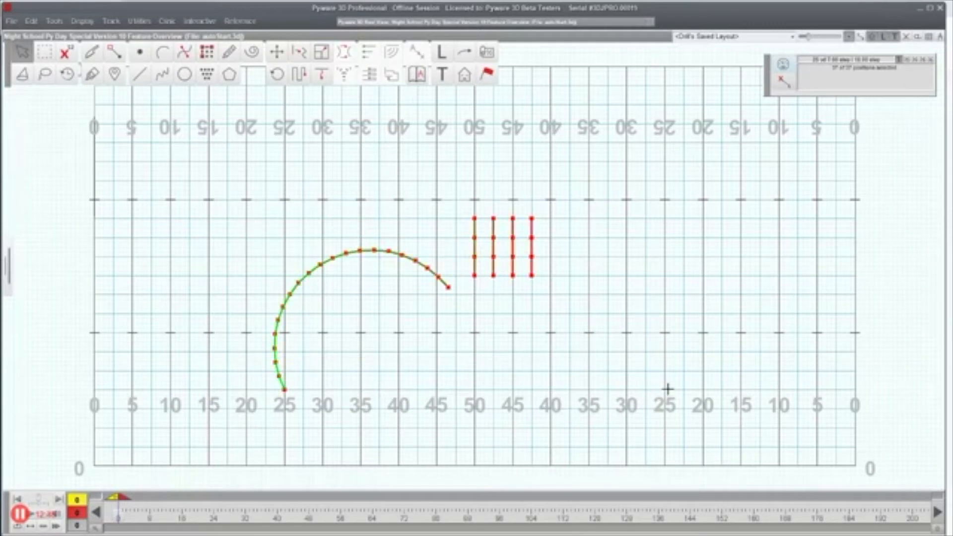
key("Delete")
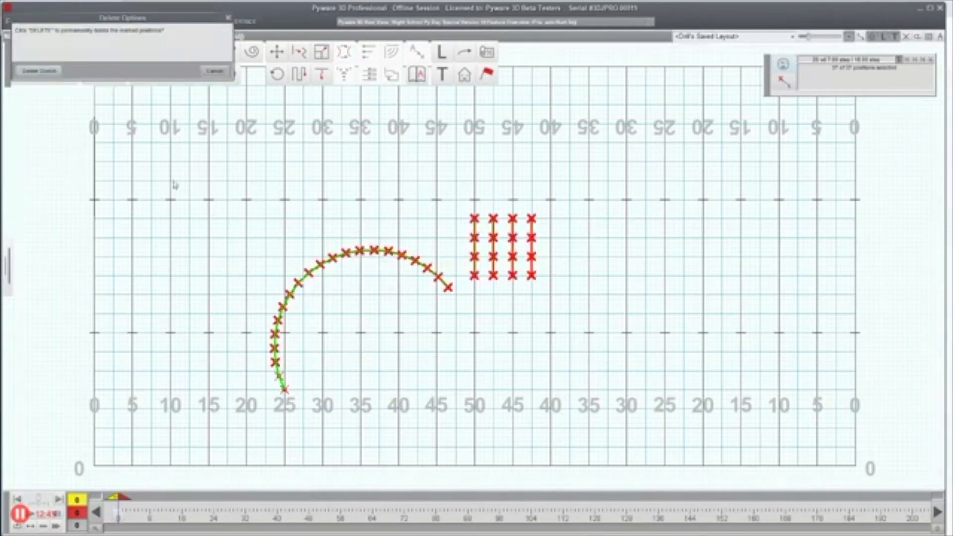
left_click(38, 71)
Step: Start opening another drill through File, discarding unsaved changes
left_click(12, 22)
left_click(27, 59)
left_click(484, 288)
Step: Browse the drill file list and open 04 - Hitlist.3dj
left_click(349, 231)
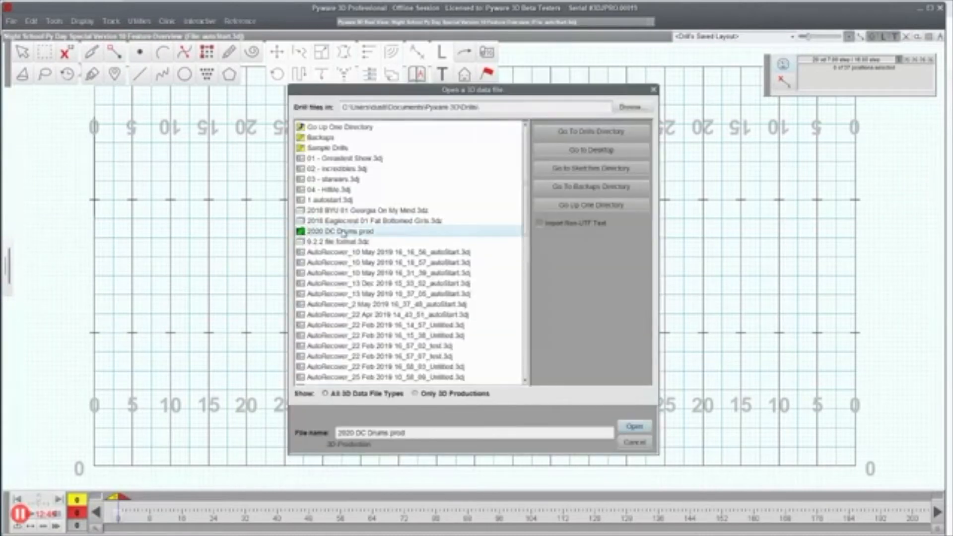
scroll(349, 231, "down", 3)
scroll(350, 233, "down", 6)
scroll(334, 310, "down", 2)
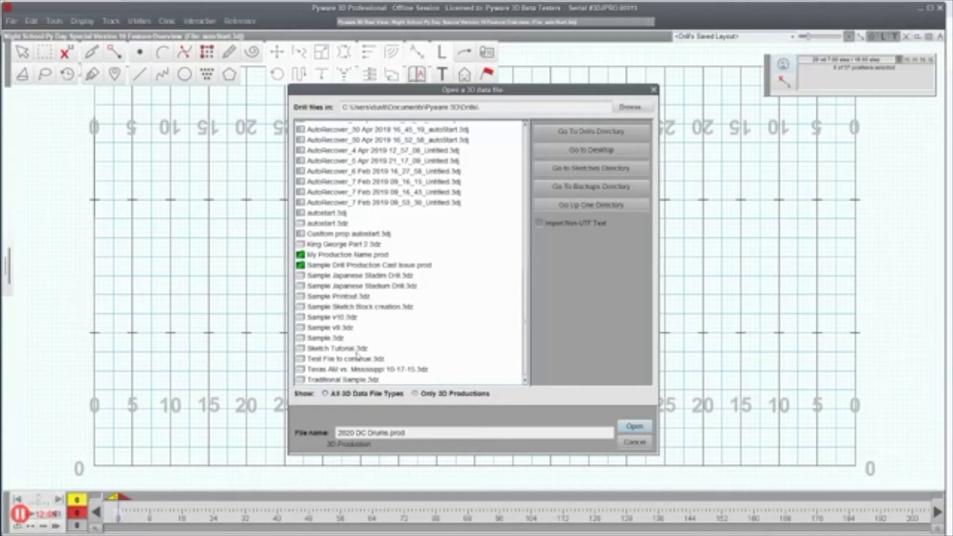
scroll(363, 326, "up", 7)
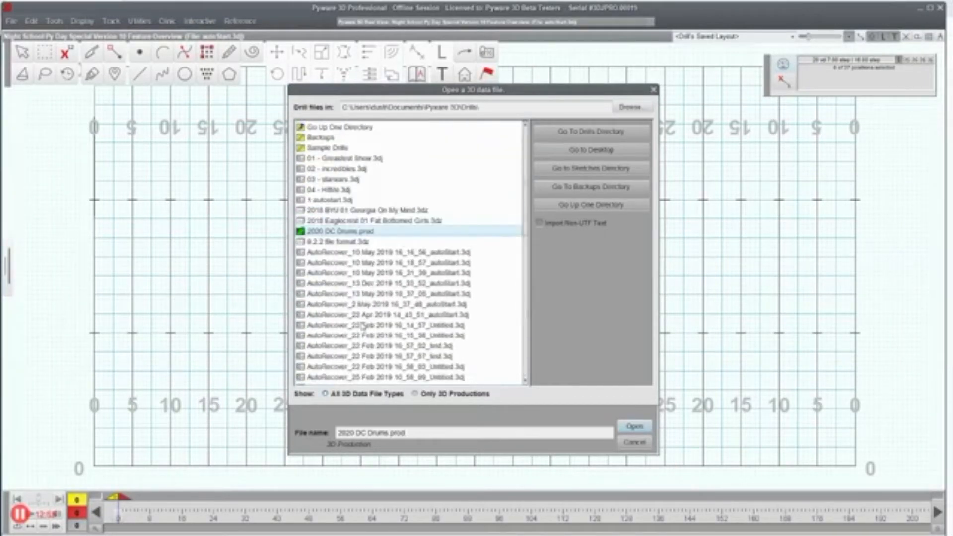
left_click(336, 191)
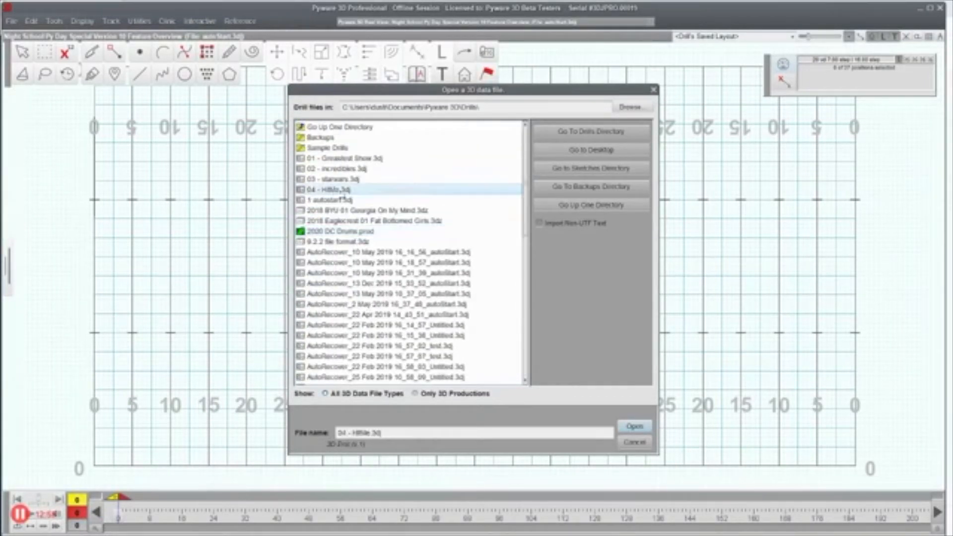
left_click(640, 426)
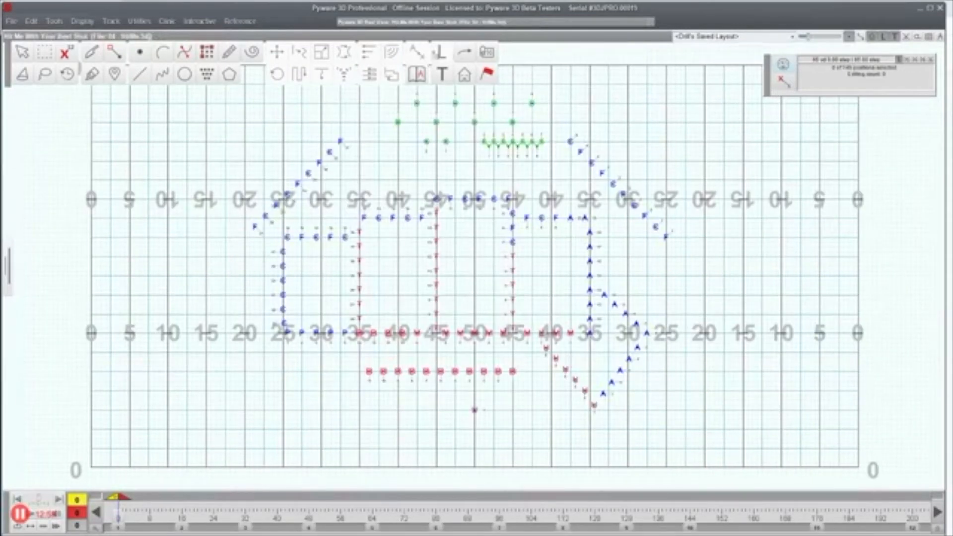
Step: Open the Sketch Library Manager, move it aside, and begin a new library file named 2020 Pregame
left_click(418, 74)
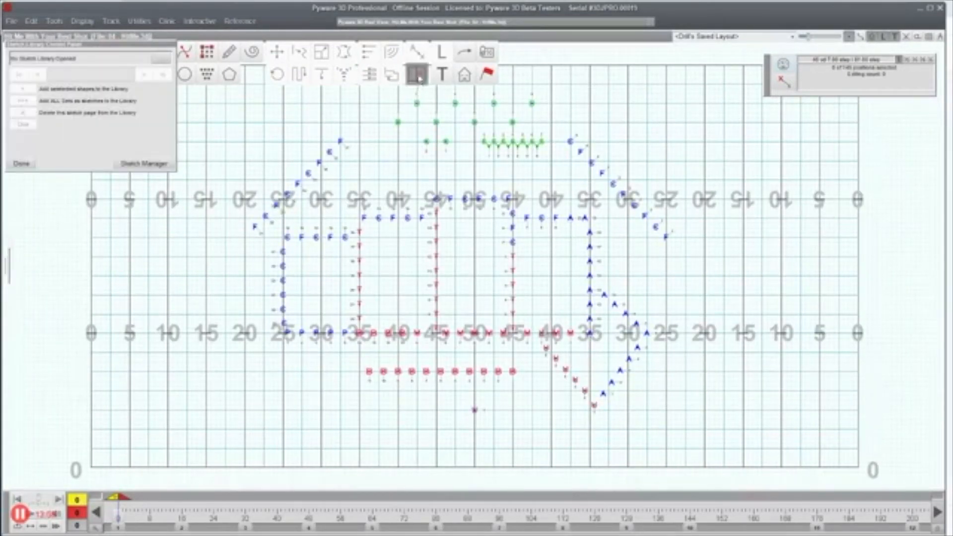
mouse_move(406, 94)
left_mouse_down()
mouse_move(590, 90)
mouse_move(654, 72)
left_mouse_up()
left_click(806, 147)
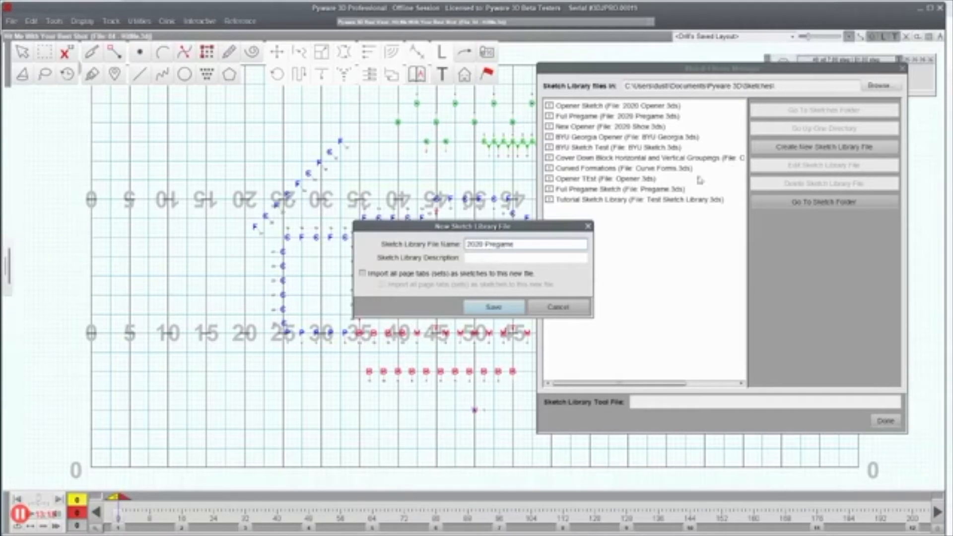
Step: Save the 2020 Pregame library with all page tabs imported, select it, and close the manager
left_click(515, 260)
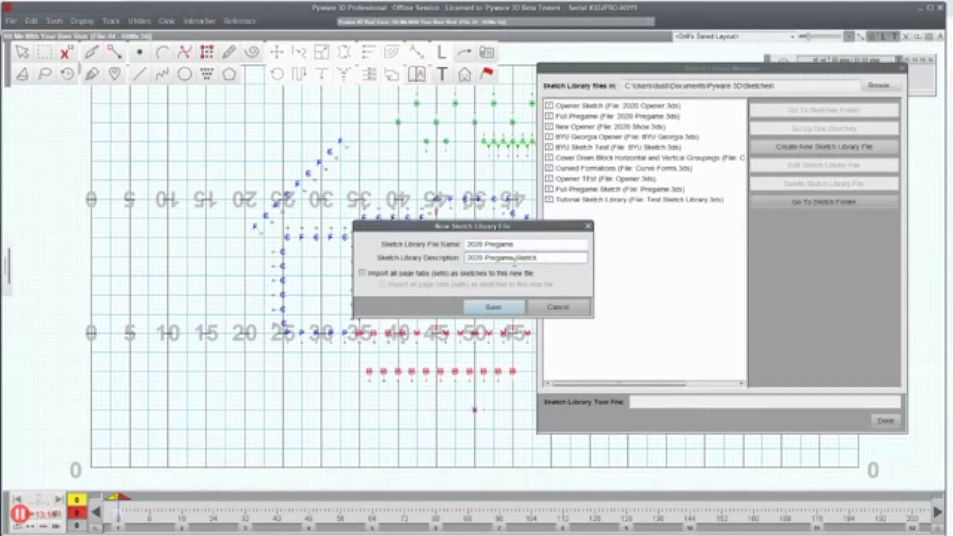
left_click(397, 275)
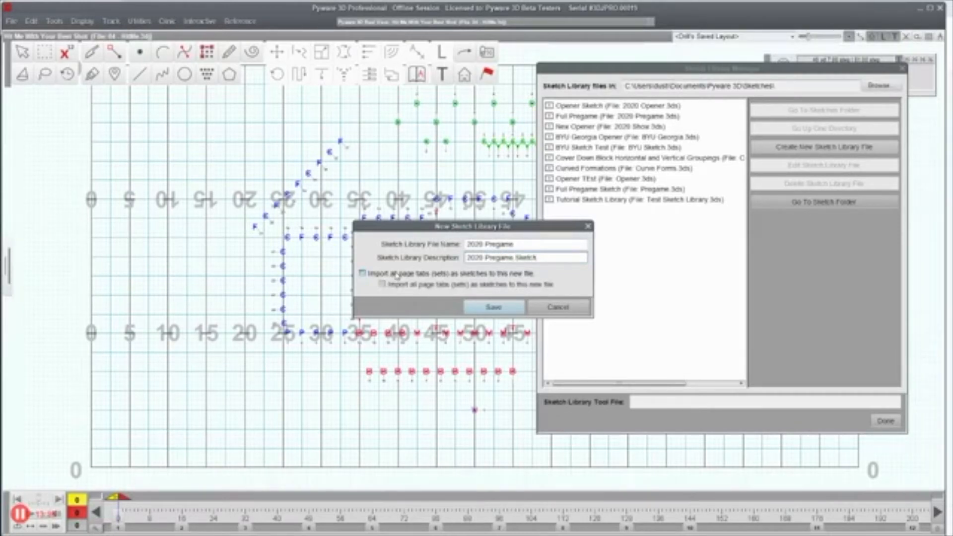
left_click(501, 309)
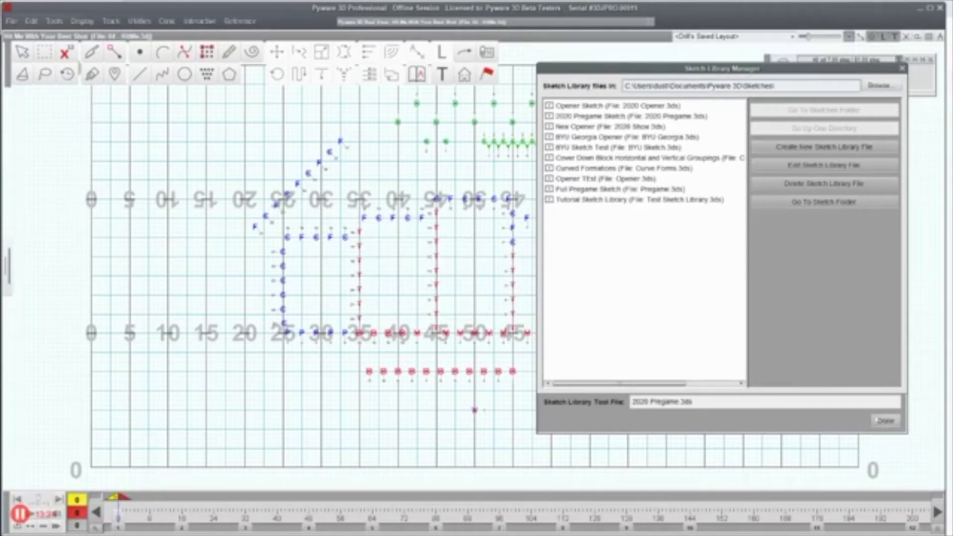
left_click(623, 117)
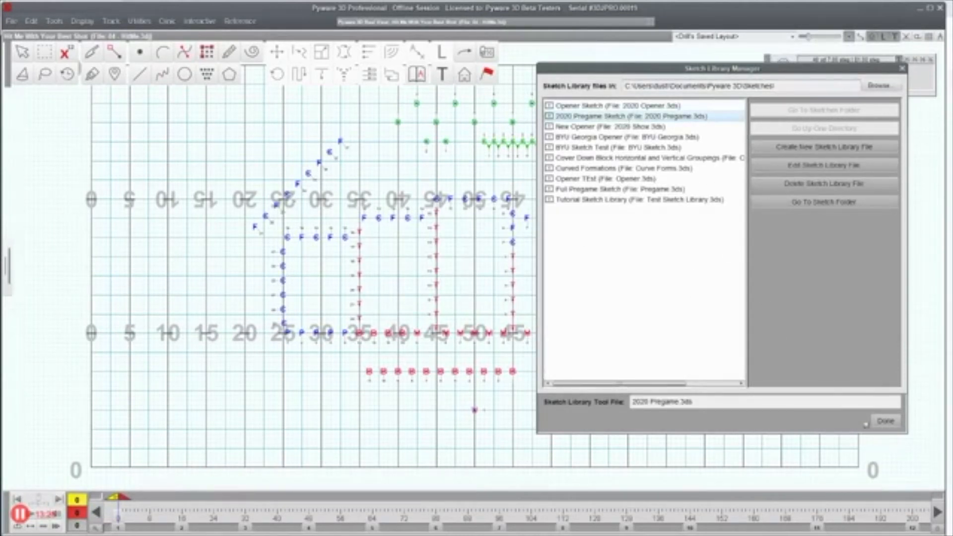
left_click(886, 421)
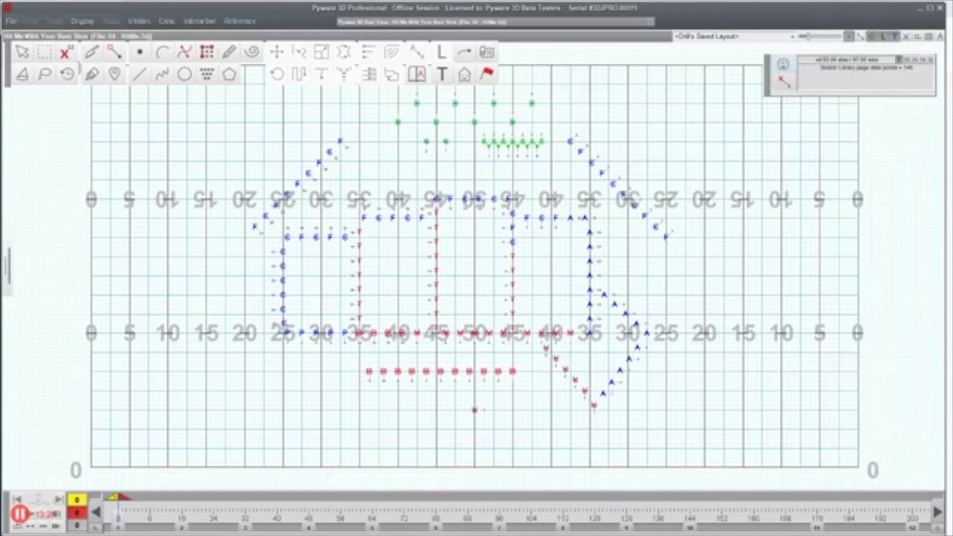
Step: Create a new drill titled 2020 Pregame, discarding changes to the current drill
left_click(12, 21)
left_click(19, 42)
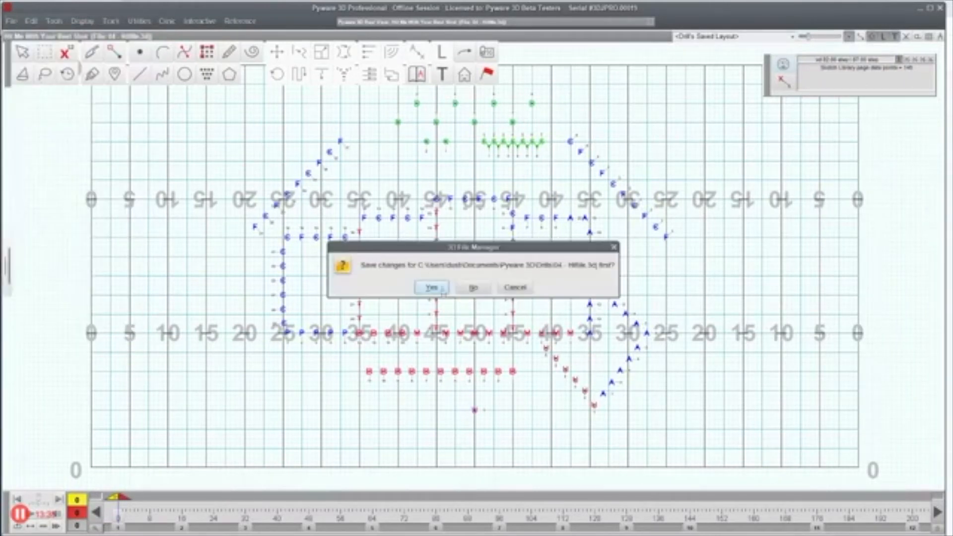
left_click(473, 288)
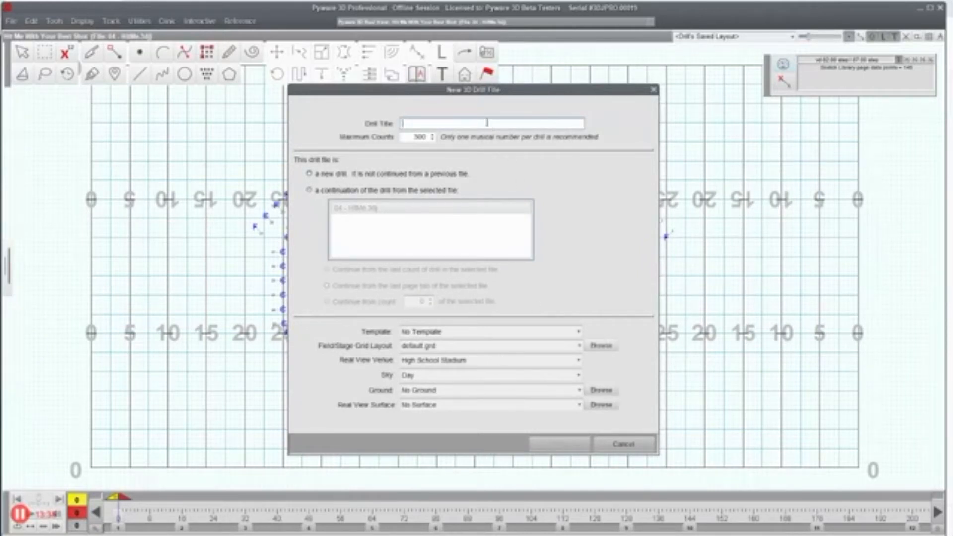
type("2020 Pregame")
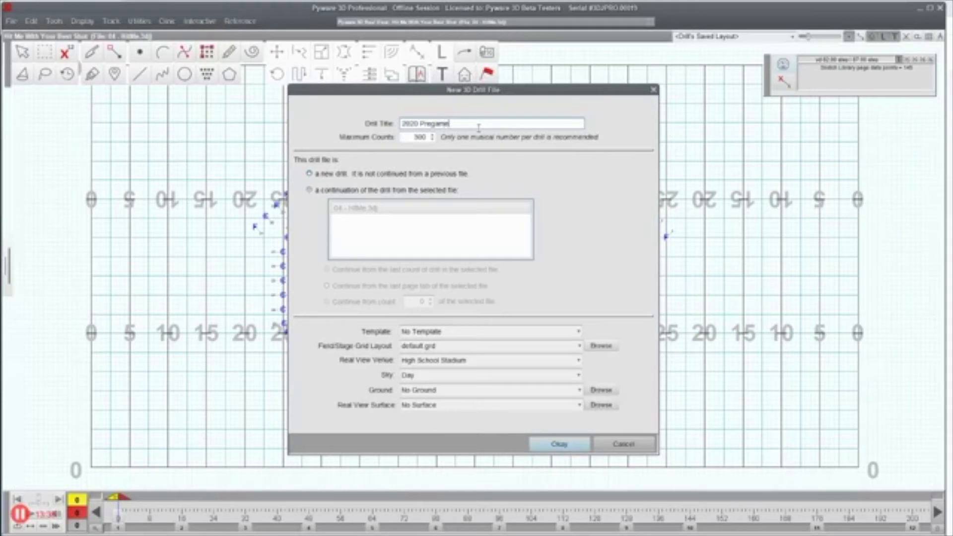
left_click(560, 444)
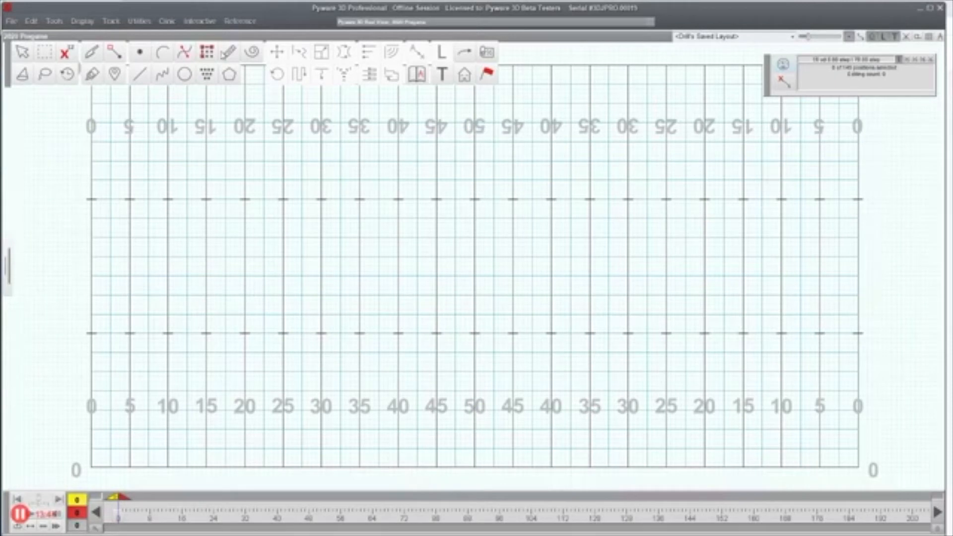
Step: Draw a performer block from the 0 to the 15-yard line, then show the 2020 Pregame sketch
left_click(208, 56)
left_click(91, 142)
left_click(245, 142)
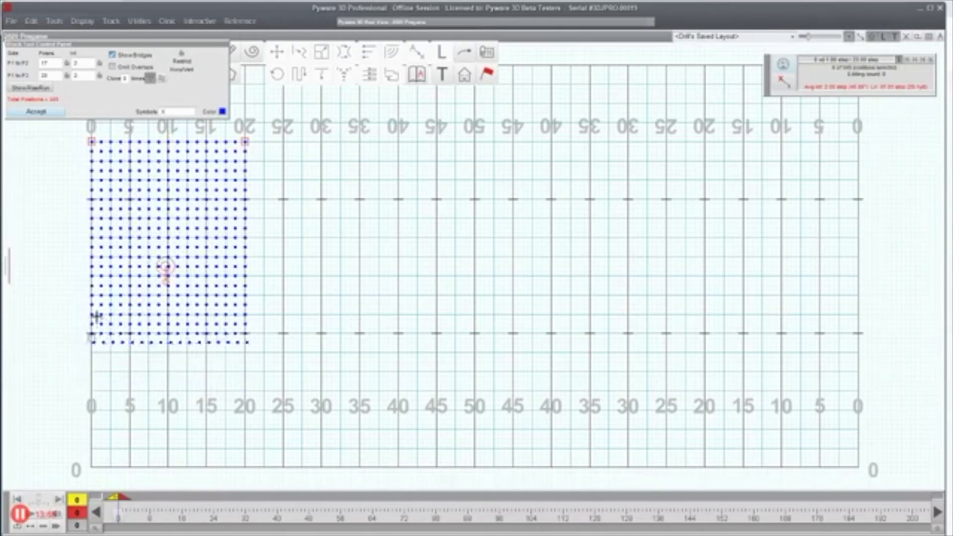
left_click(91, 332)
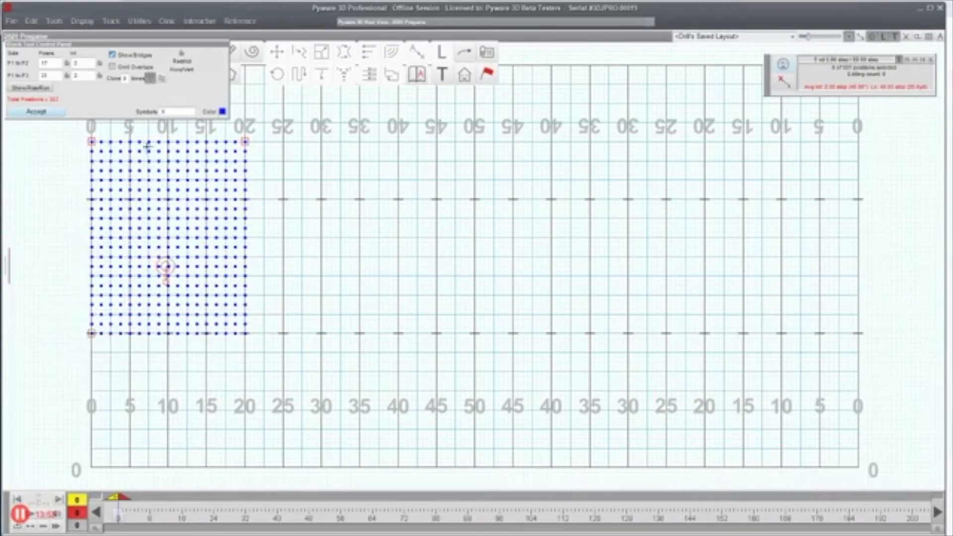
left_click_drag(245, 142, 205, 140)
left_click(36, 111)
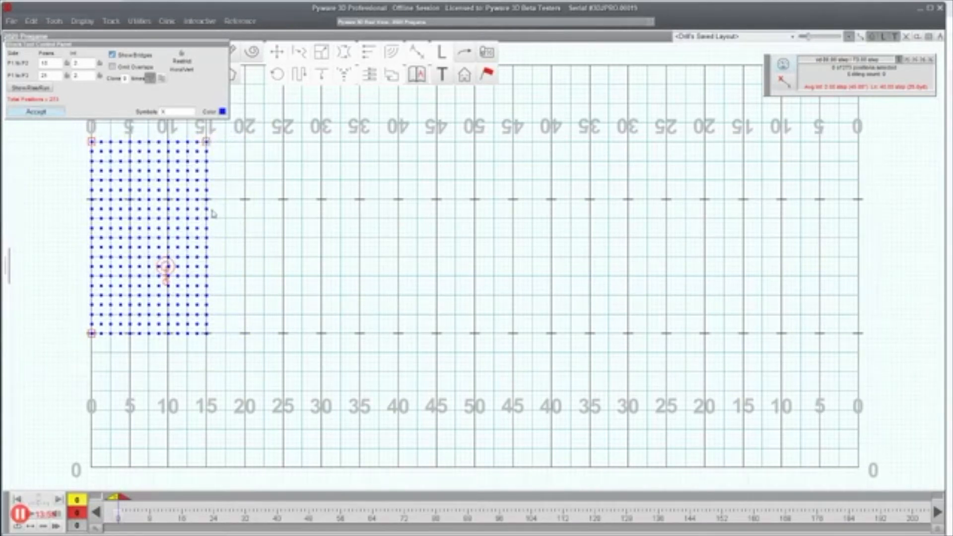
left_click(419, 75)
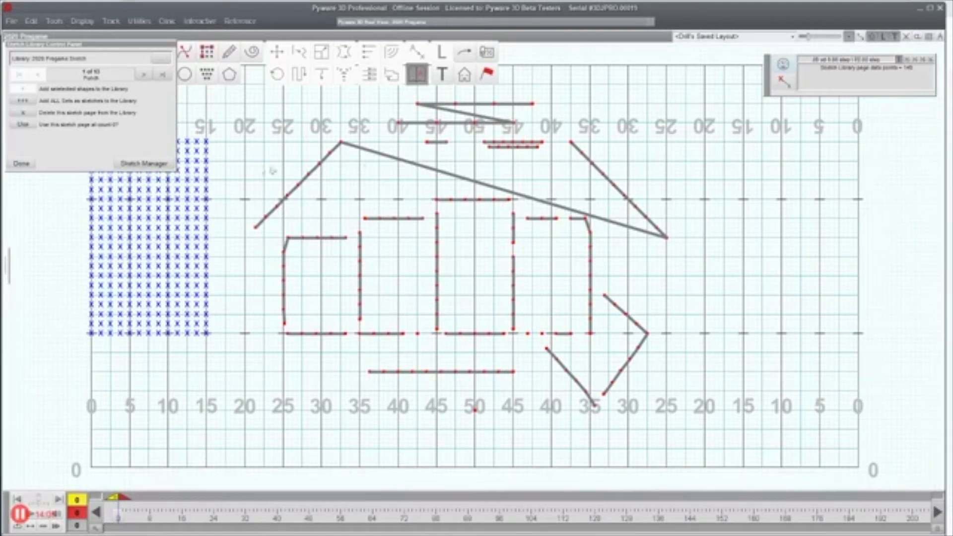
Step: Place the sketch page onto the field at count 0
left_click(23, 125)
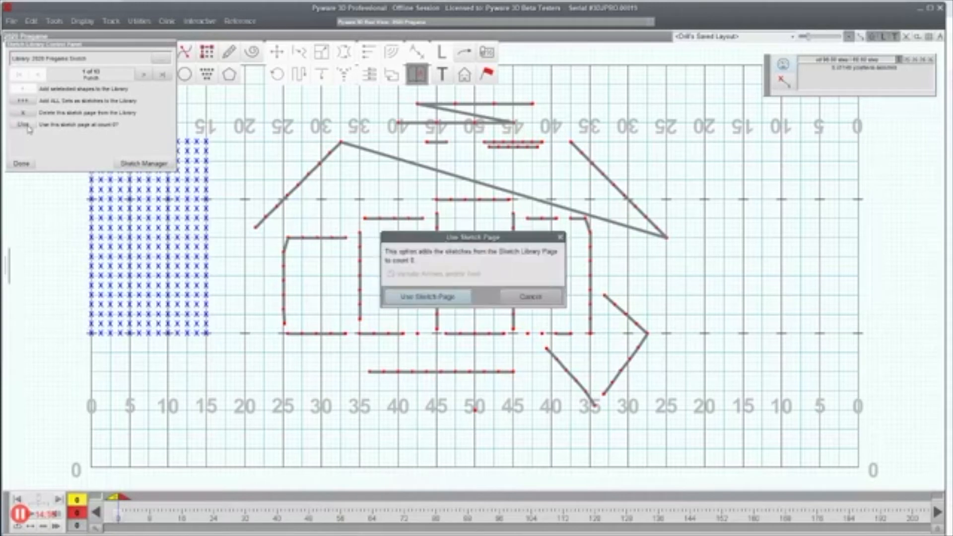
left_click(420, 297)
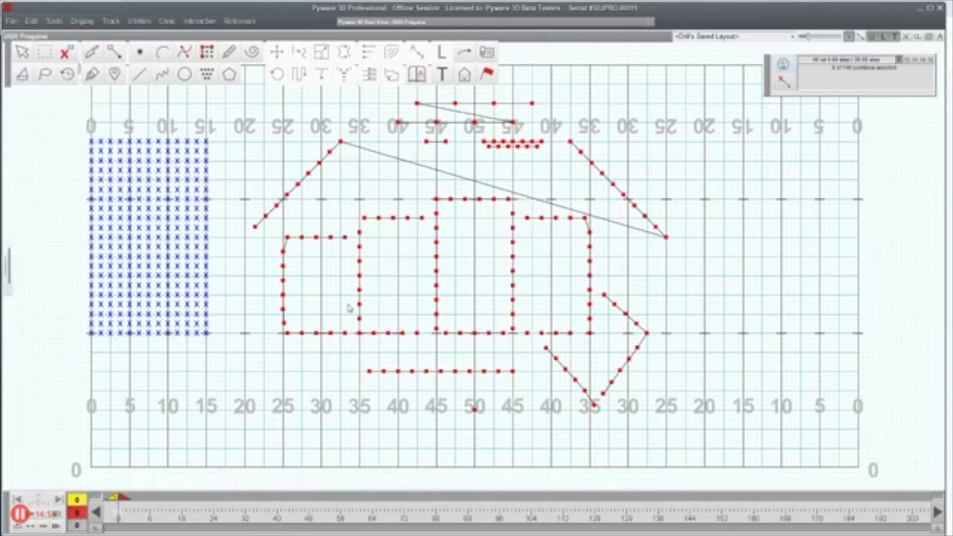
key("Escape")
Step: Split the sketch's long connecting line at its right end with the Knife
left_click_drag(74, 128, 230, 155)
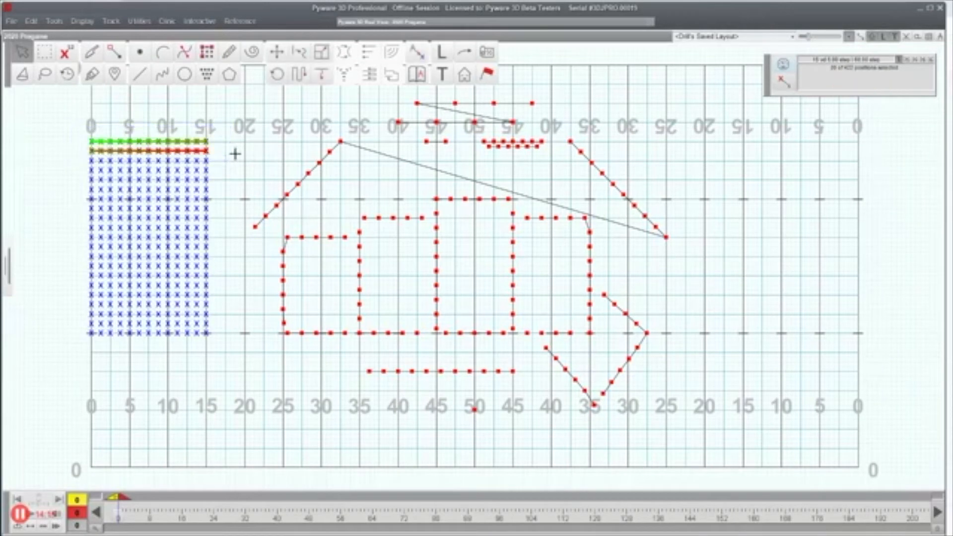
left_click(92, 61)
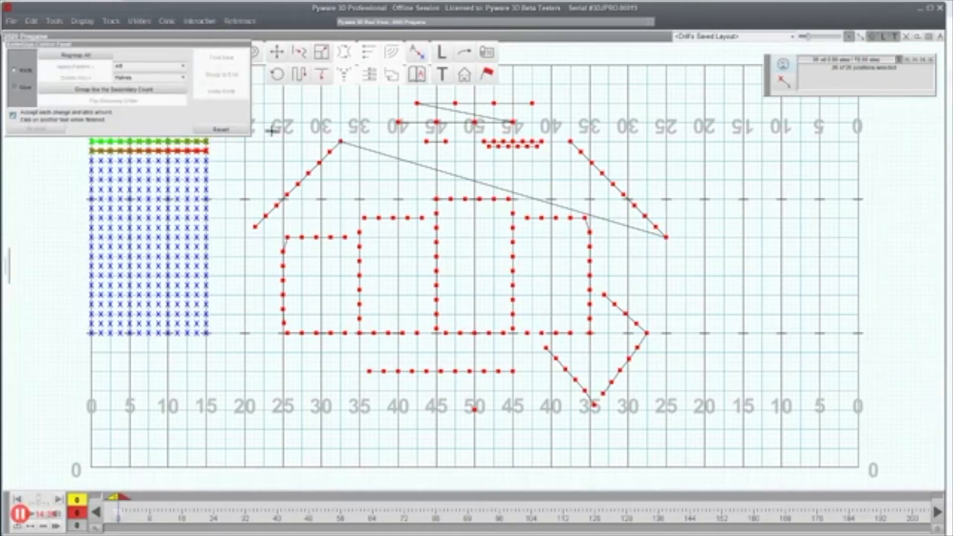
left_click_drag(313, 126, 355, 163)
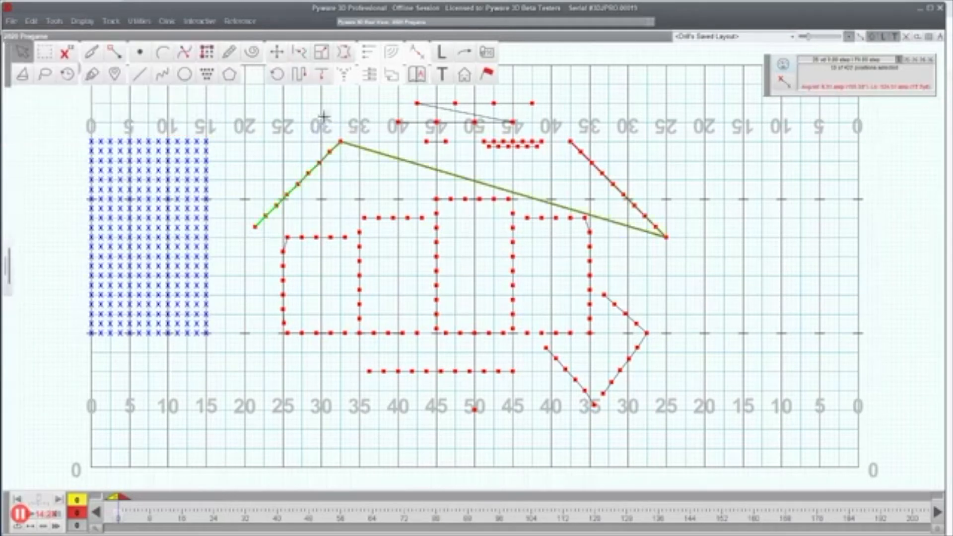
left_click(100, 58)
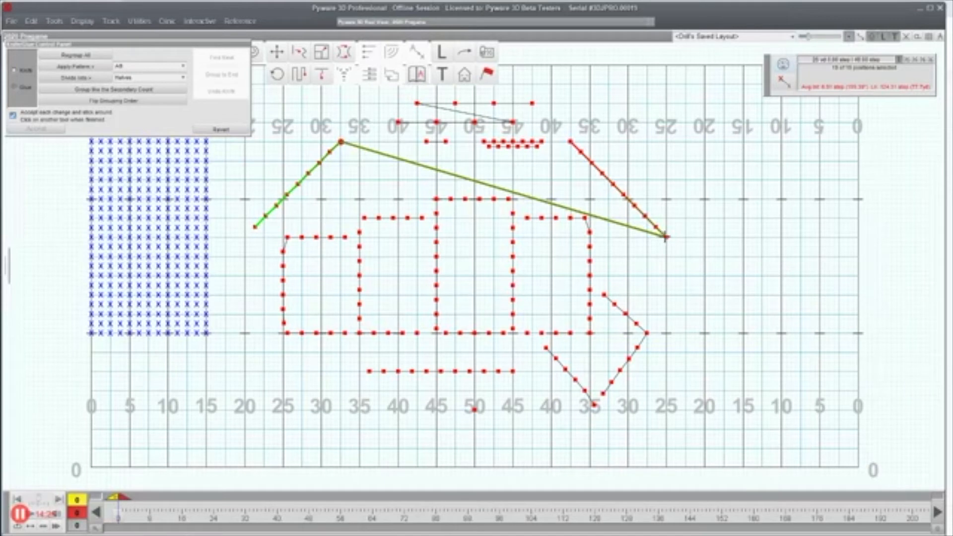
left_click(666, 238)
key("Escape")
Step: Match the block's 13-performer top row onto the left diagonal and accept
left_click_drag(272, 140, 338, 187)
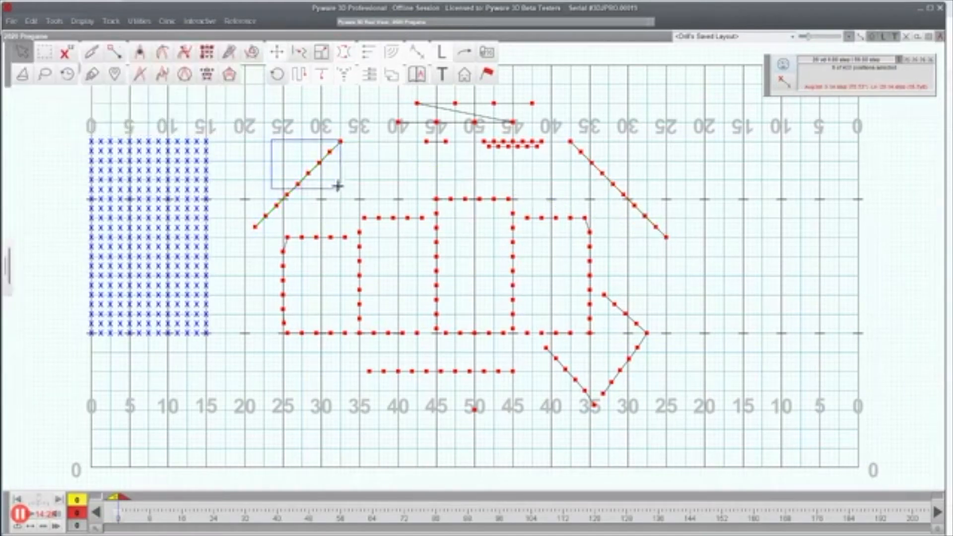
left_click_drag(70, 133, 219, 150)
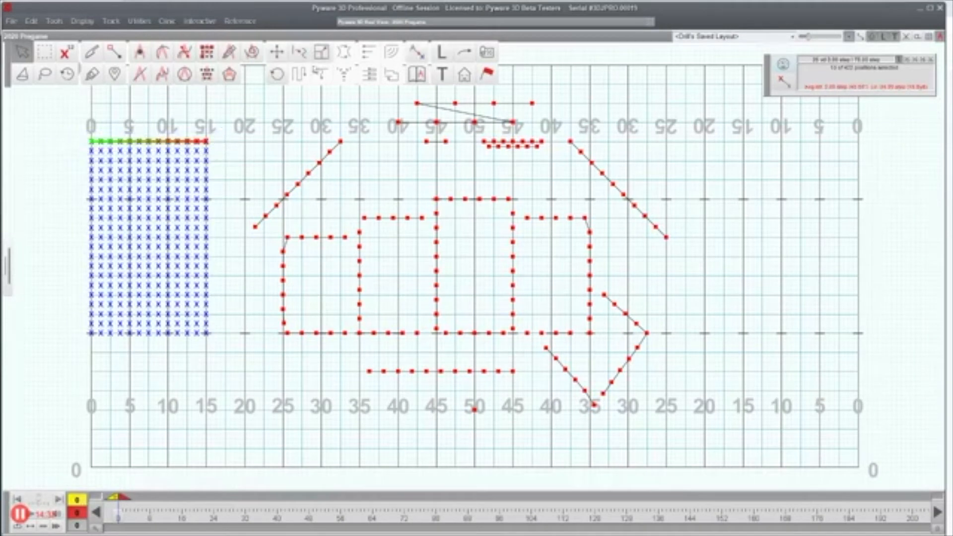
left_click(417, 53)
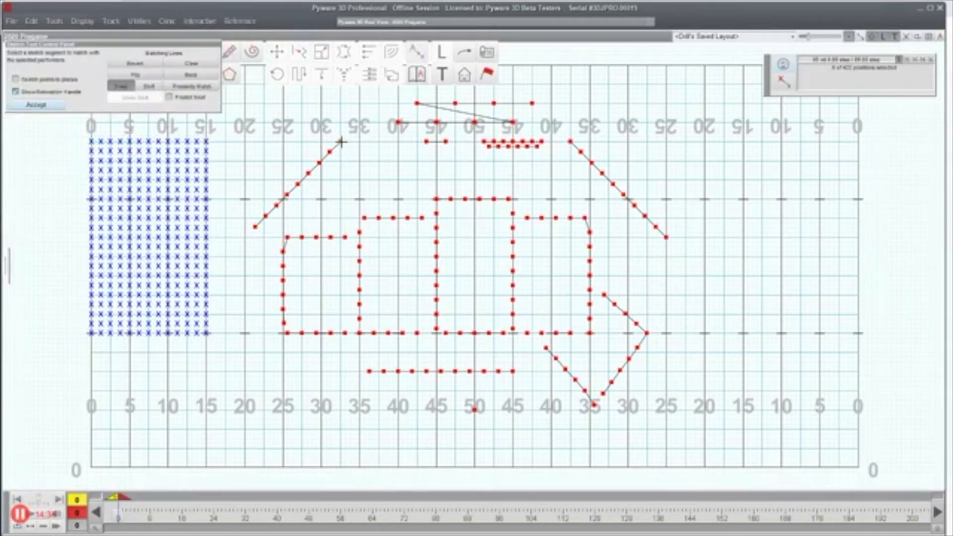
left_click(341, 143)
left_click(36, 105)
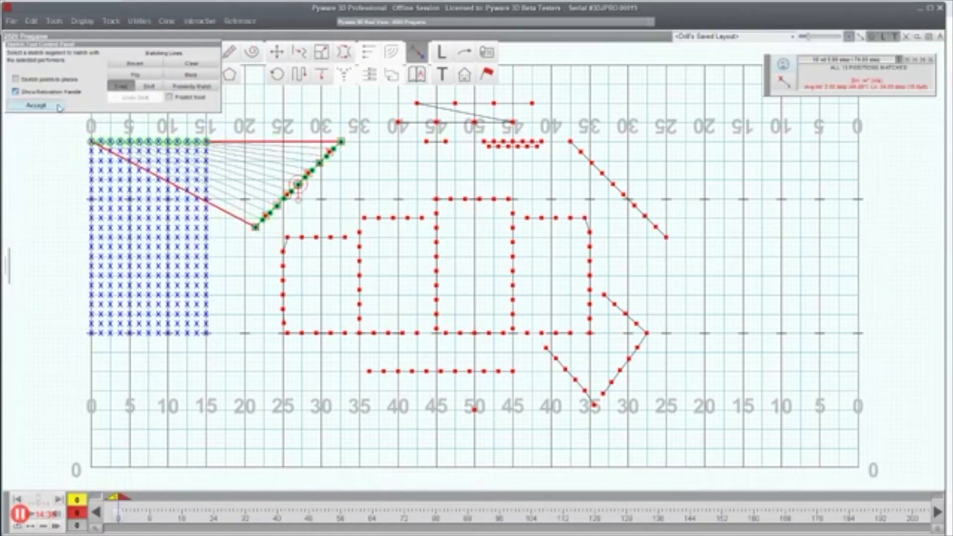
Step: Match the block's new top row onto the right diagonal and accept
left_click_drag(82, 143, 218, 155)
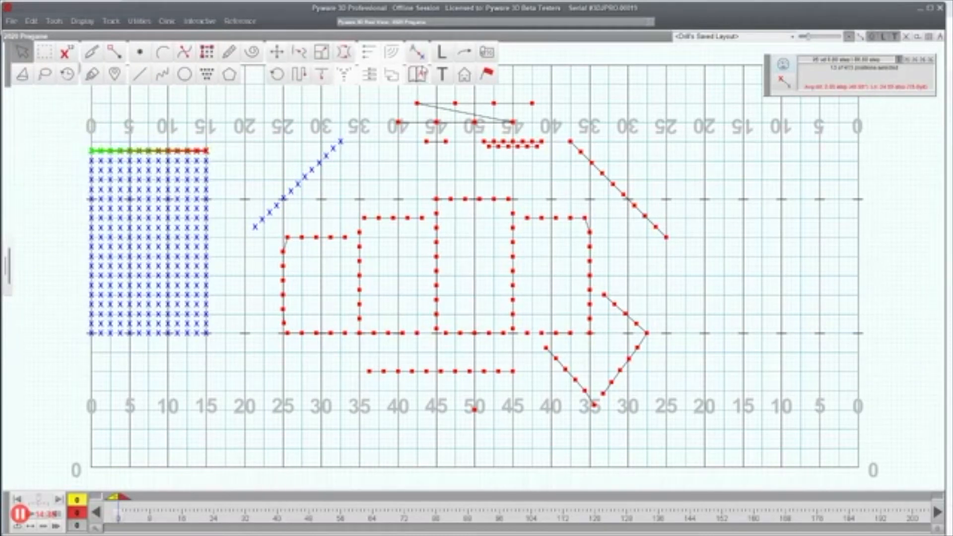
left_click(417, 52)
left_click(569, 143)
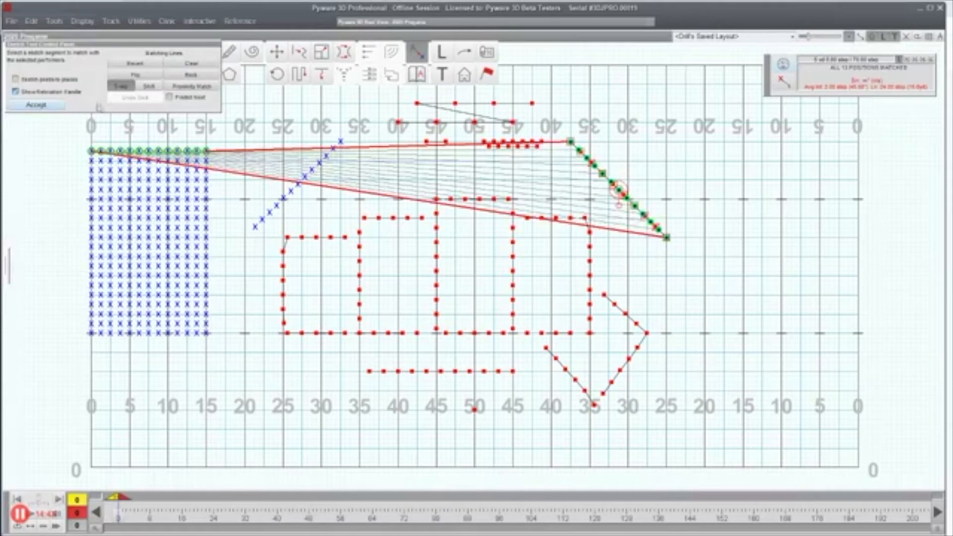
left_click(35, 105)
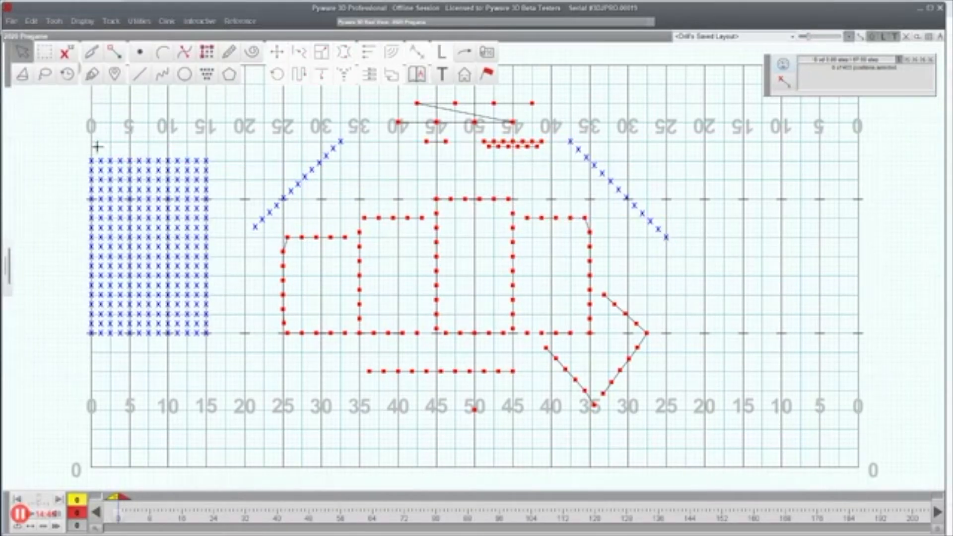
Step: Match the block's top two rows onto the bracket-shaped corner line at the 25
left_click_drag(78, 153, 221, 178)
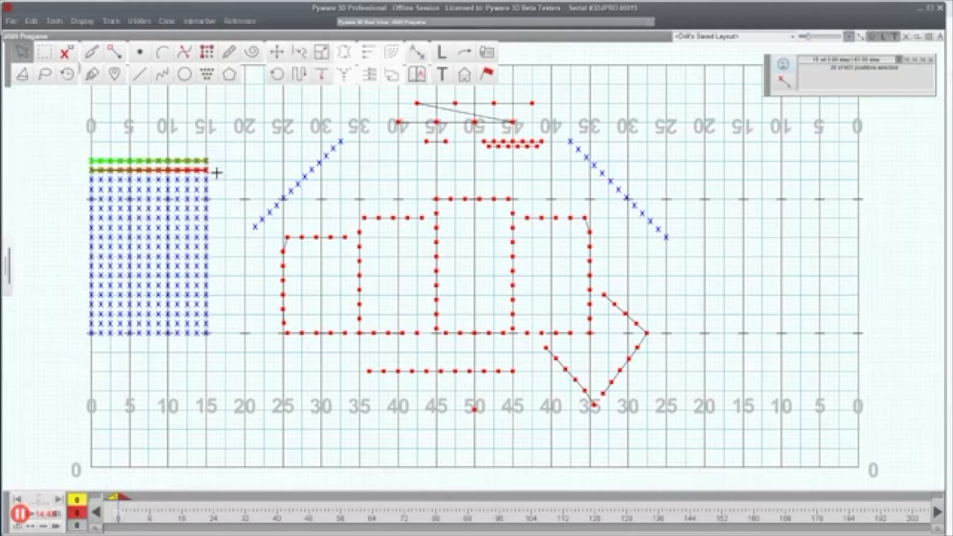
left_click(420, 53)
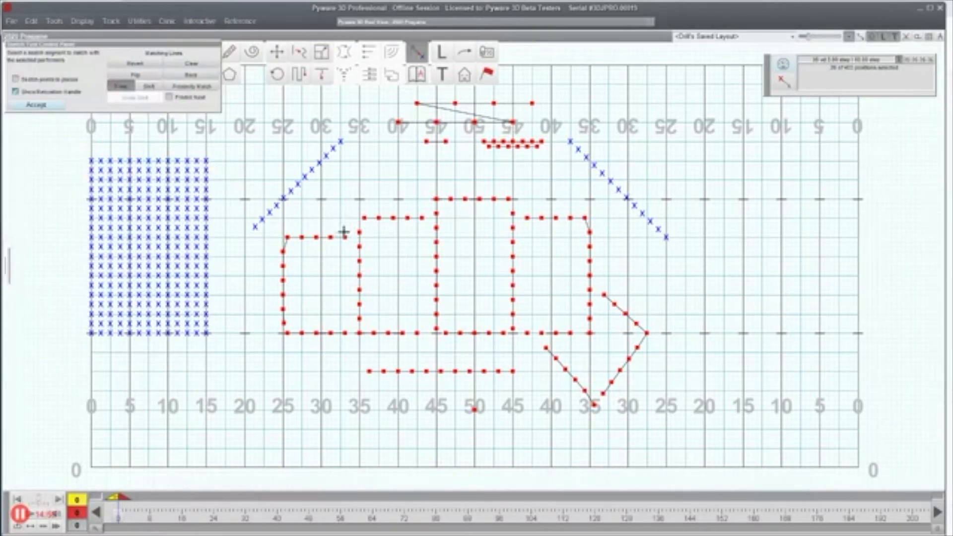
left_click(343, 237)
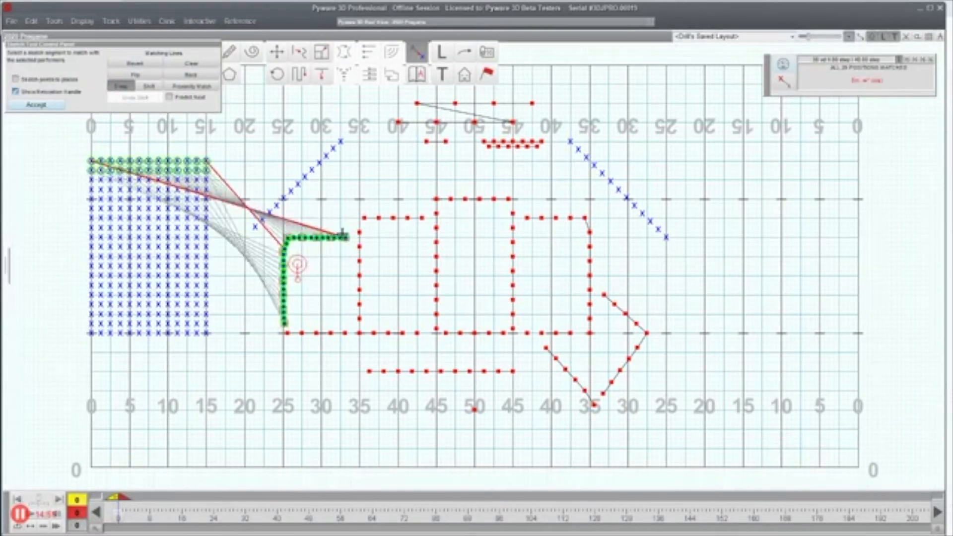
left_click(37, 105)
Step: Glue the second box's top and left lines together at the corner
left_click_drag(68, 167, 214, 193)
left_click(417, 53)
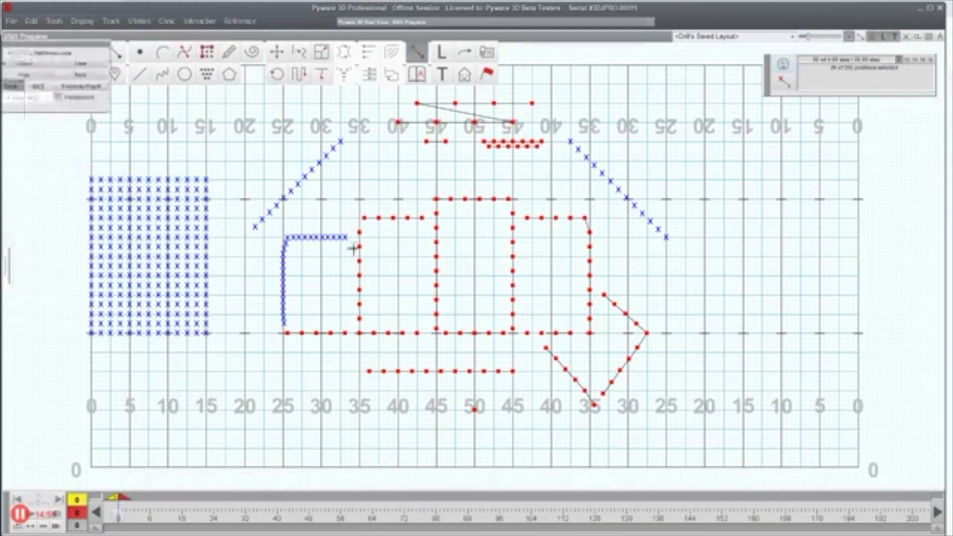
left_click(392, 218)
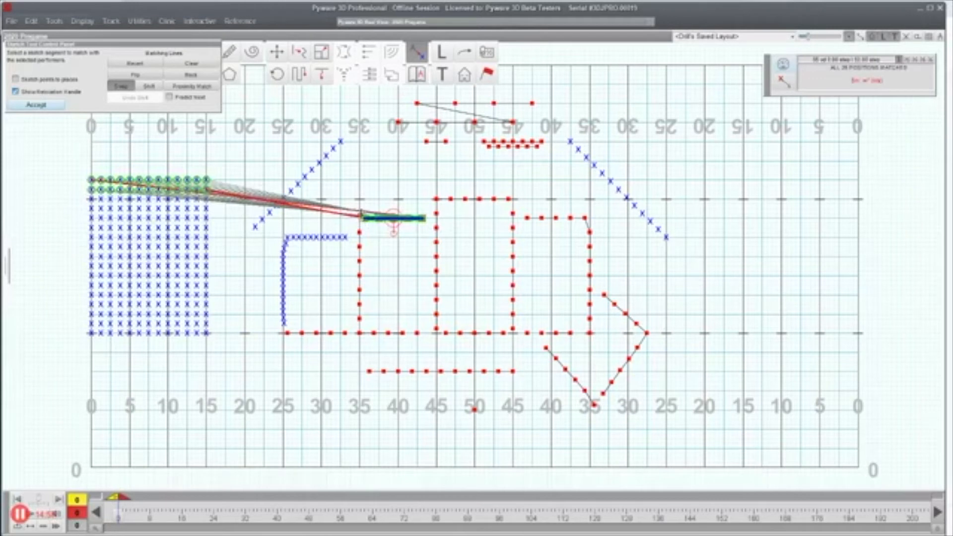
key("Escape")
left_click_drag(351, 206, 394, 282)
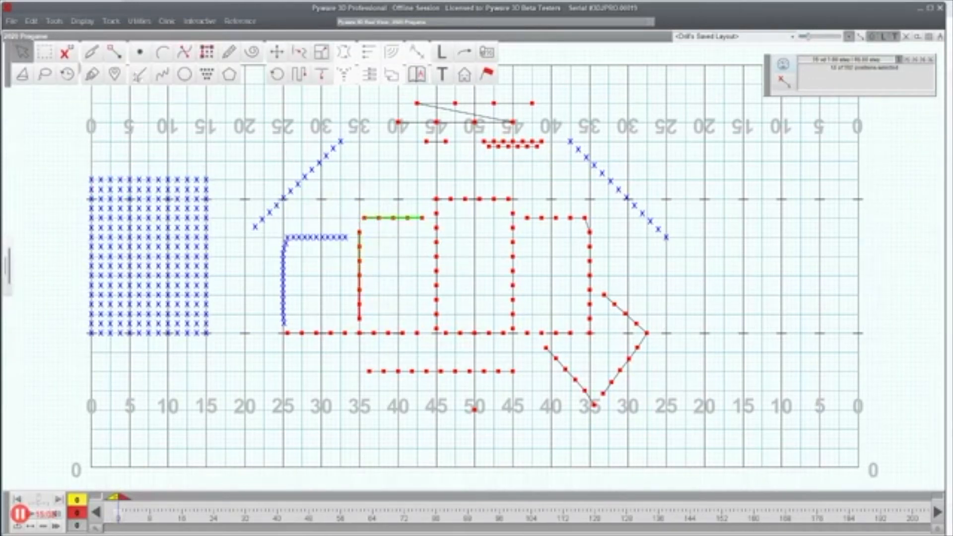
left_click(91, 74)
left_click(365, 219)
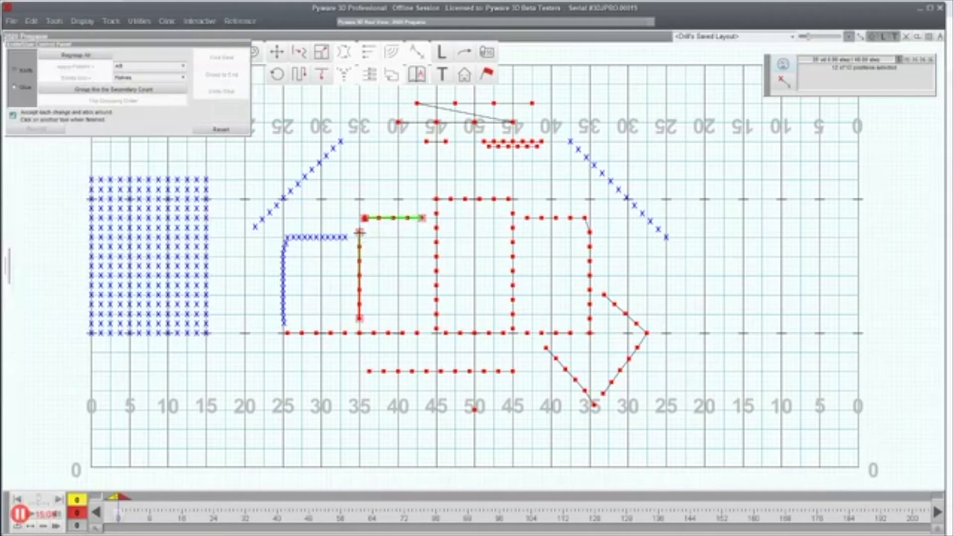
key("Escape")
Step: Move the blue block's top two rows onto the L-shaped line at the 35
left_click_drag(74, 163, 232, 194)
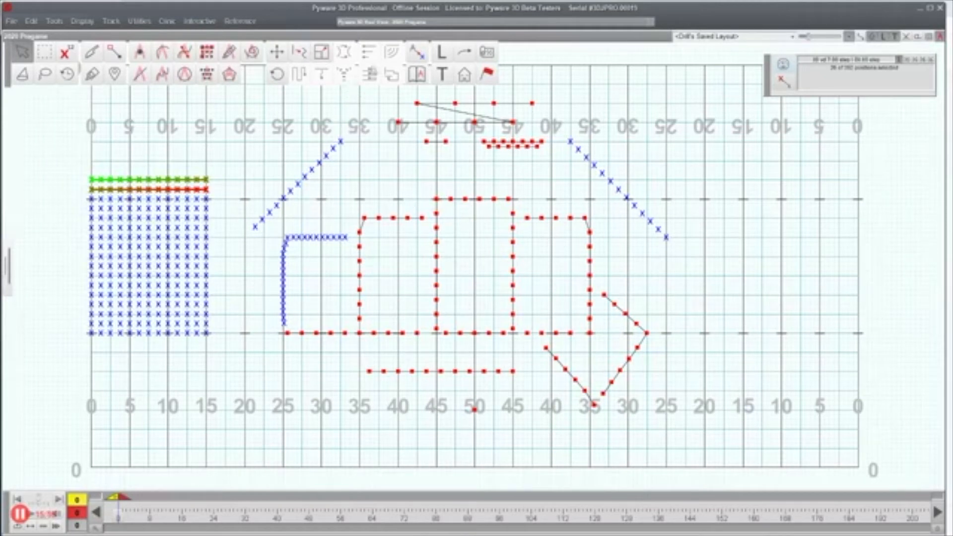
left_click(416, 54)
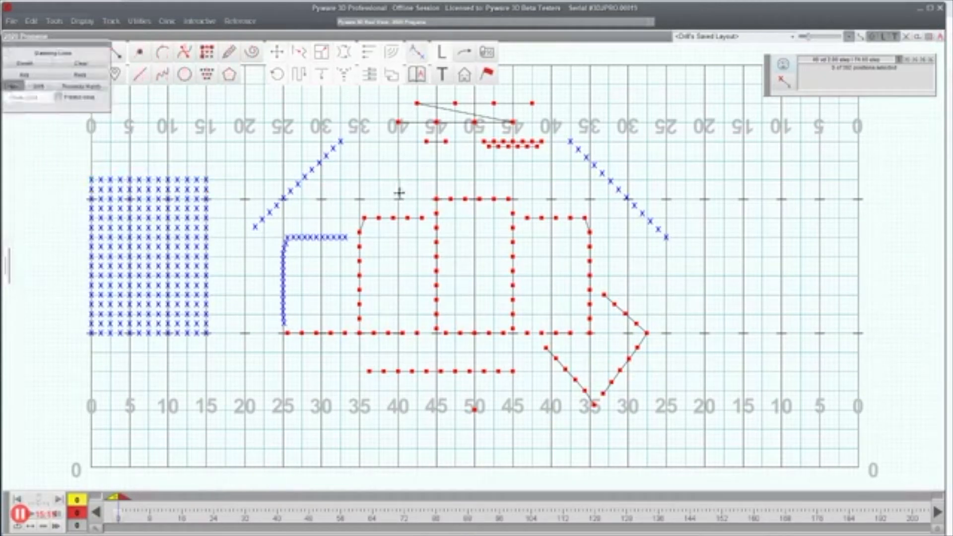
left_click(364, 217)
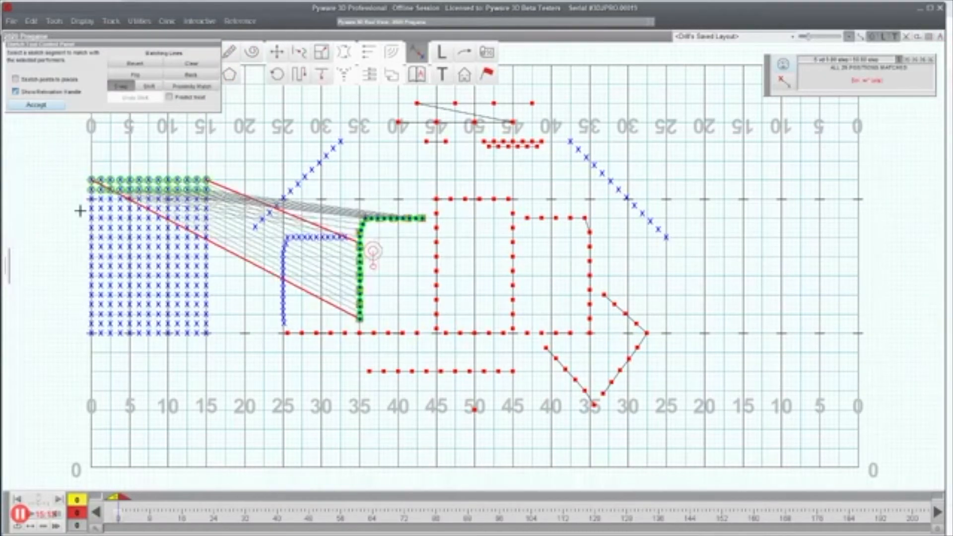
left_click(27, 107)
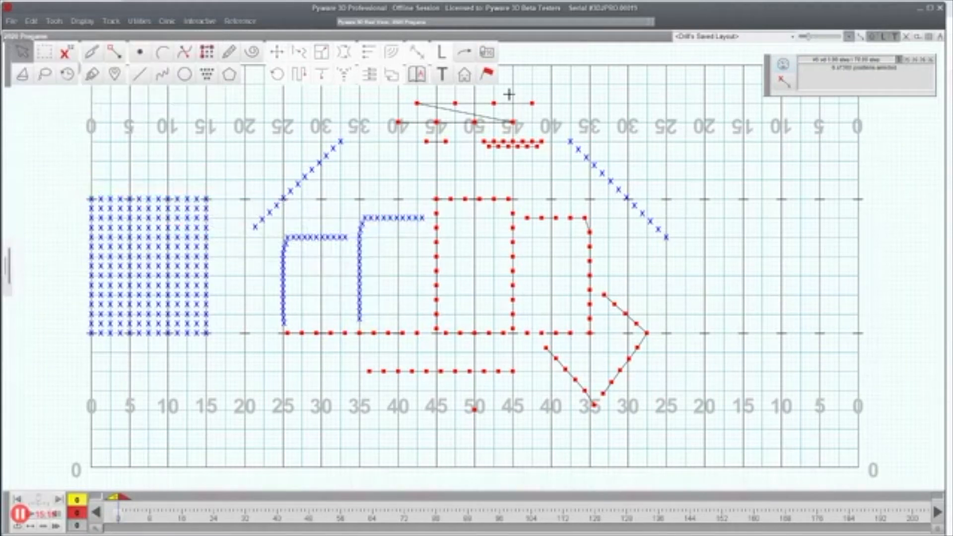
left_click_drag(448, 198, 466, 217)
left_click_drag(437, 188, 459, 257)
Step: Select the top red line and check the cut-and-join and line settings without changes
left_click(436, 200)
left_click_drag(437, 200, 462, 236)
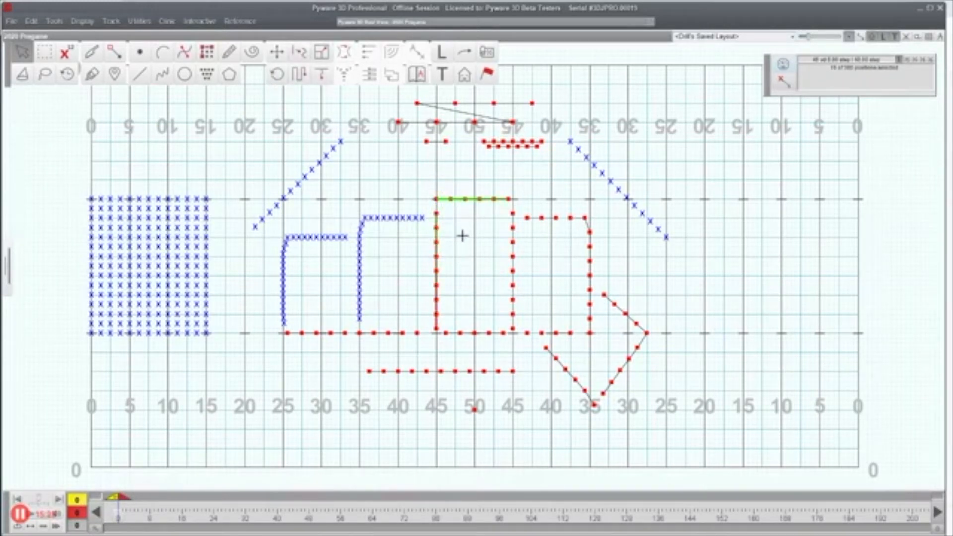
left_click(94, 77)
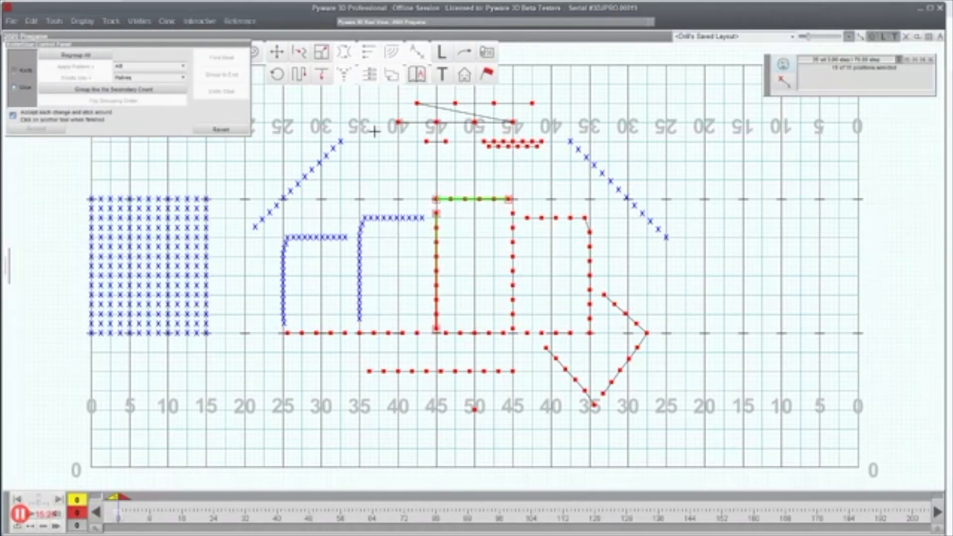
left_click(220, 57)
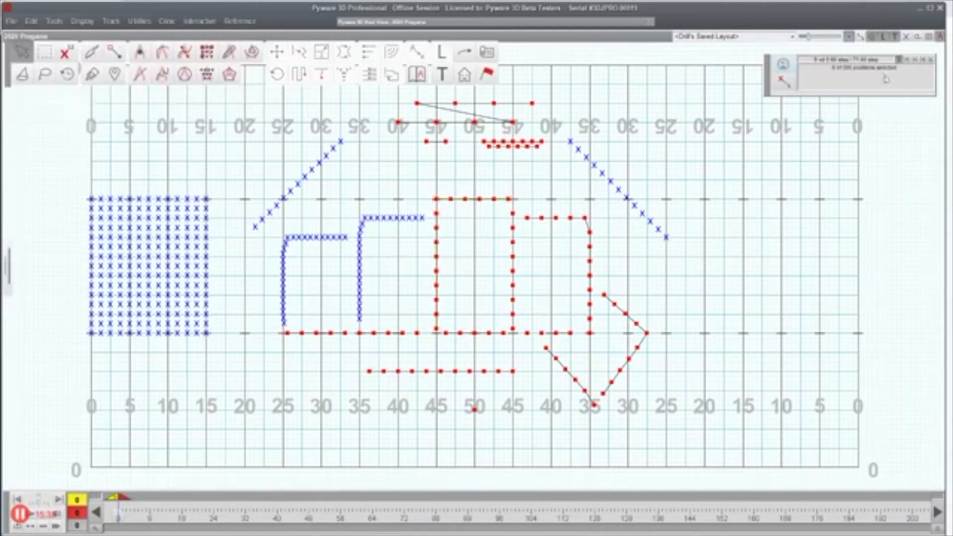
left_click(941, 37)
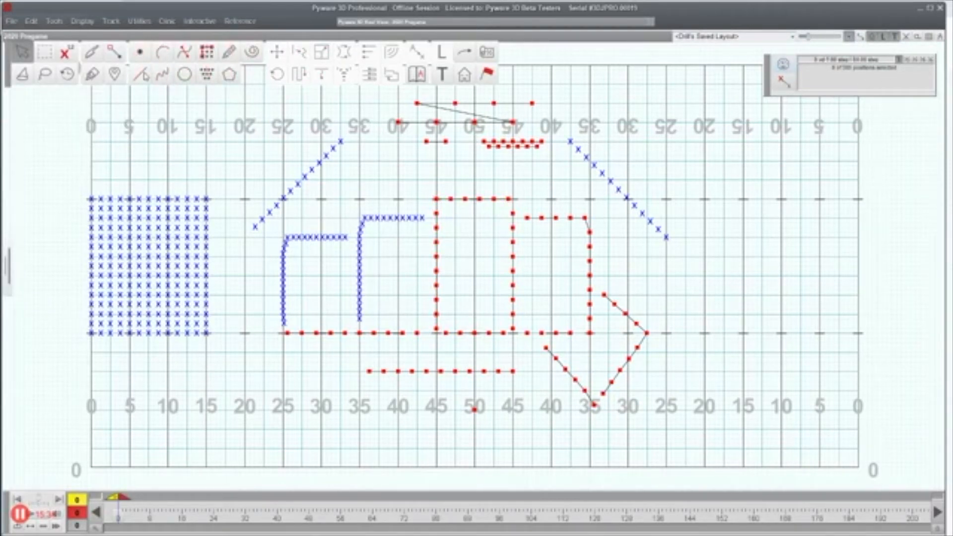
left_click(142, 74)
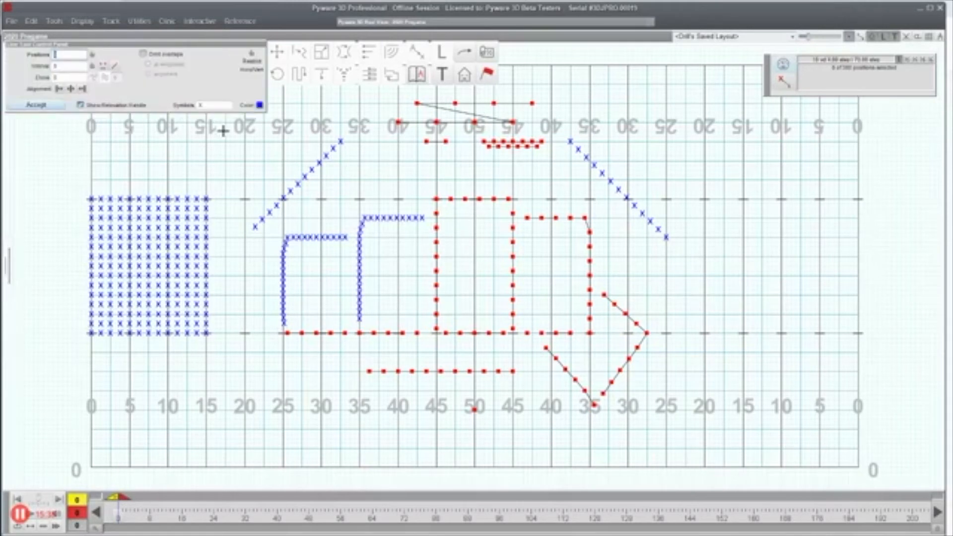
left_click(36, 105)
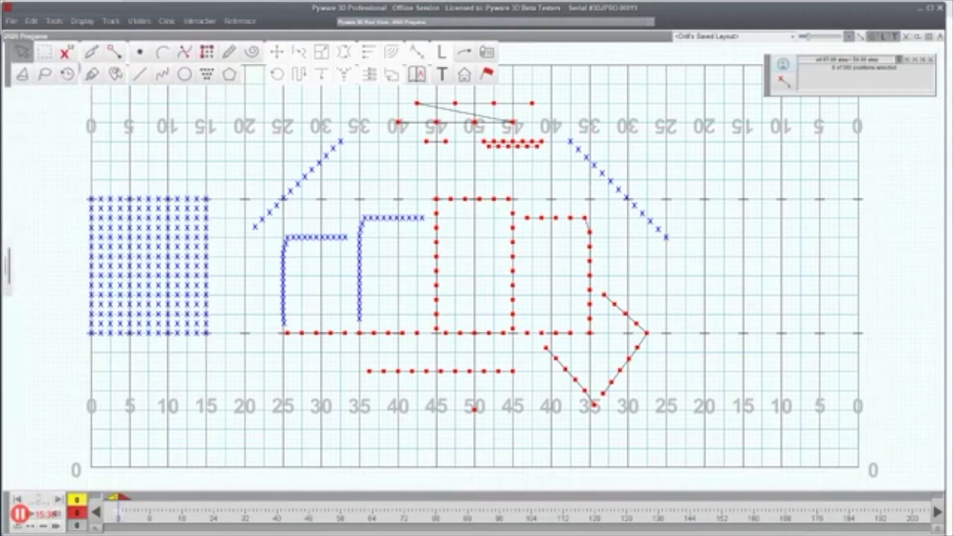
left_click(138, 75)
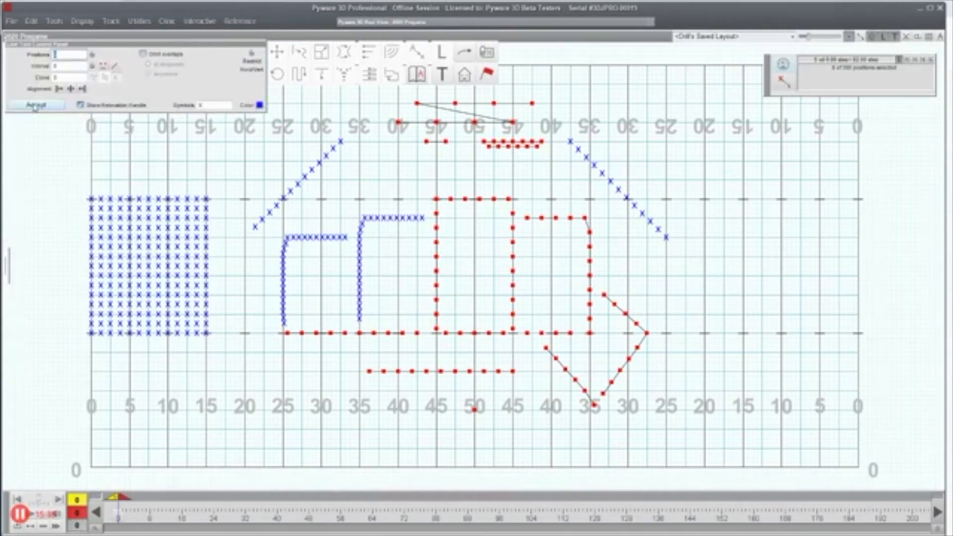
key("Escape")
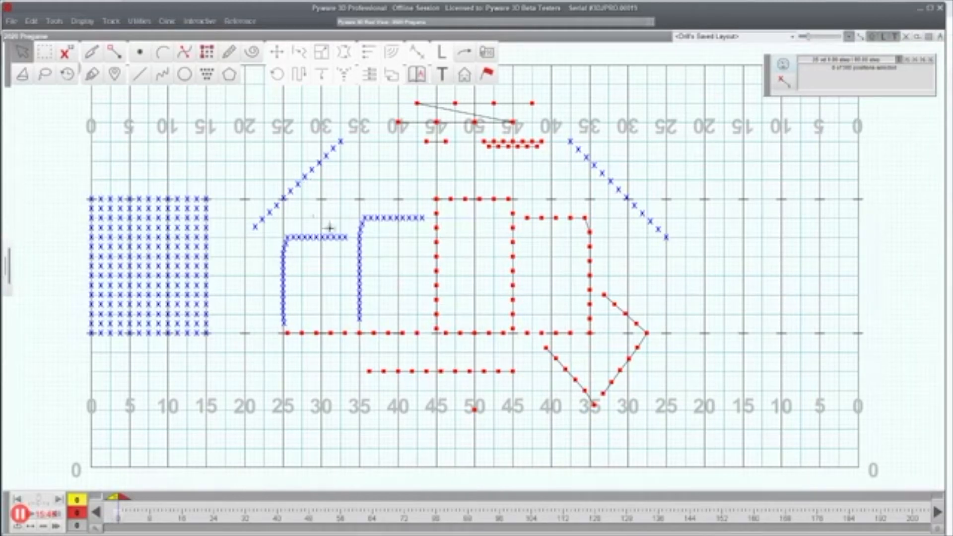
Step: Glue the tall box's top and left lines together at the corner
left_click(451, 201)
left_click_drag(433, 187, 450, 244)
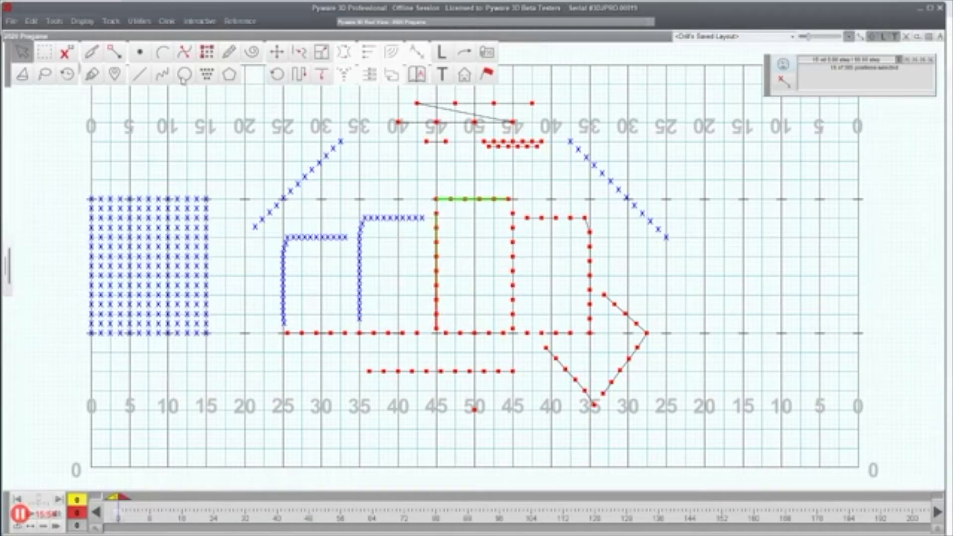
left_click(94, 73)
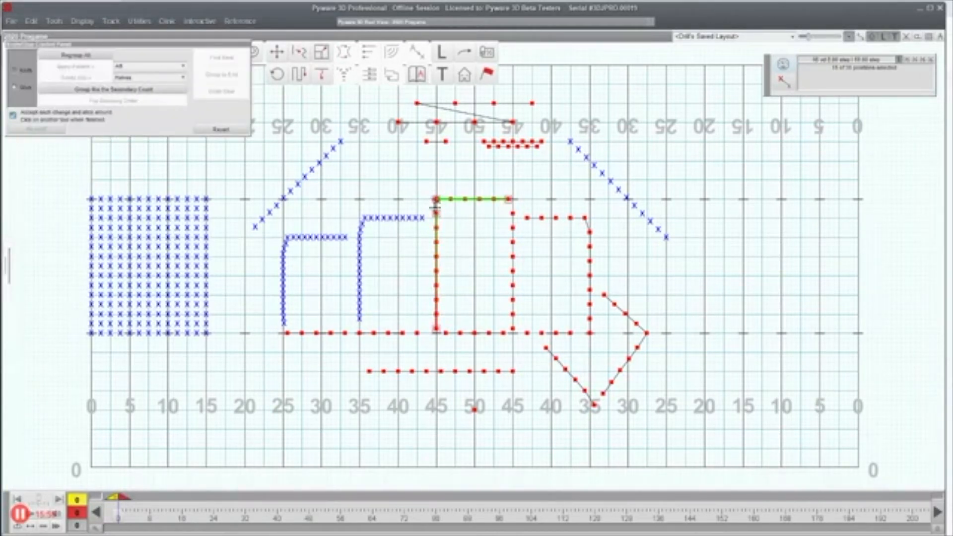
left_click(436, 216)
key("Escape")
Step: Match the blue block's top two rows onto the tall box's L-shaped line at the 45
left_click_drag(426, 182, 447, 233)
left_click_drag(77, 175, 234, 210)
left_click(417, 52)
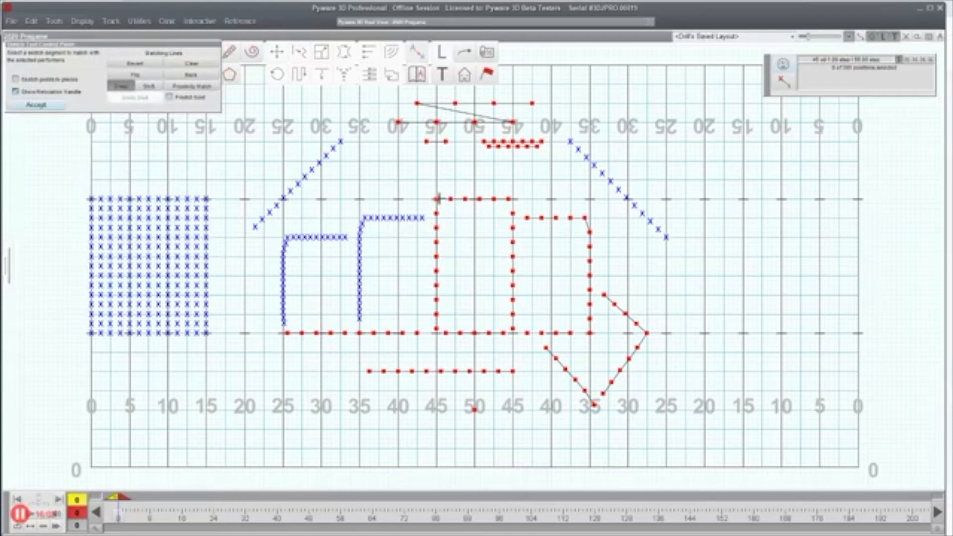
left_click(437, 200)
left_click(37, 104)
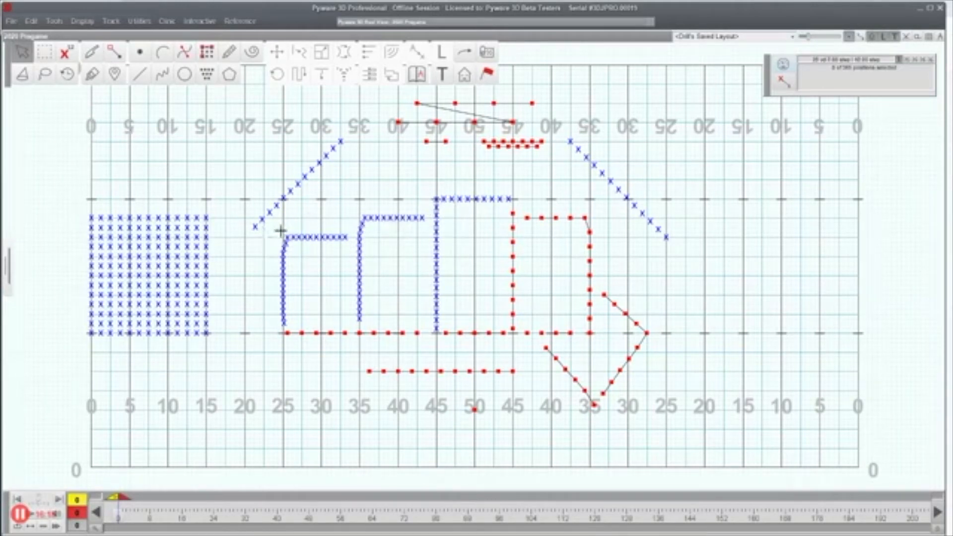
Step: Cut the top zigzag's diagonal at its right end with the Knife
left_click_drag(389, 103, 472, 129)
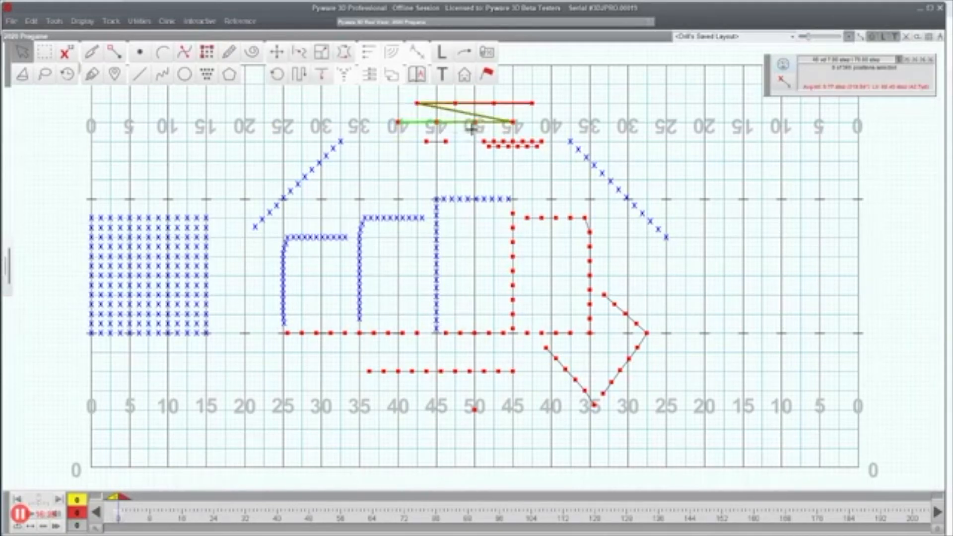
left_click(98, 59)
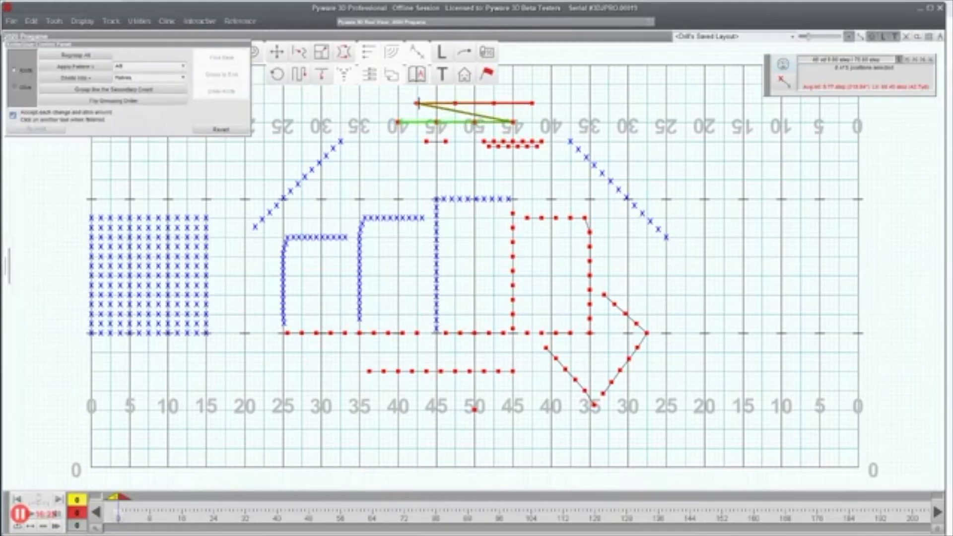
left_click(513, 121)
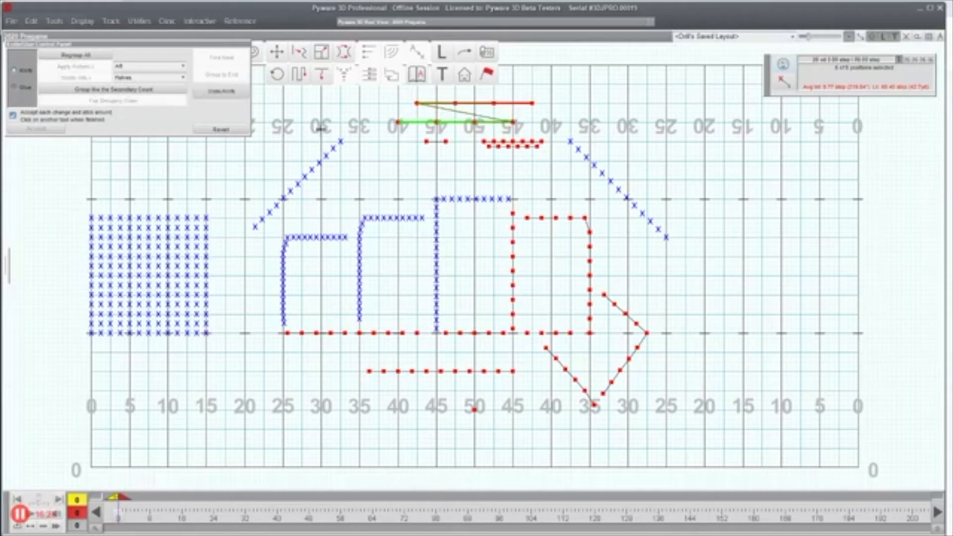
left_click(325, 99)
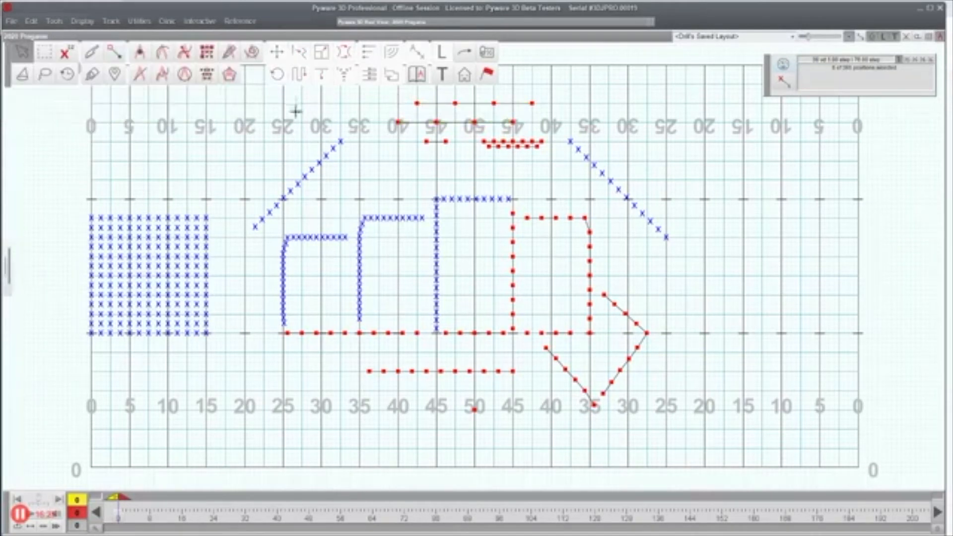
left_click(11, 21)
Step: Open 2020 Pregame.3ds from the sketches directory, declining to save the current drill
left_click(30, 55)
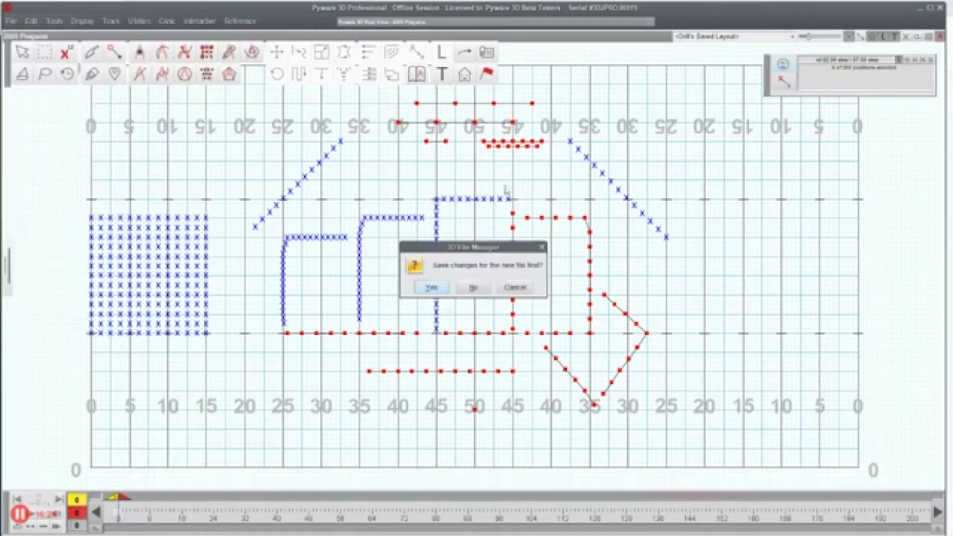
left_click(486, 287)
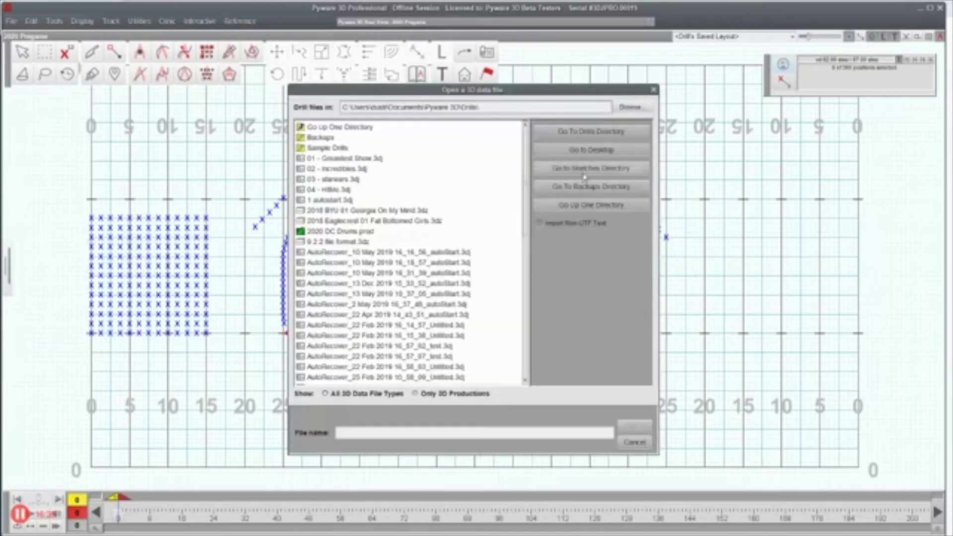
left_click(584, 174)
double_click(347, 148)
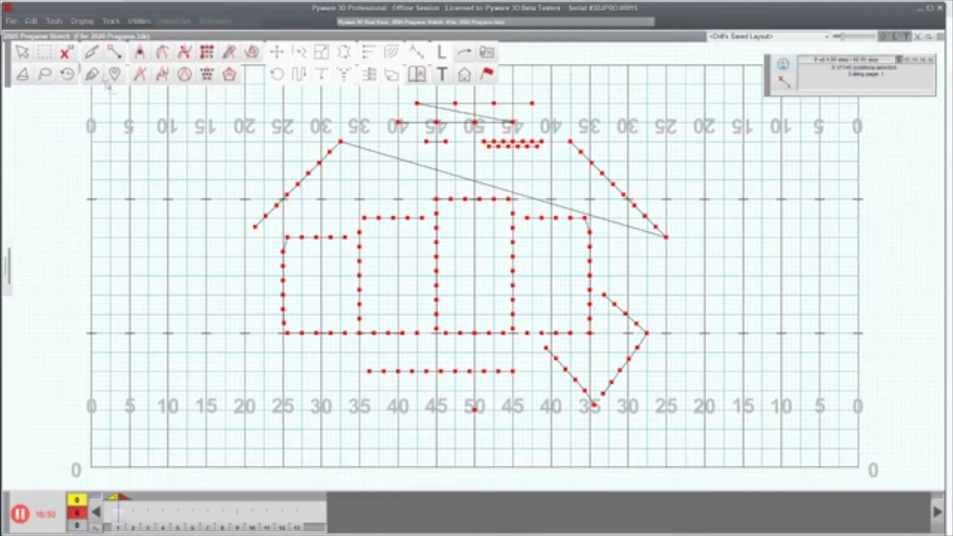
left_click(93, 55)
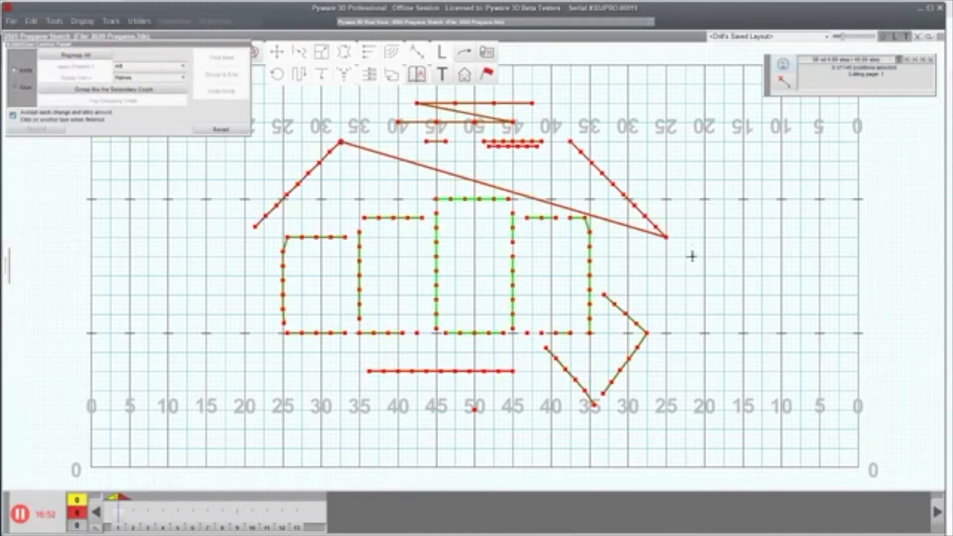
Step: Knife the long diagonal at its end and the top zigzag's diagonal at its right end
left_click(665, 239)
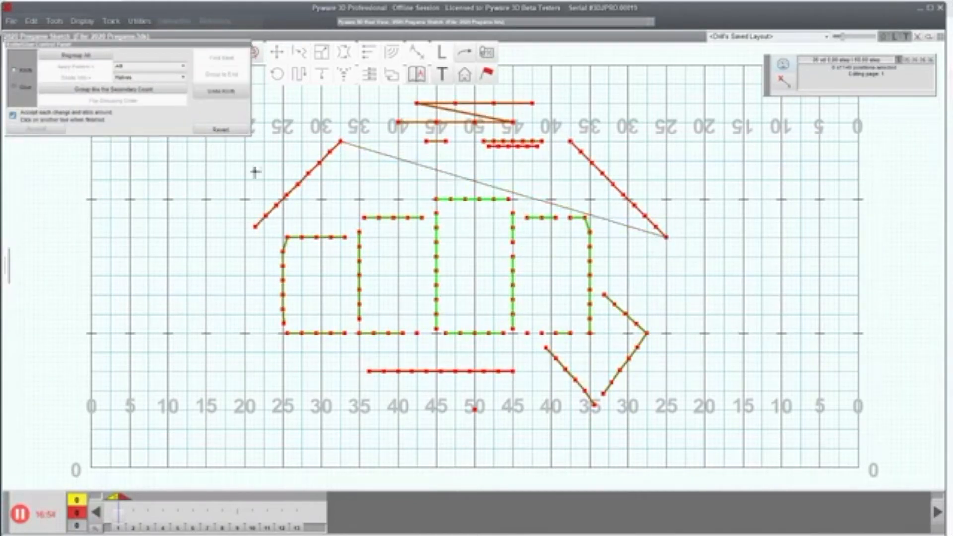
left_click(146, 217)
left_click_drag(395, 99, 419, 112)
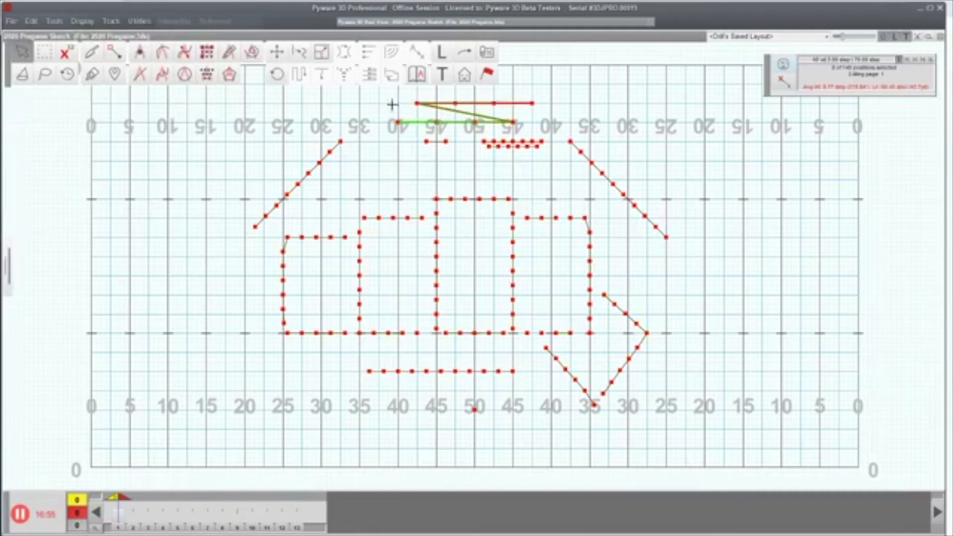
left_click(93, 72)
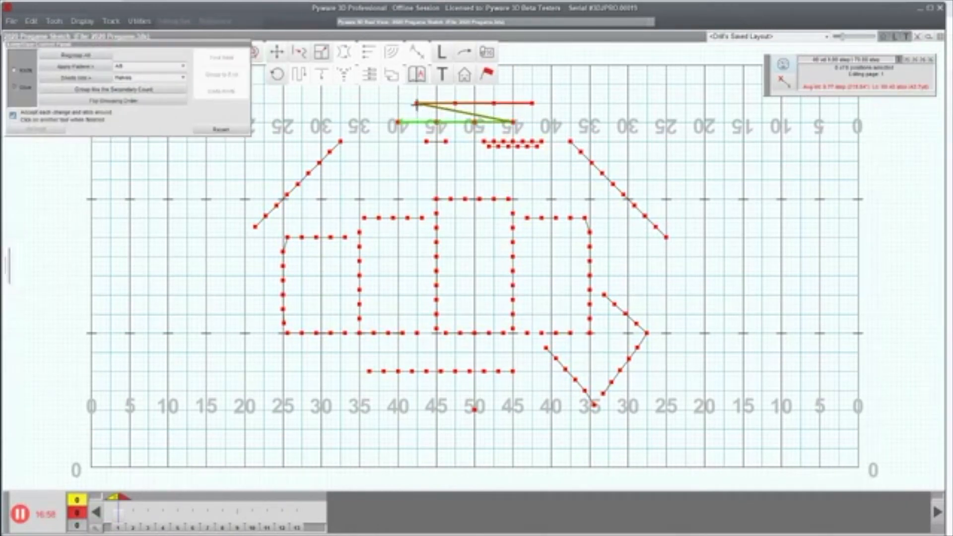
left_click(512, 121)
left_click(252, 183)
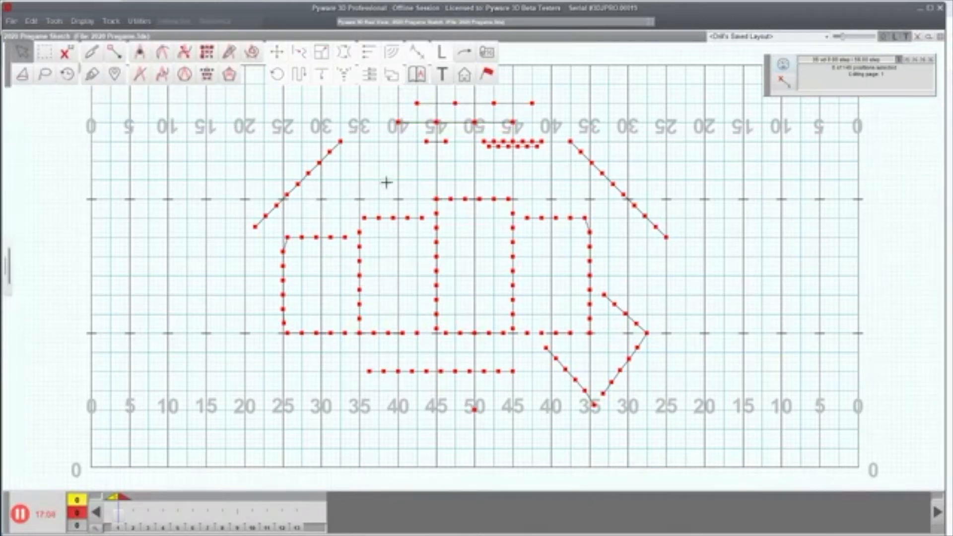
Step: Insert 4 blank pages at the end of the file with the Sketch Page Editor
left_click(134, 529)
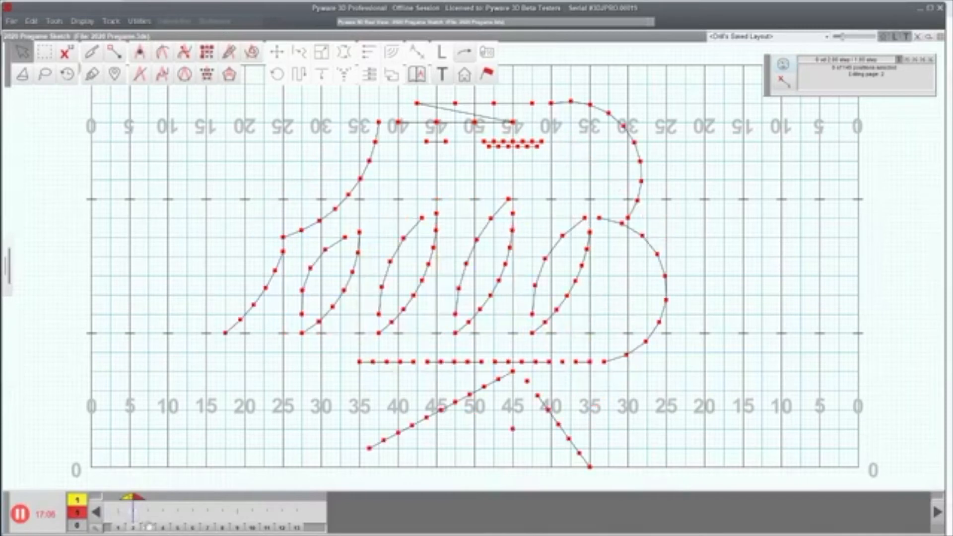
left_click(149, 529)
left_click(164, 529)
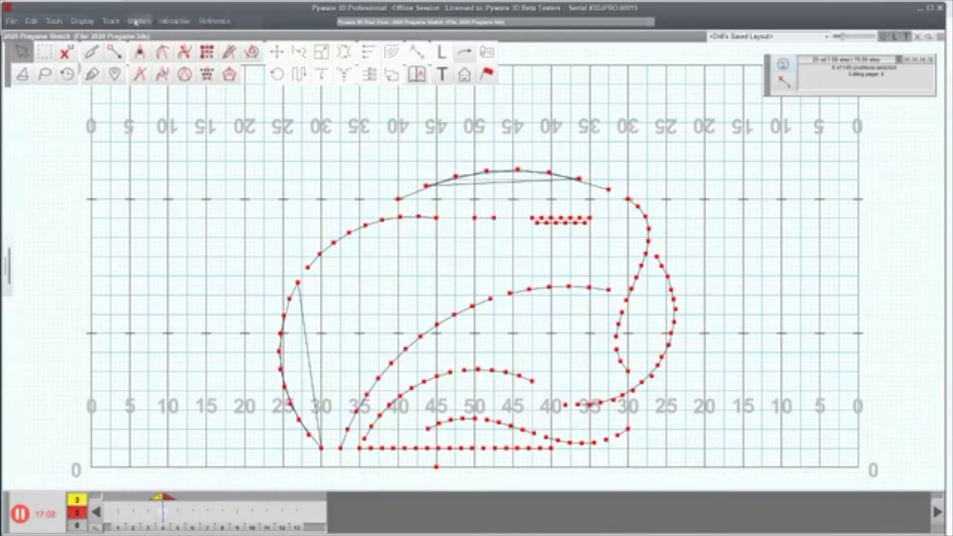
left_click(140, 20)
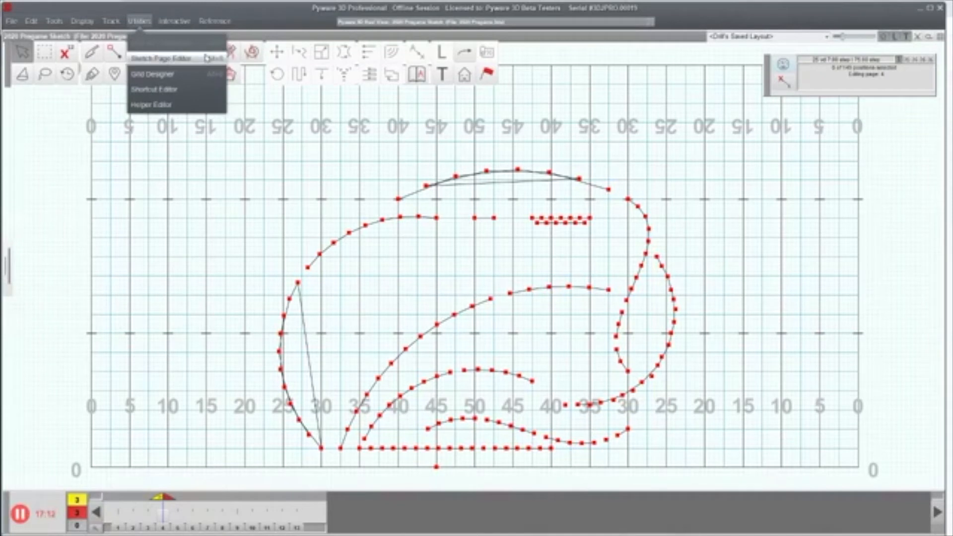
left_click(187, 56)
mouse_move(422, 209)
left_mouse_down()
mouse_move(209, 204)
mouse_move(135, 191)
left_mouse_up()
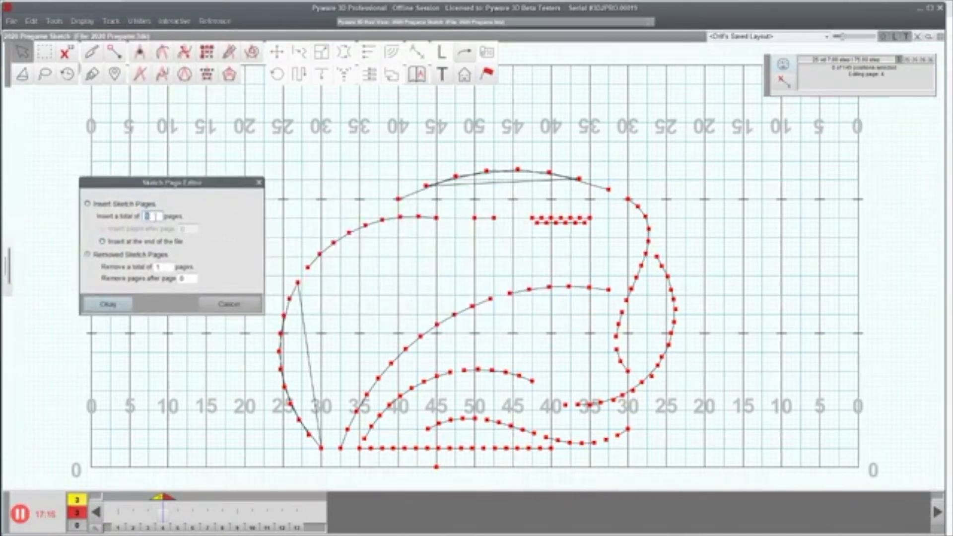
left_click(120, 304)
Step: Step through the page tabs to the new empty page 17
left_click(298, 528)
left_click(312, 530)
left_click(326, 530)
left_click(341, 529)
left_click(356, 529)
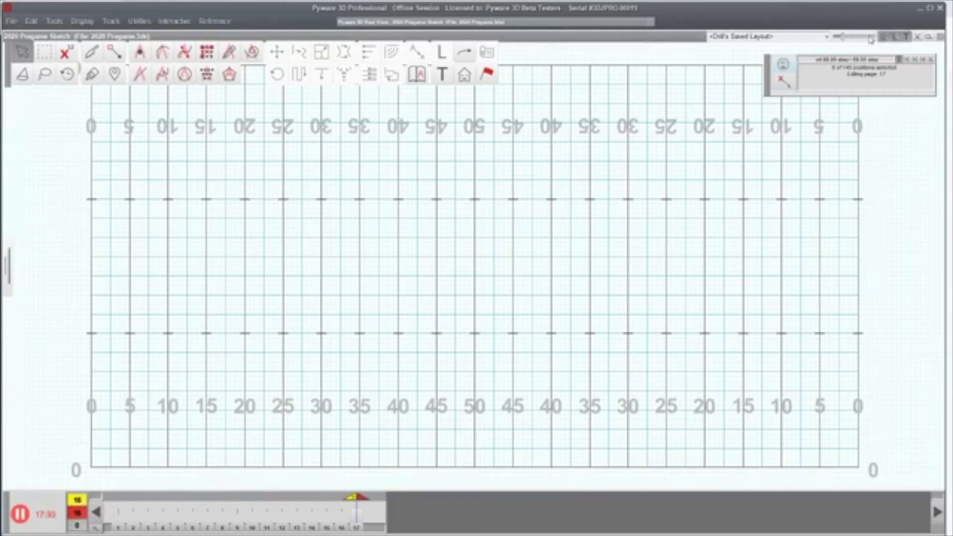
Step: Discard the pregame sketch changes and open autostart.3dj from the Drills folder
left_click(13, 22)
left_click(22, 59)
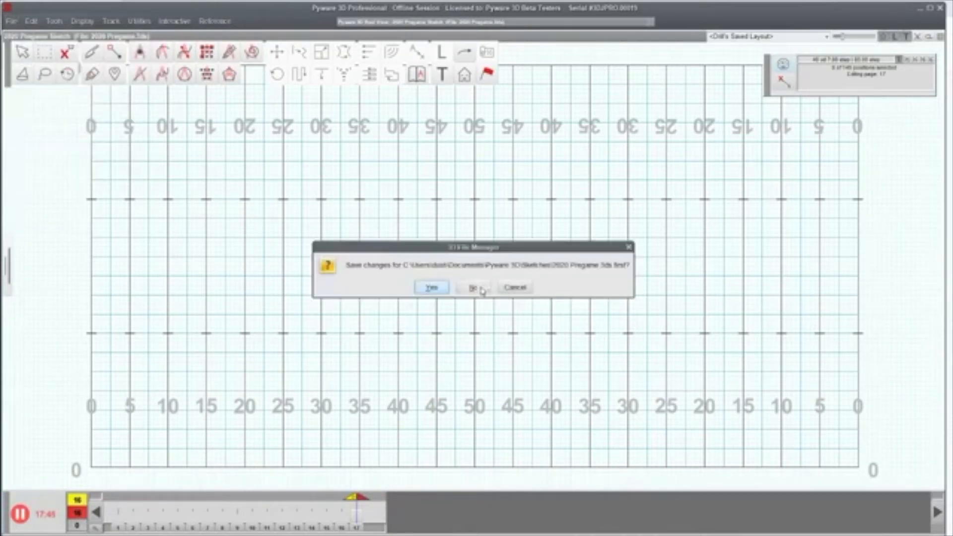
left_click(482, 289)
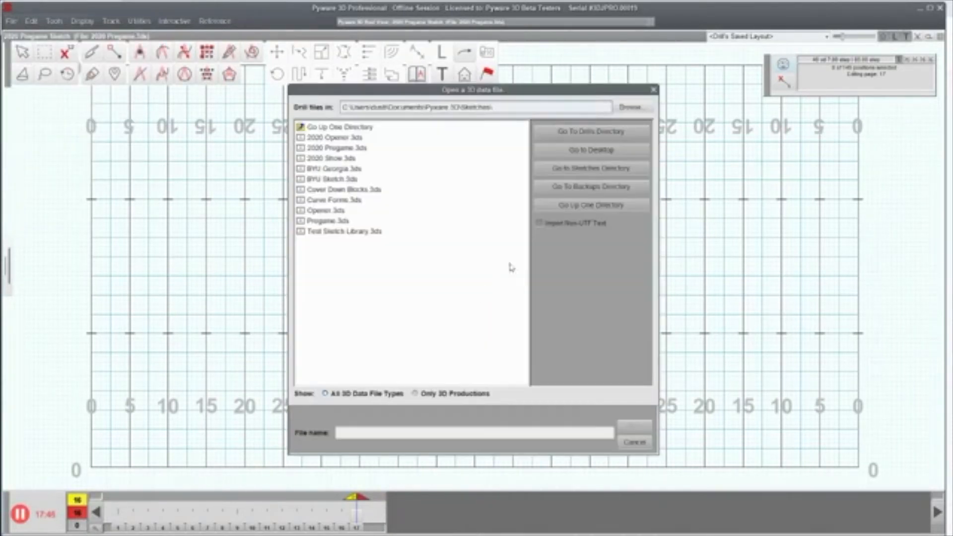
left_click(579, 131)
scroll(366, 256, "down", 10)
scroll(365, 256, "up", 1)
double_click(340, 243)
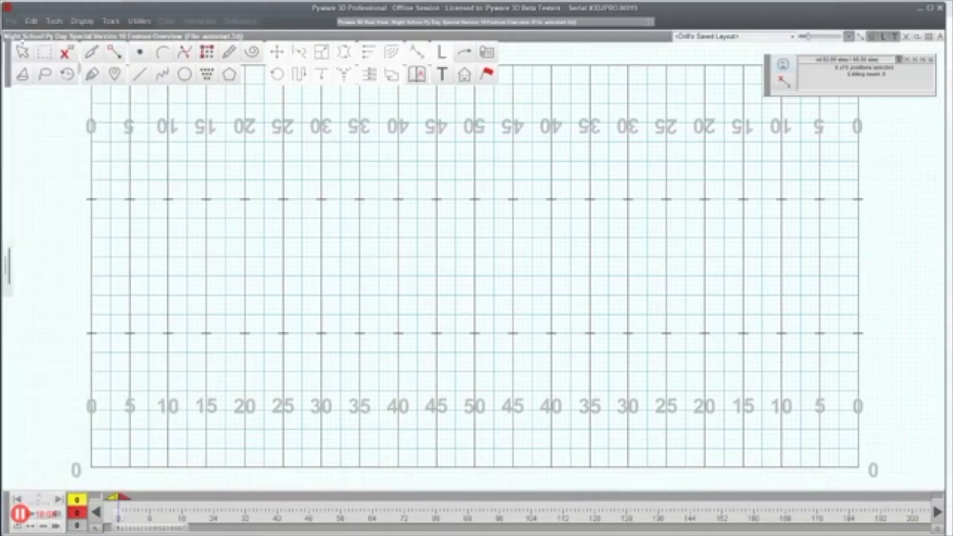
Step: Create a new drill titled 'test' as a fresh drill, not a continuation
left_click(11, 22)
left_click(30, 36)
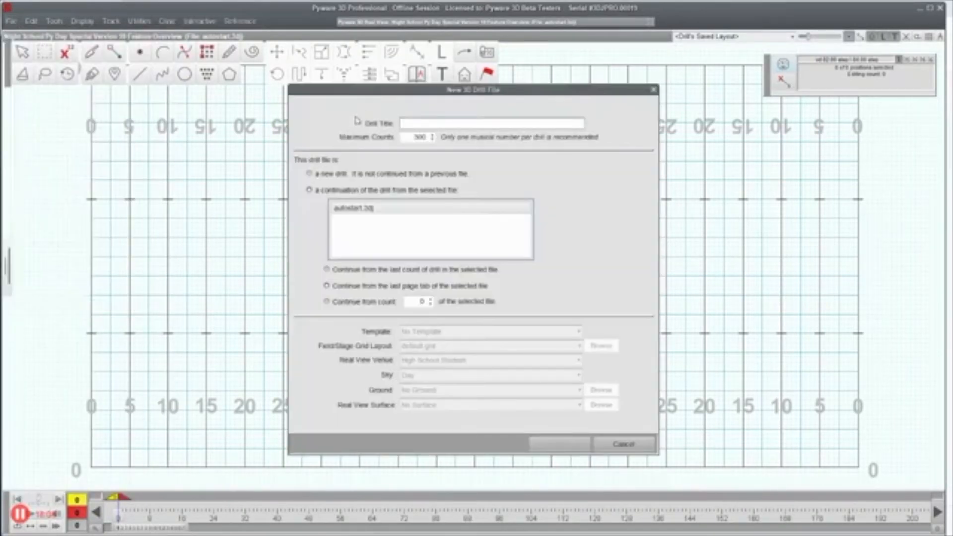
type("test")
left_click(355, 175)
left_click(555, 443)
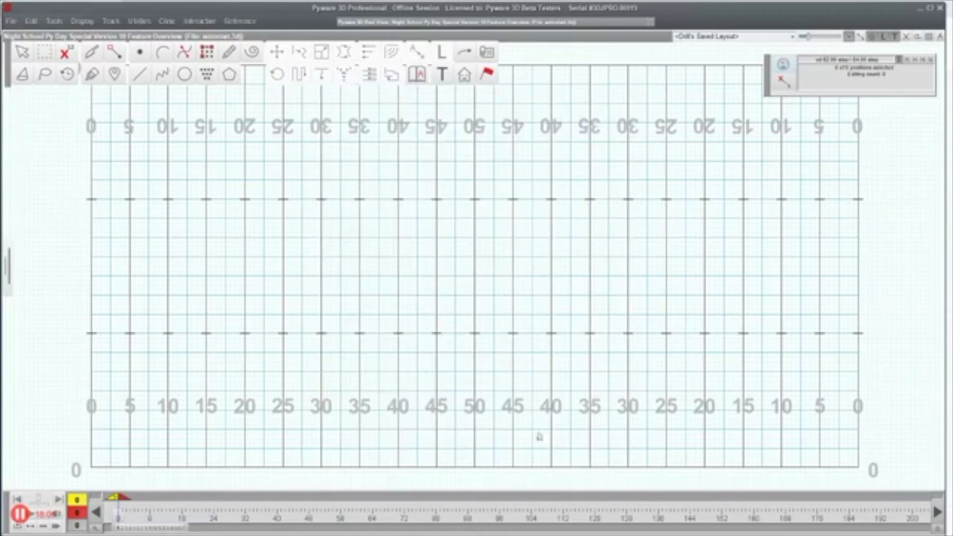
Step: Skip saving the new drill and cancel opening another file
left_click(11, 22)
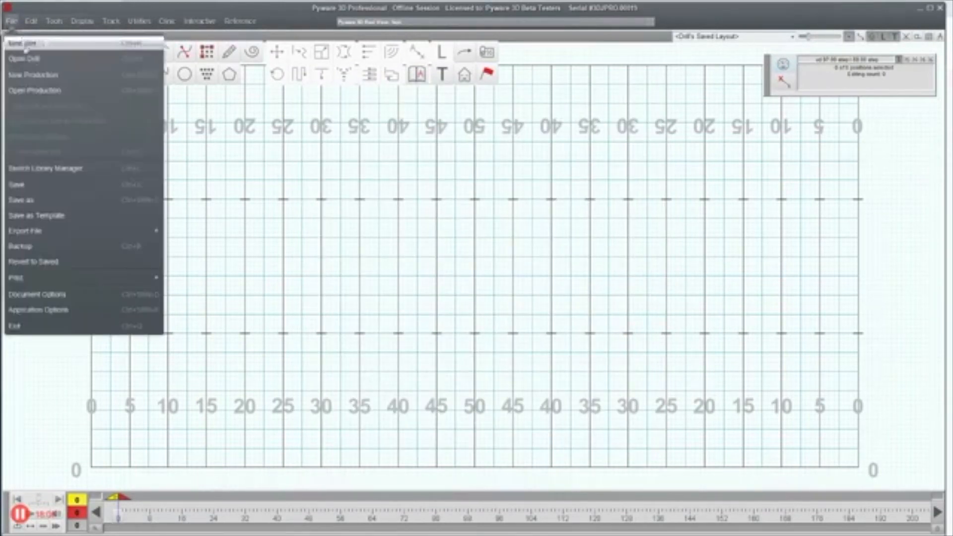
left_click(22, 43)
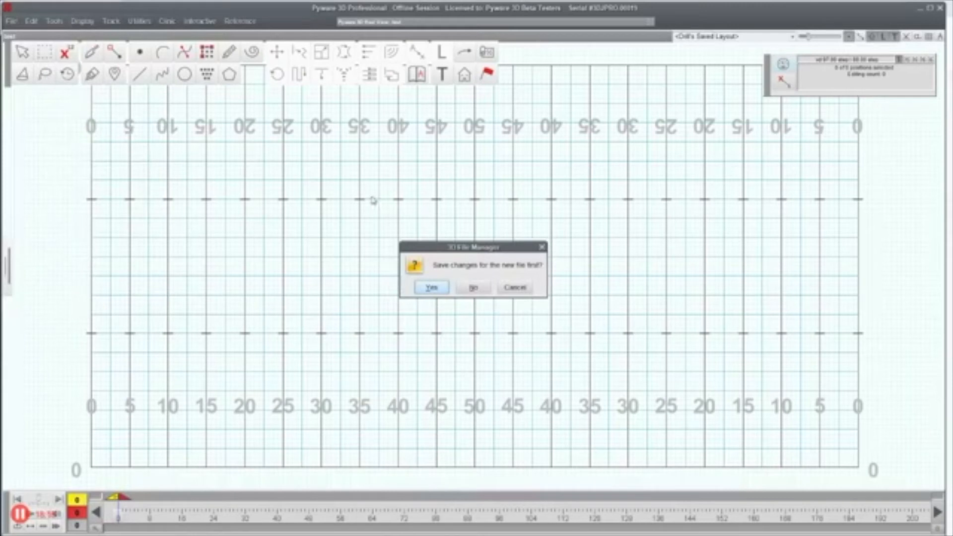
left_click(481, 285)
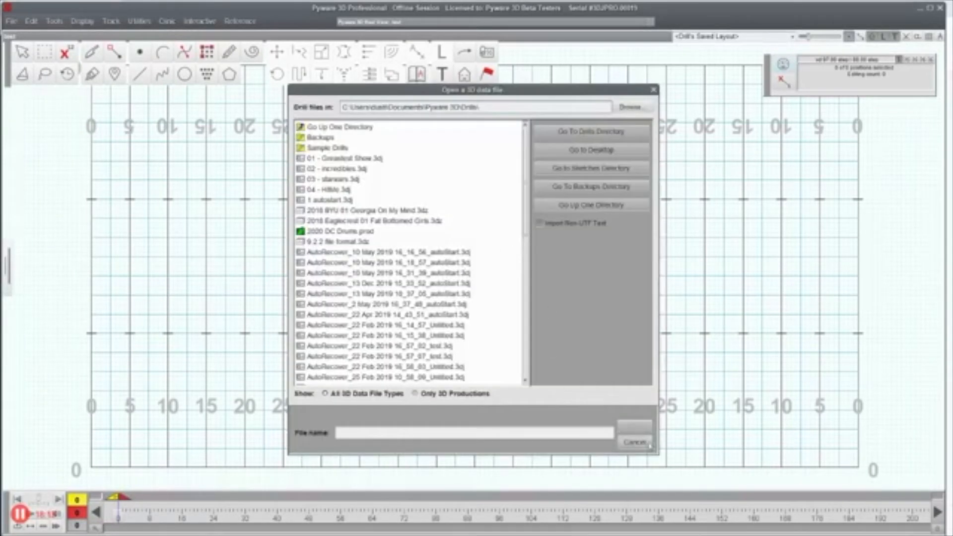
left_click(648, 445)
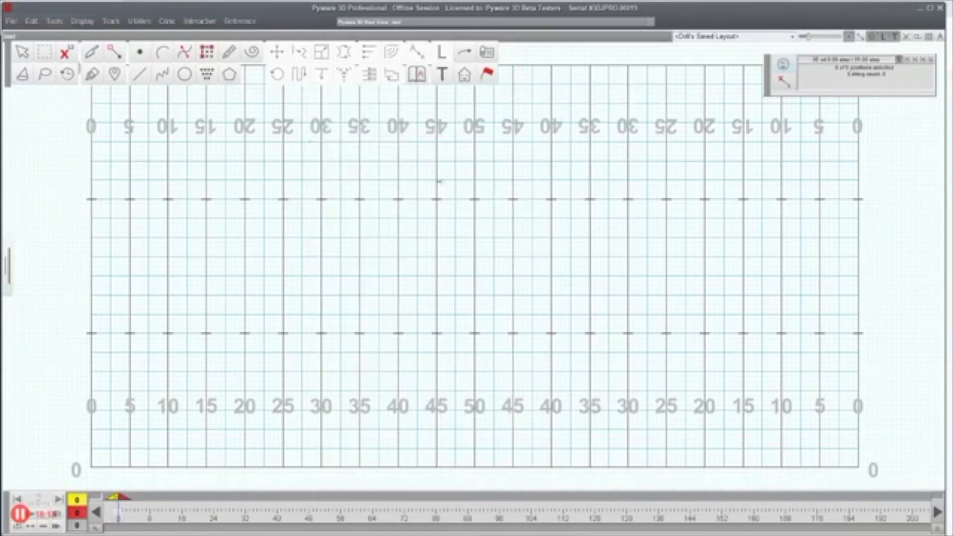
Step: Draw a 13-marcher line from the 30 to the 45 yard line
left_click(134, 79)
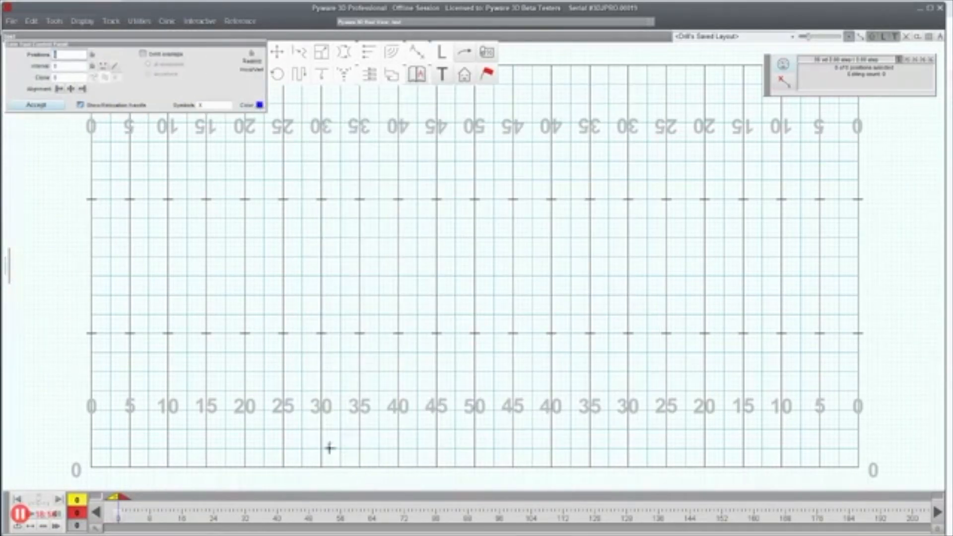
left_click(321, 333)
left_click(436, 333)
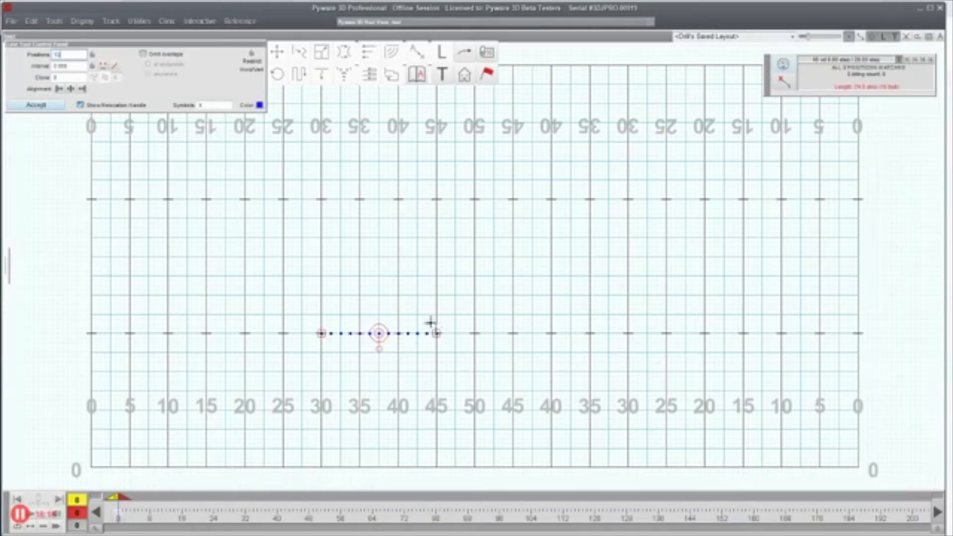
left_click(39, 106)
Step: Extend the row's transition to count 16 and curve its path upfield
left_click_drag(293, 295, 464, 382)
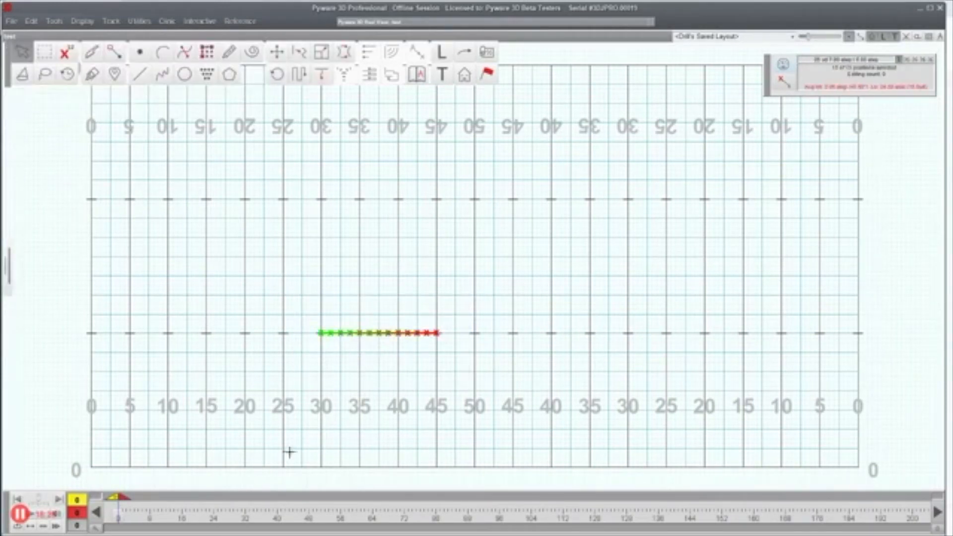
left_click_drag(124, 498, 181, 512)
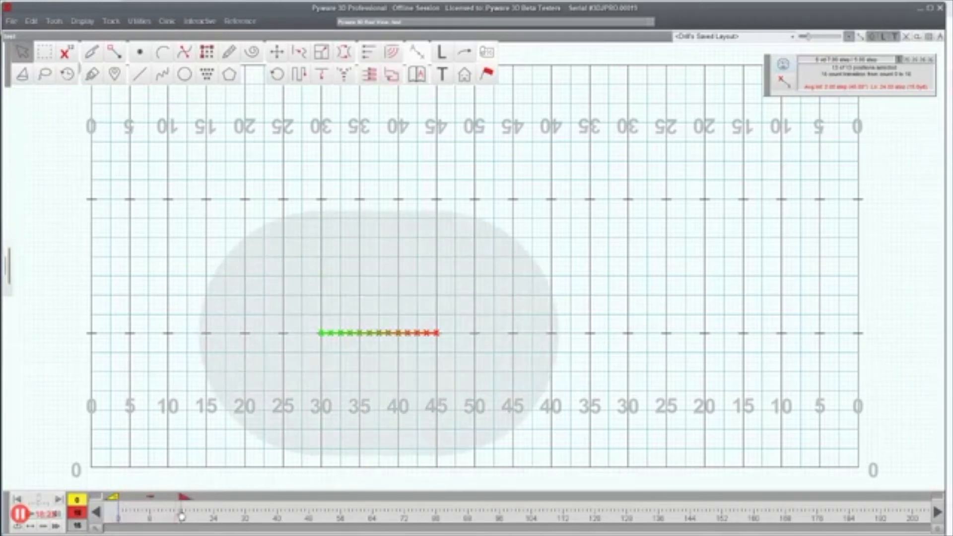
left_click(322, 75)
left_click(297, 309)
left_click(322, 262)
left_click(287, 232)
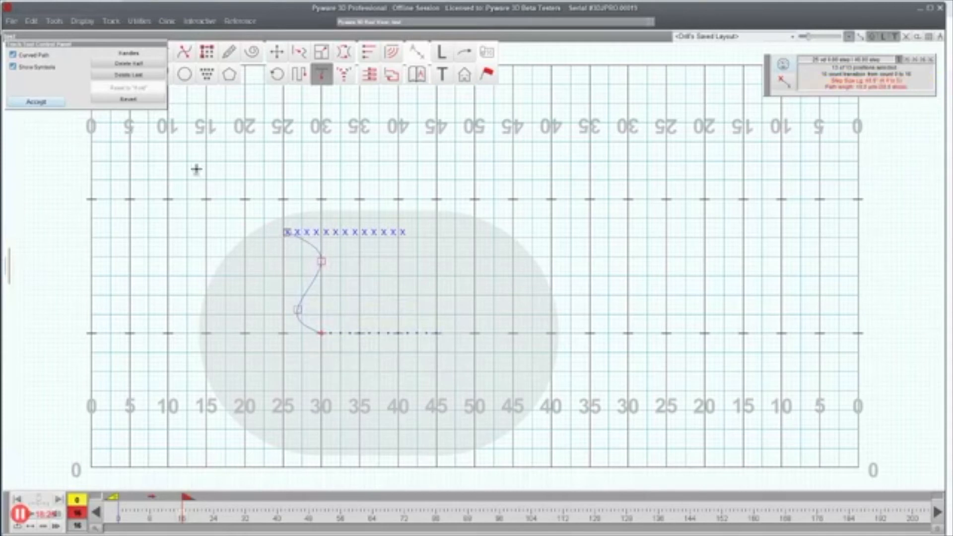
left_click(36, 102)
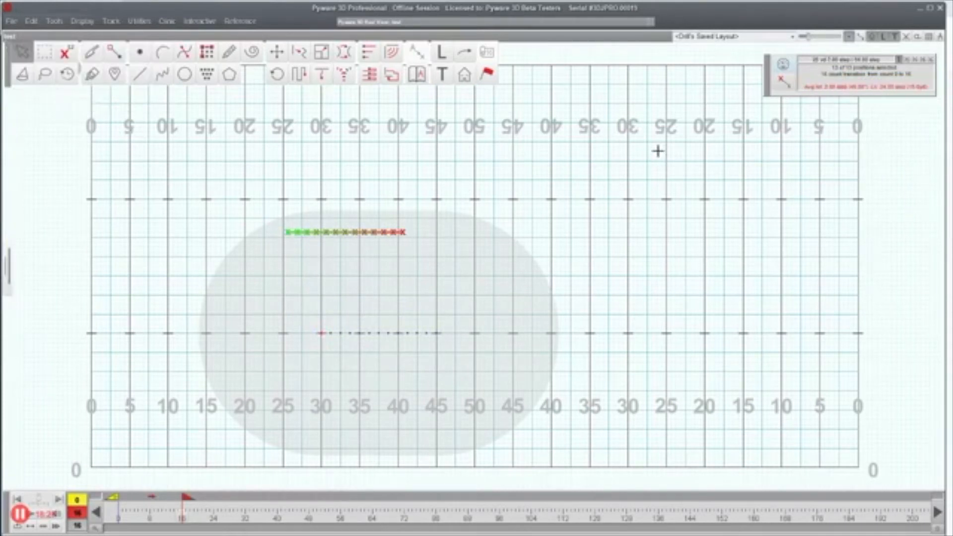
Step: Lasso-select only the first marcher and show its travel path
left_click(40, 103)
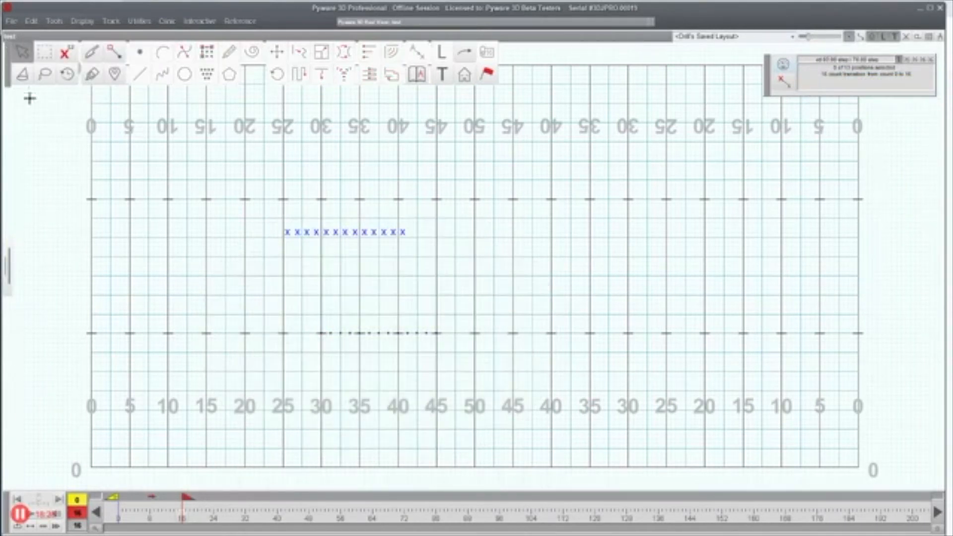
left_click(45, 74)
mouse_move(289, 240)
left_mouse_down()
mouse_move(285, 222)
mouse_move(296, 253)
left_mouse_up()
left_click(862, 37)
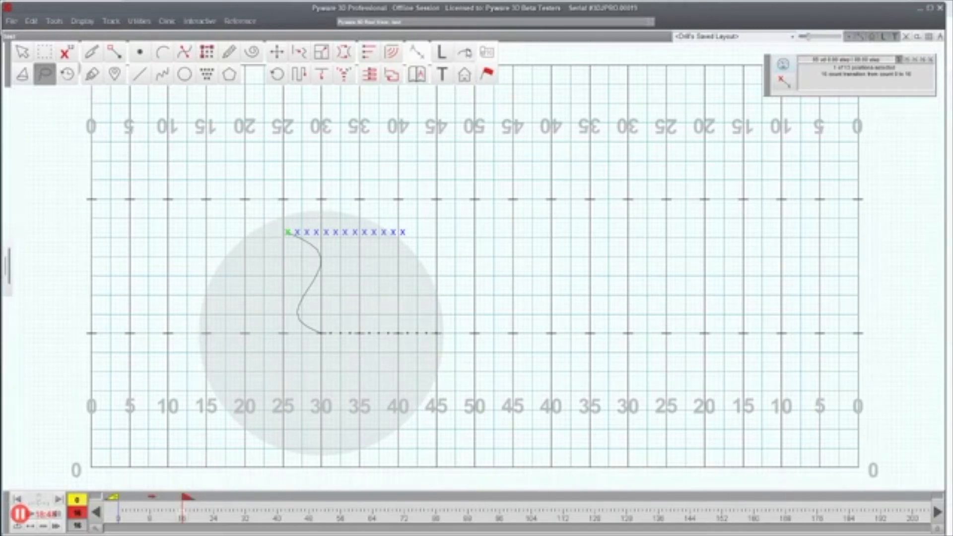
Step: Create a curved arrow from the first marcher's path
left_click(466, 54)
left_click(140, 136)
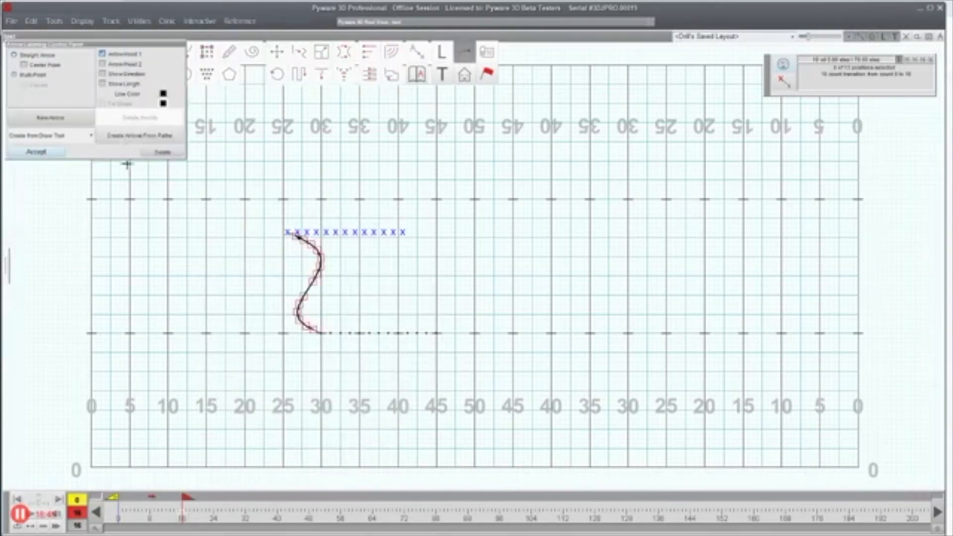
left_click(38, 154)
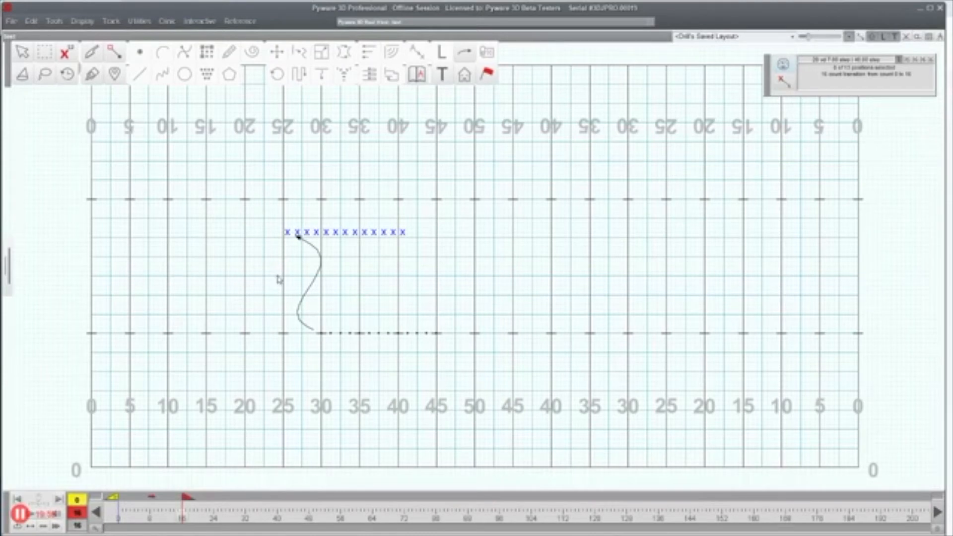
Step: Select and delete all 13 performers entirely
left_click_drag(240, 201, 569, 445)
key("Delete")
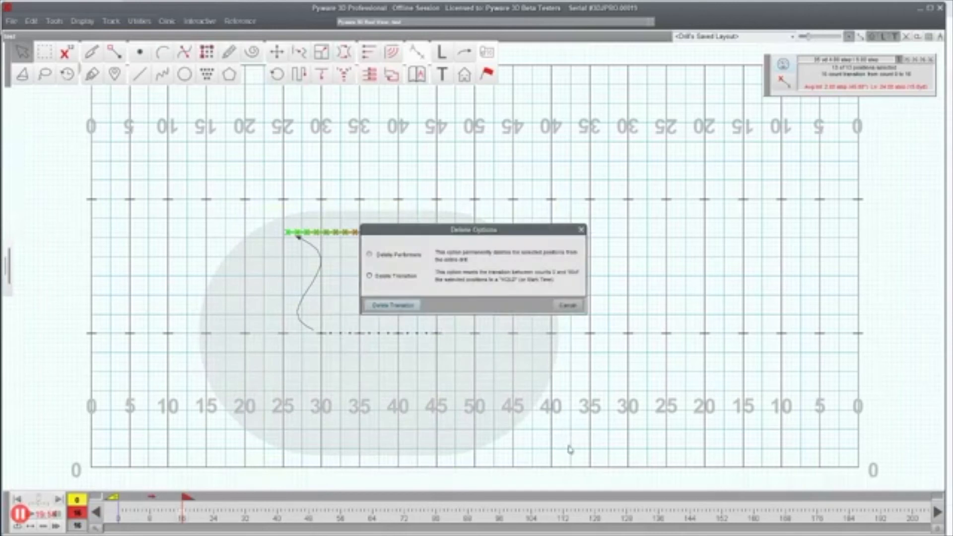
left_click(403, 256)
left_click(394, 305)
left_click(69, 71)
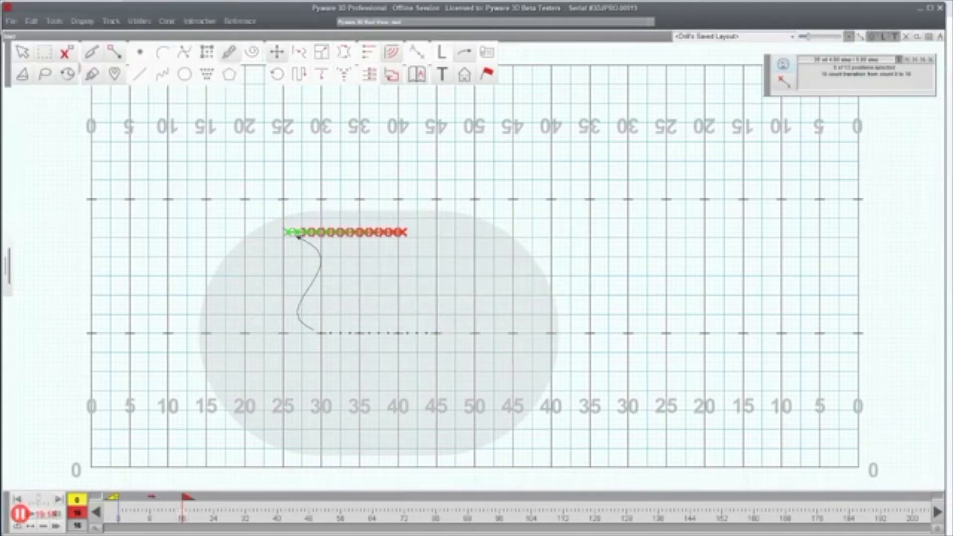
Step: Delete the curved arrow and move the transition end back to count 0
left_click(464, 53)
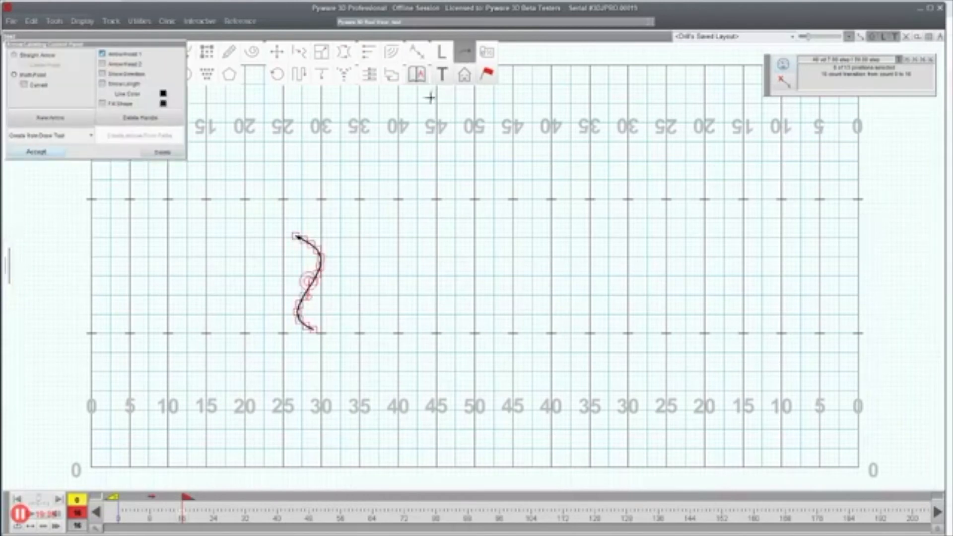
left_click(163, 153)
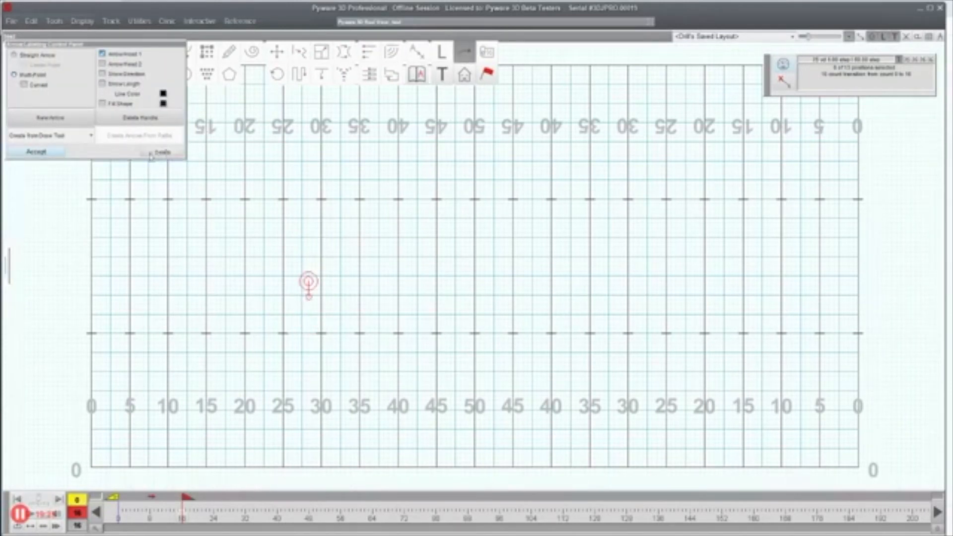
left_click(53, 153)
left_click_drag(188, 500, 120, 504)
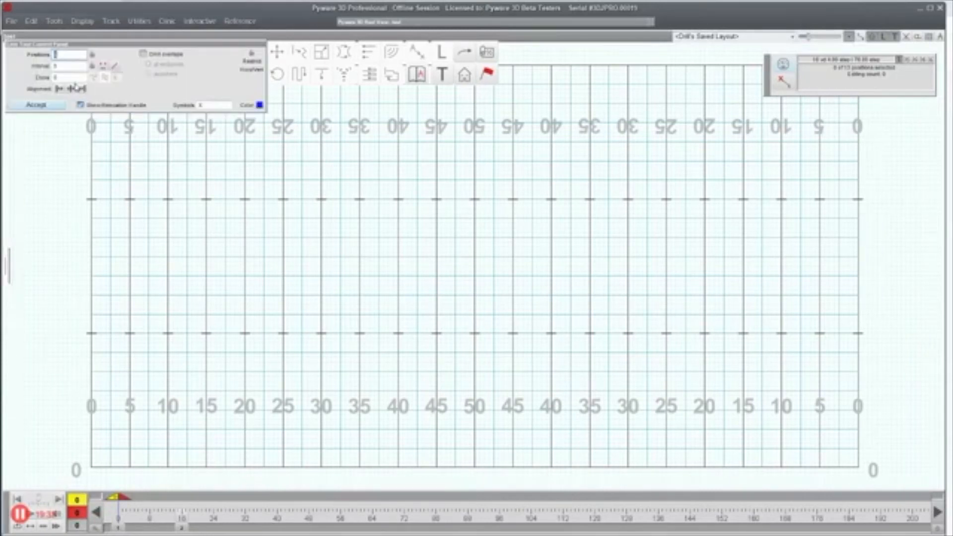
Step: Set the clone count to 3 and draw the dotted line from the 20 to the 35 yard line
left_click(65, 77)
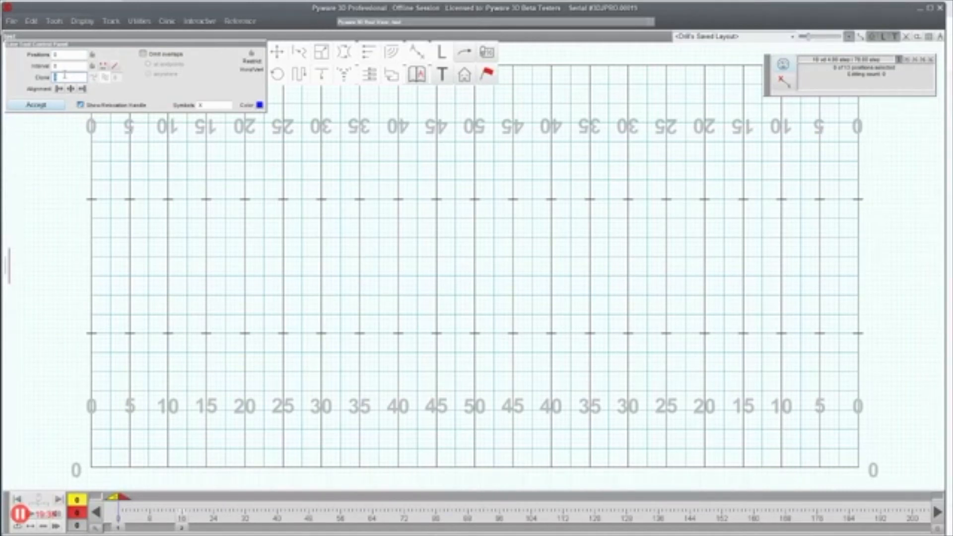
type("2")
key("BackSpace")
type("3")
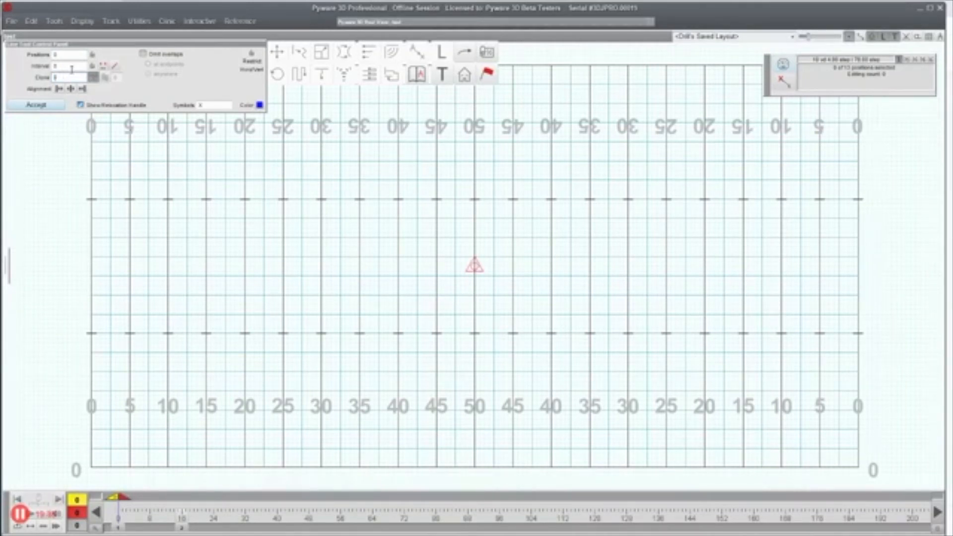
left_click(234, 261)
left_click_drag(235, 262, 245, 257)
left_click(366, 253)
left_click_drag(366, 253, 360, 257)
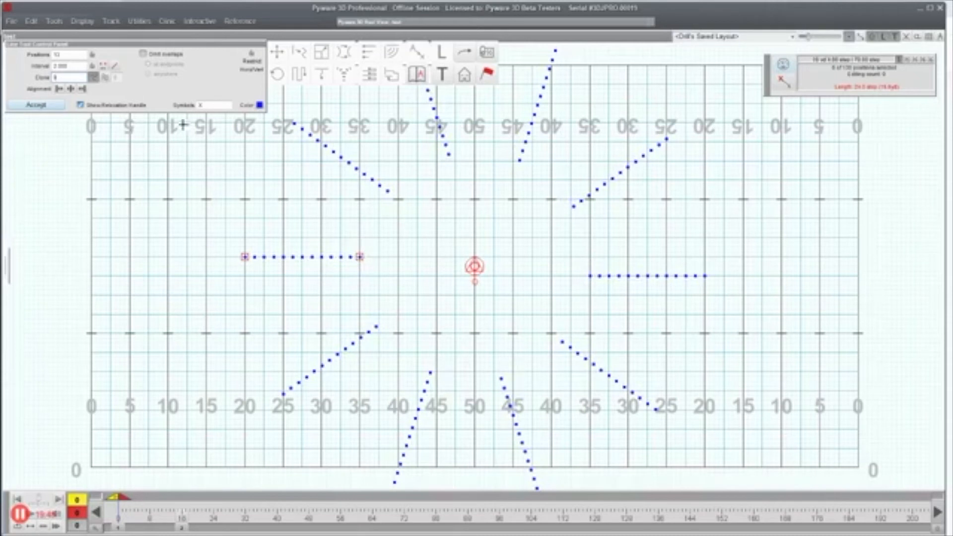
Step: Spread the clones into a block with row offset -1 and 10 positions, then slant it
left_click(107, 78)
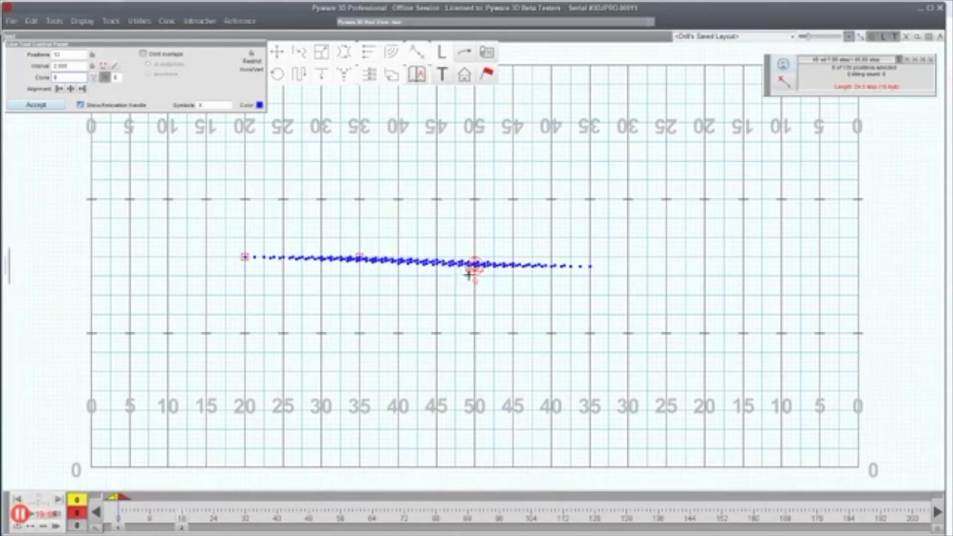
mouse_move(470, 270)
left_mouse_down()
mouse_move(389, 332)
mouse_move(250, 361)
mouse_move(245, 351)
left_mouse_up()
double_click(118, 78)
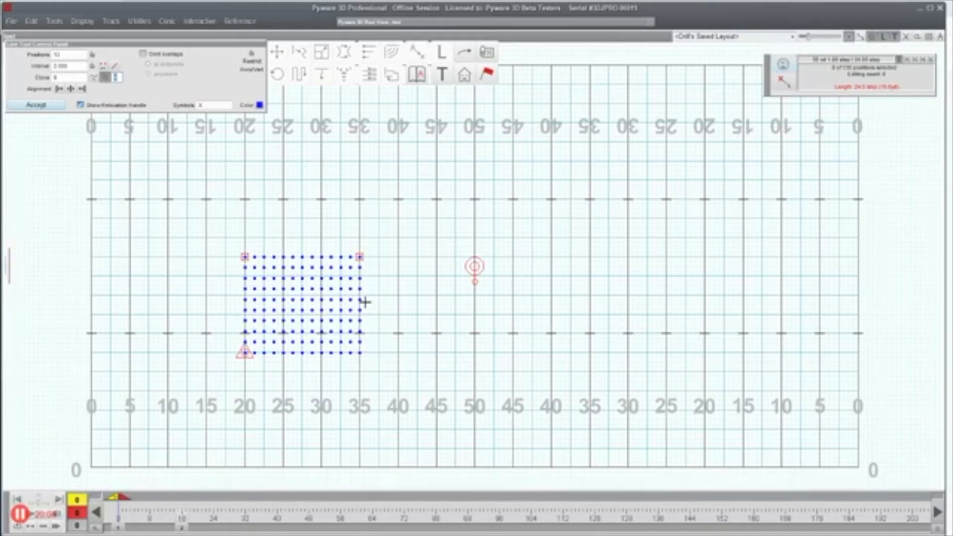
type("-1")
key("Return")
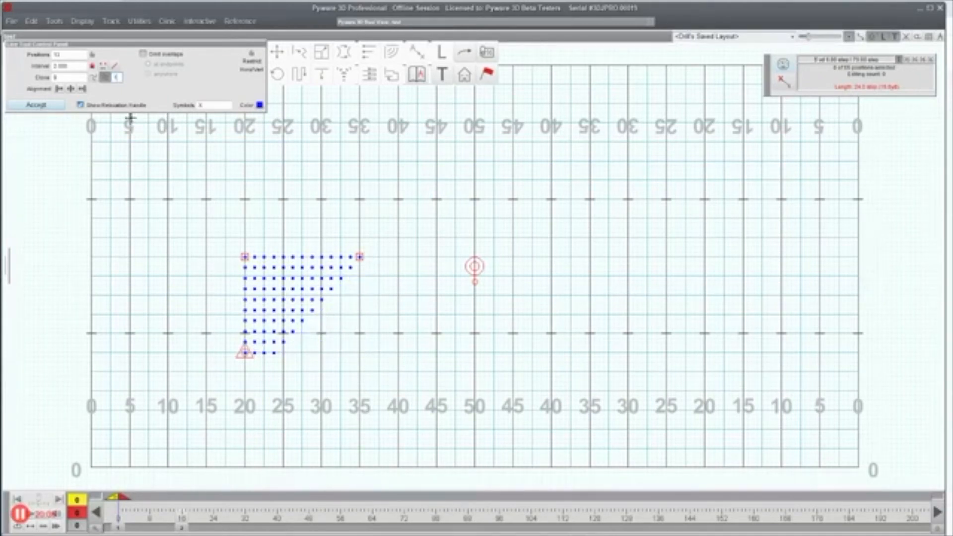
double_click(67, 53)
type("10")
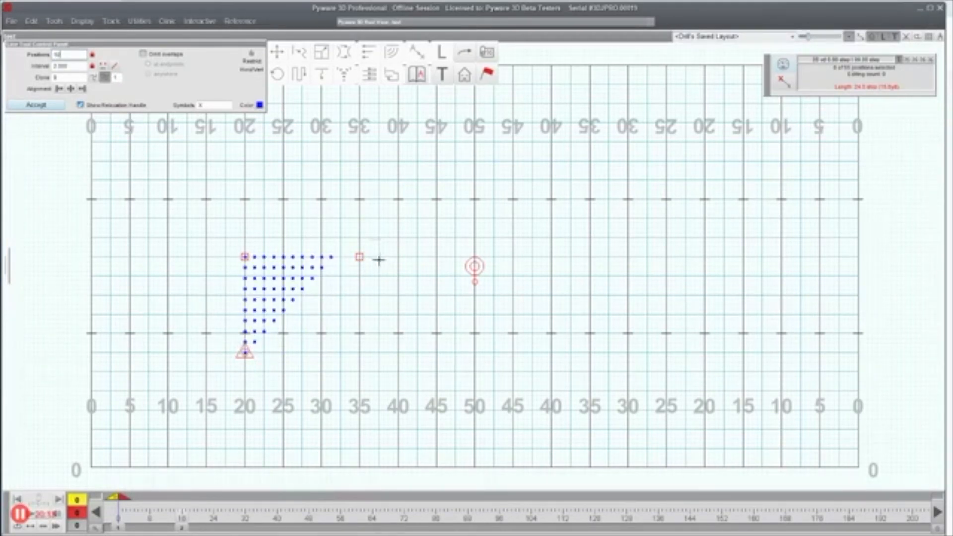
mouse_move(245, 352)
left_mouse_down()
mouse_move(332, 352)
mouse_move(245, 352)
left_mouse_up()
Step: Discard the wedge and draw a wavy curved line from the 20 to the 50, mirrored to the far 20
key("Escape")
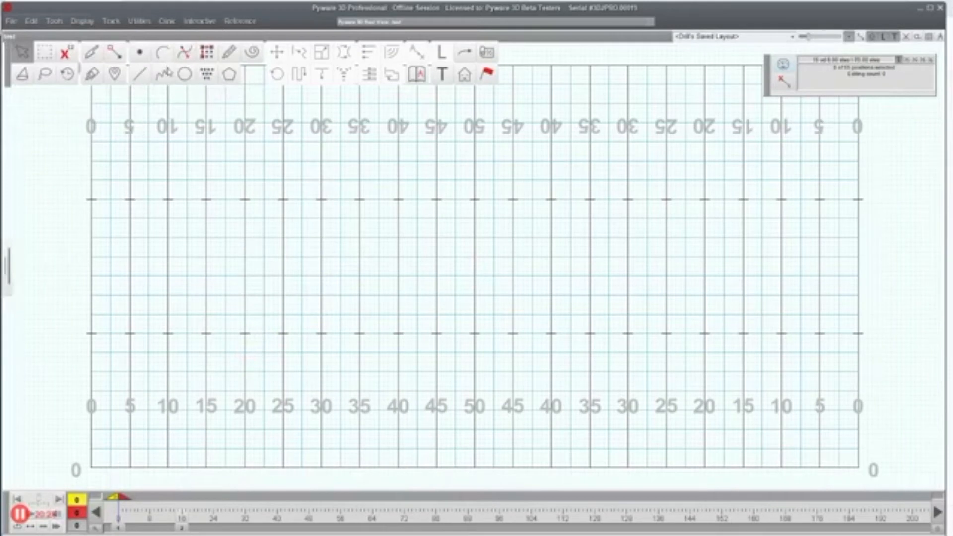
left_click(163, 75)
left_click(244, 237)
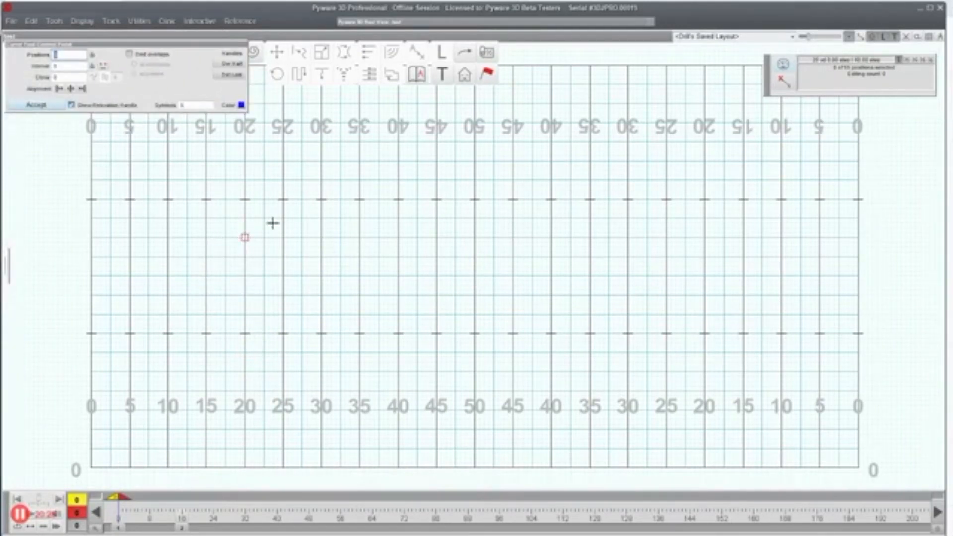
left_click(322, 219)
left_click(399, 238)
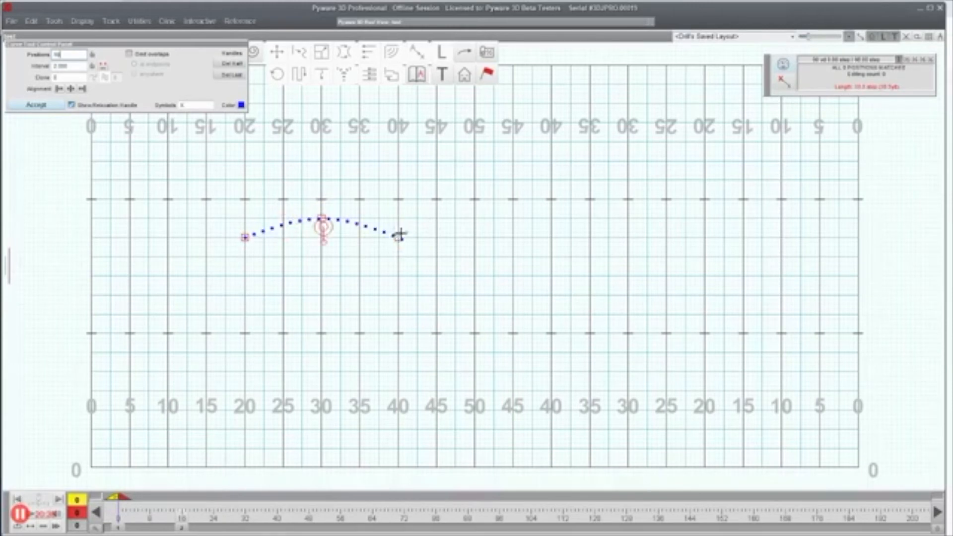
left_click(475, 219)
left_click(78, 76)
key("Return")
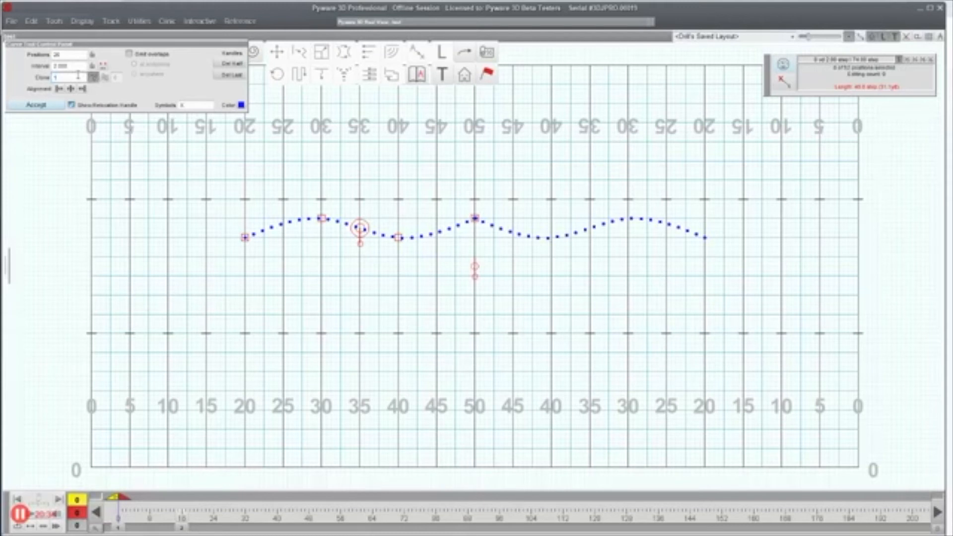
Step: Set the clone count to 9 and change the clone arrangement and row offset
key("BackSpace")
type("9")
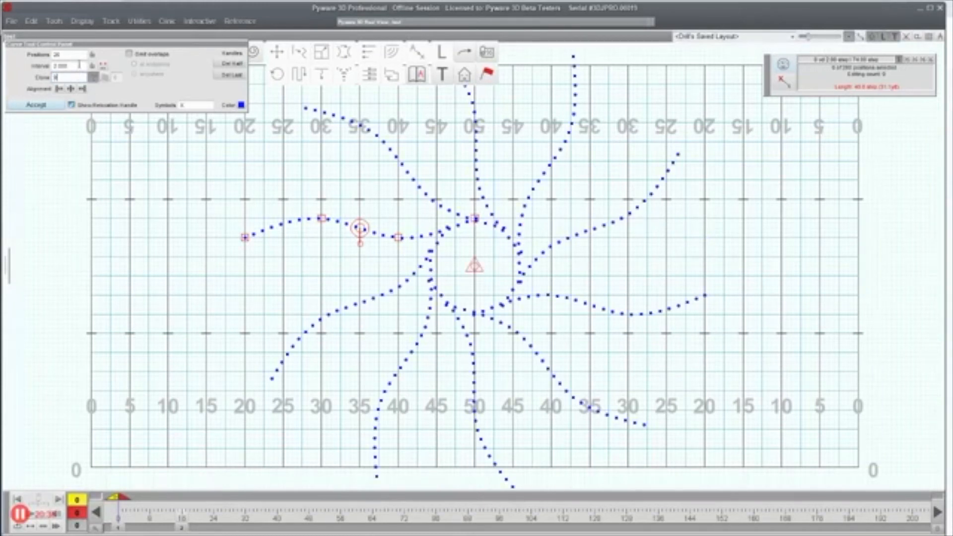
left_click(104, 78)
left_click(115, 80)
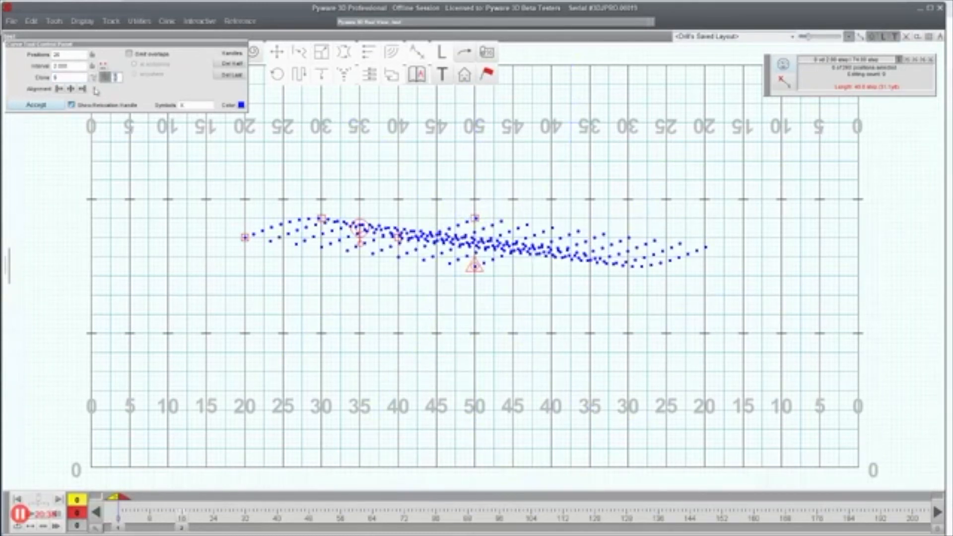
Step: Spread the cloned curves into a tapered wavy block with 20 positions and row offset 2
type("1")
left_click_drag(469, 269, 245, 352)
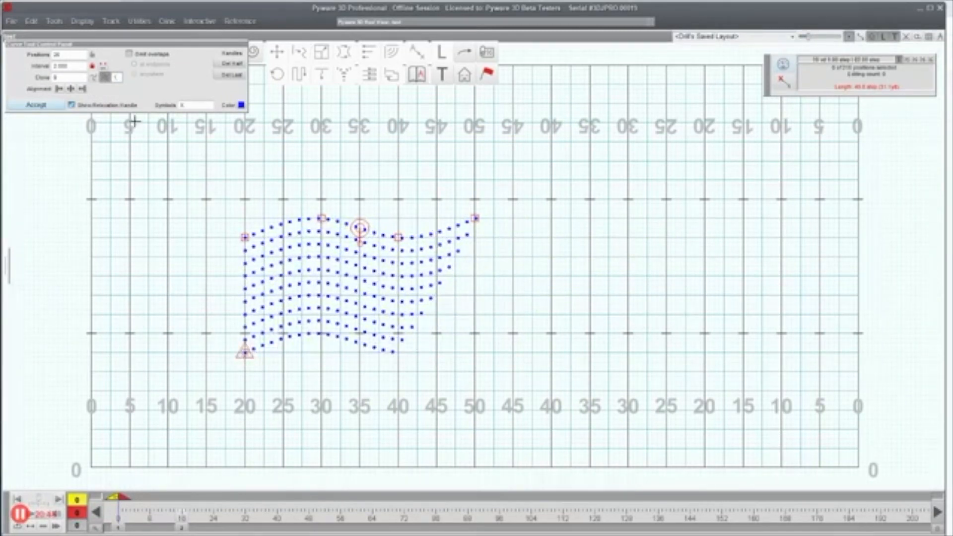
double_click(68, 55)
type("20")
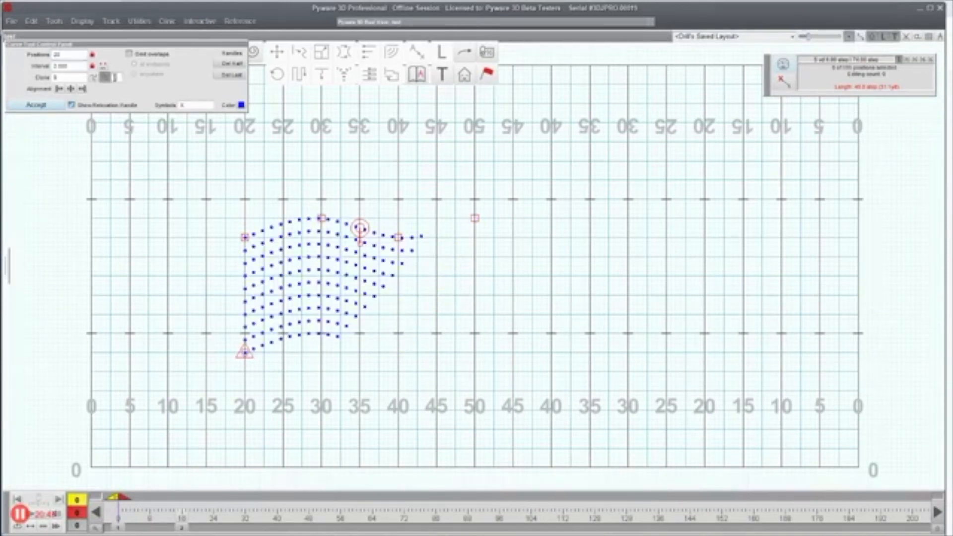
type("3")
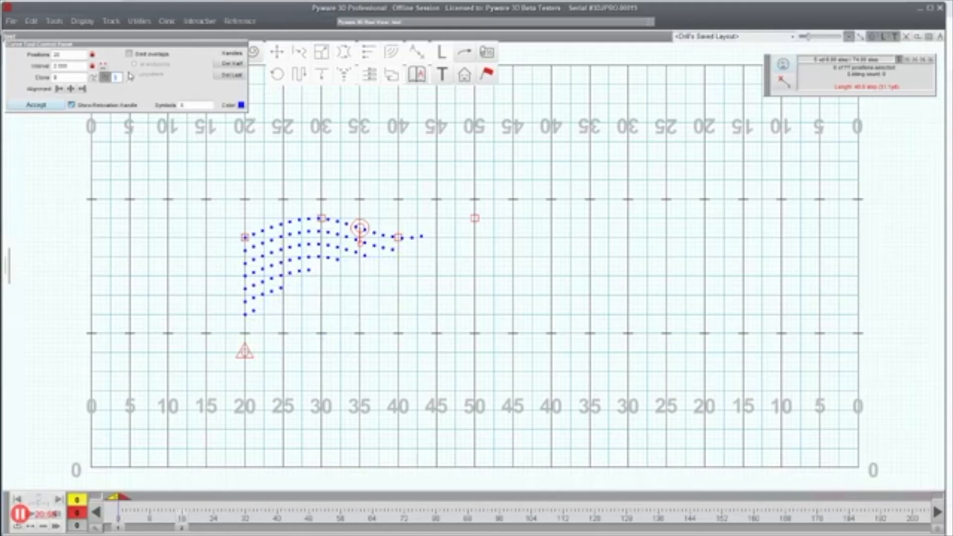
left_click_drag(120, 79, 109, 77)
type("2")
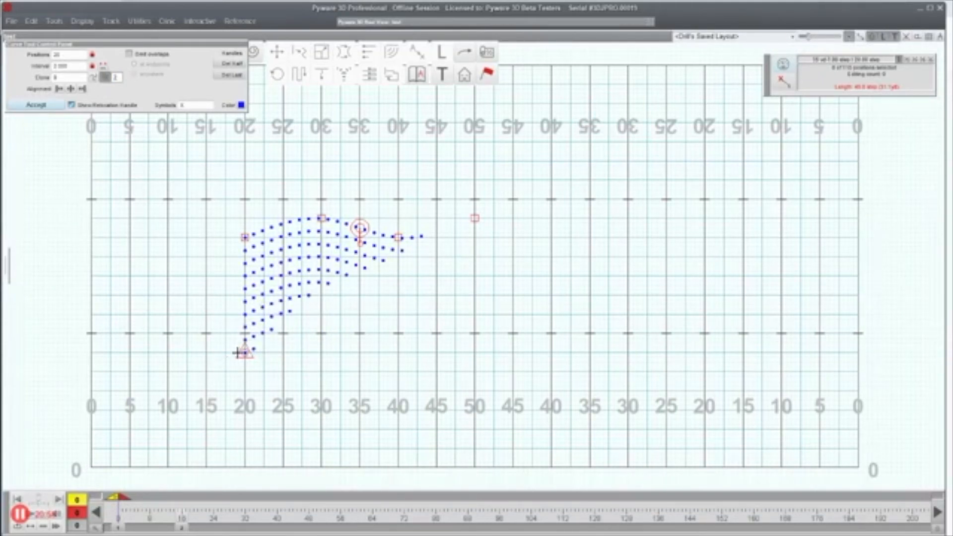
left_click_drag(245, 349, 245, 294)
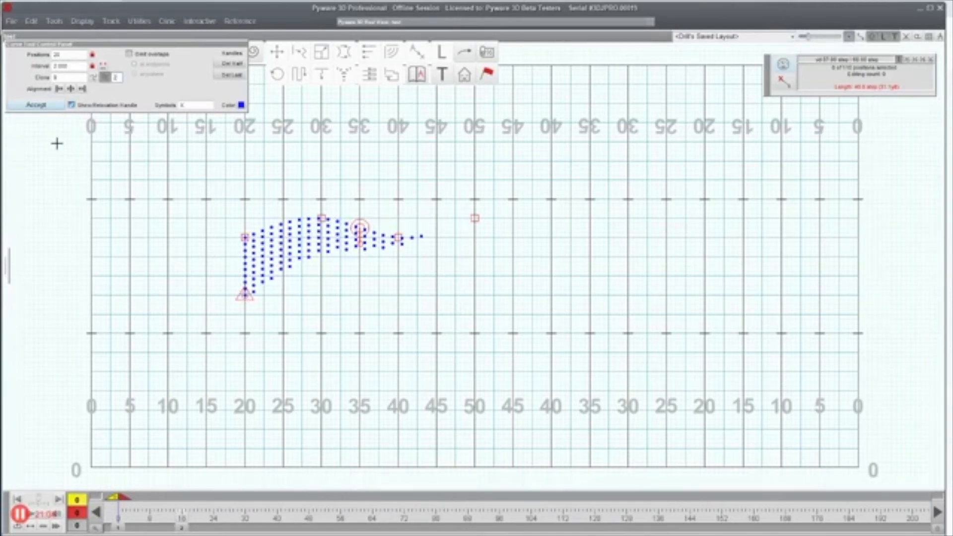
Step: Accept the formation, then select all its performers and delete them permanently
left_click(31, 106)
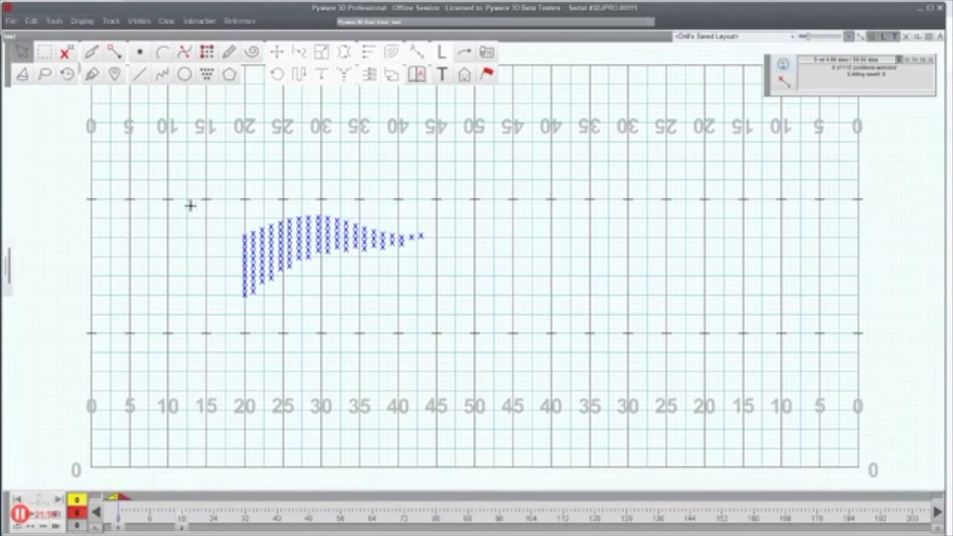
left_click_drag(206, 204, 482, 309)
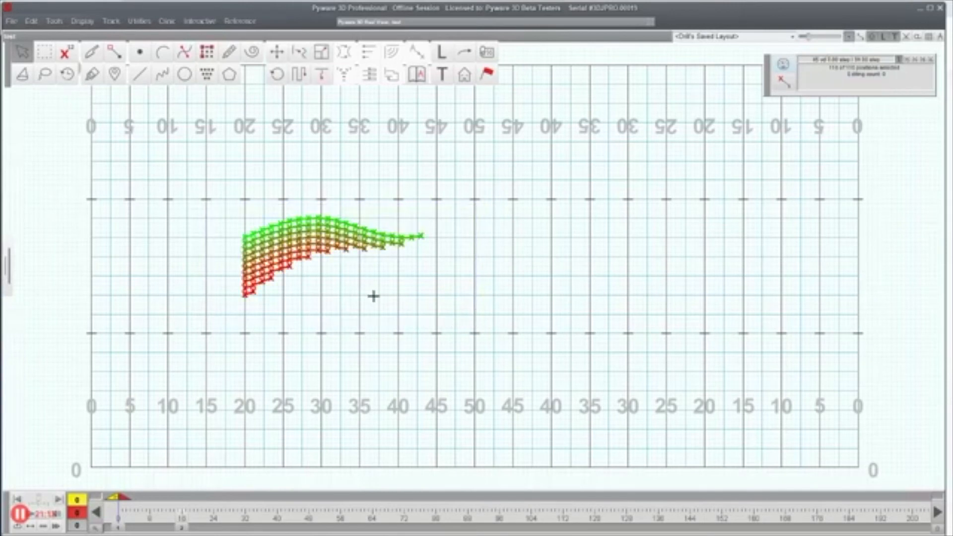
key("Delete")
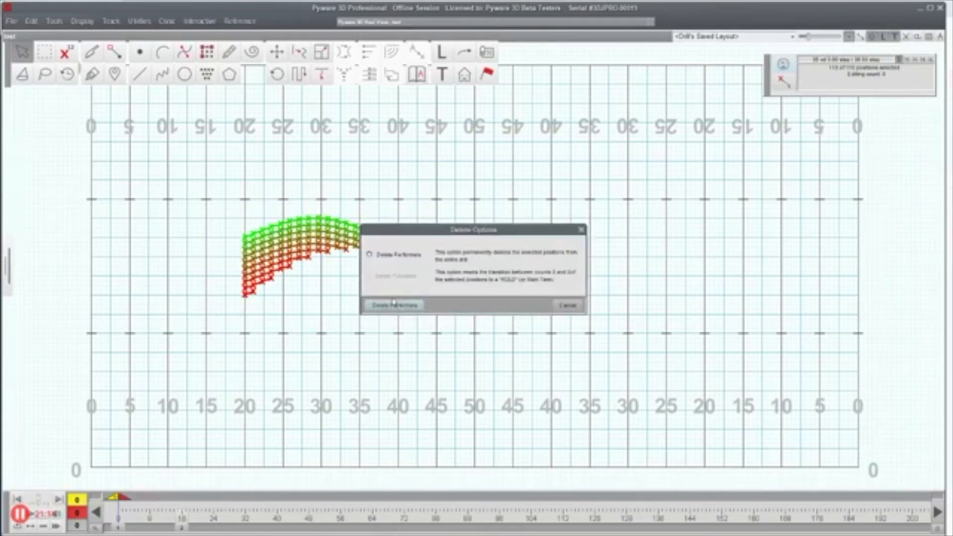
left_click(398, 305)
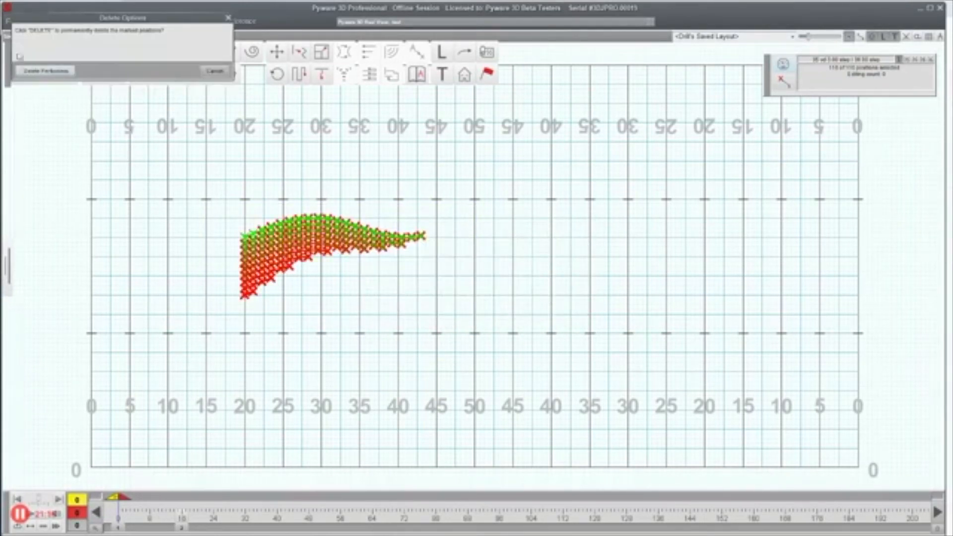
left_click(22, 71)
left_click(11, 20)
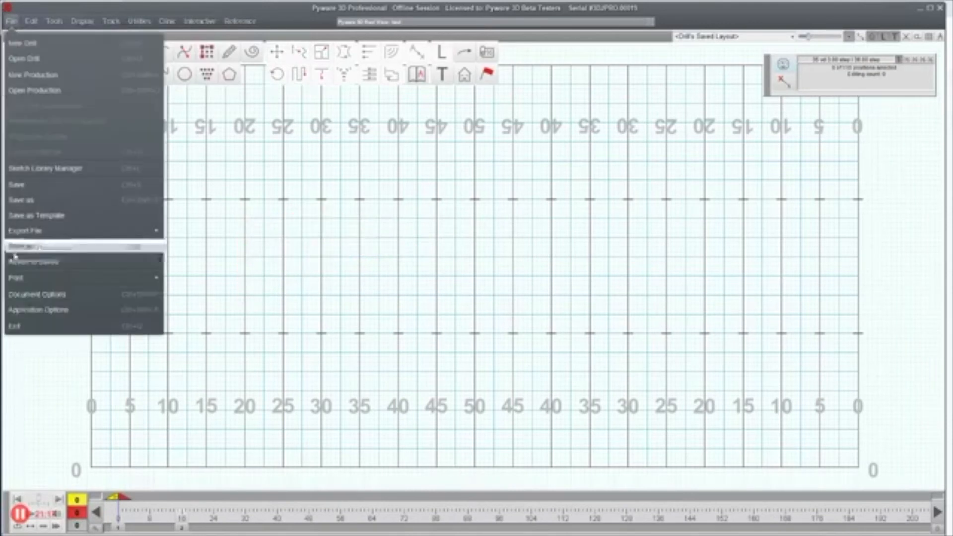
Step: Enable Show Title on Count Track in Application Options and slide out the Production Sheet
left_click(33, 310)
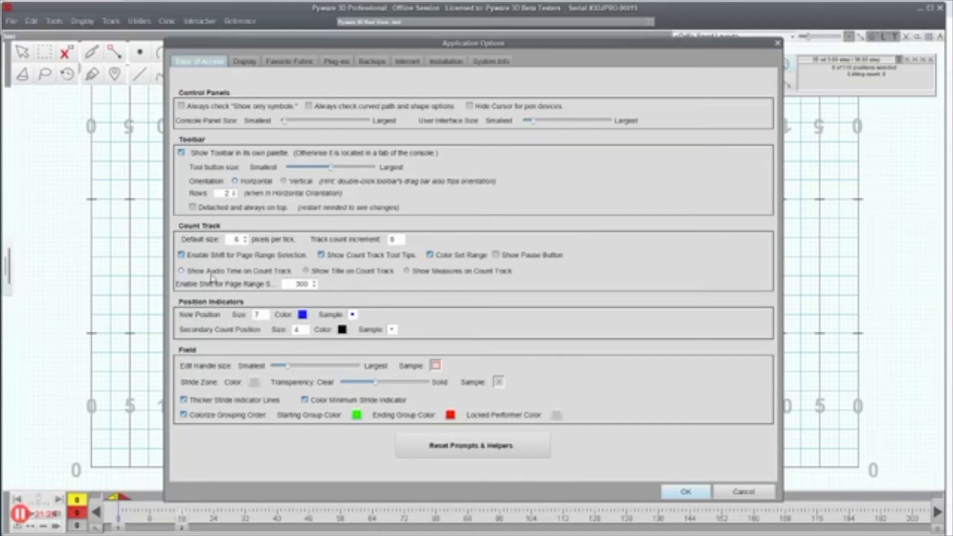
left_click(357, 276)
left_click(685, 492)
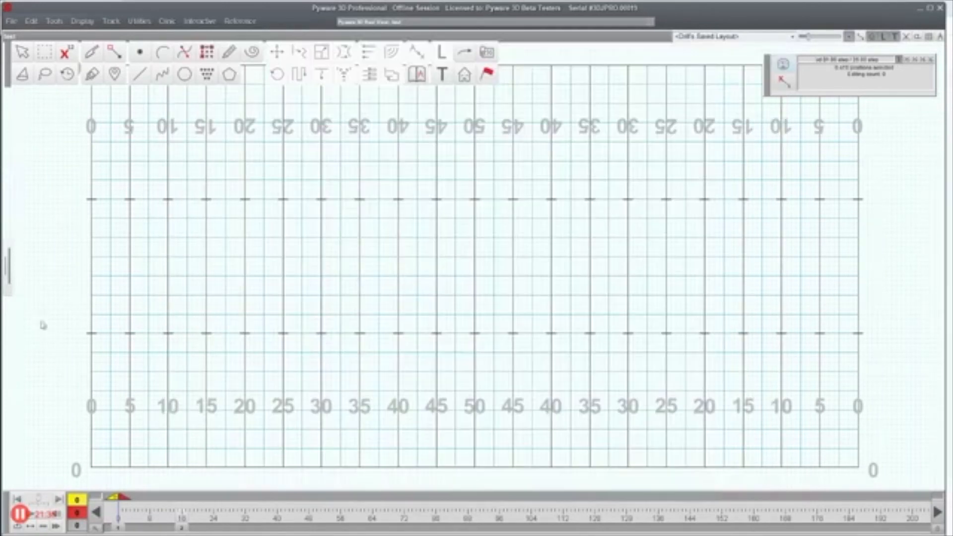
mouse_move(6, 261)
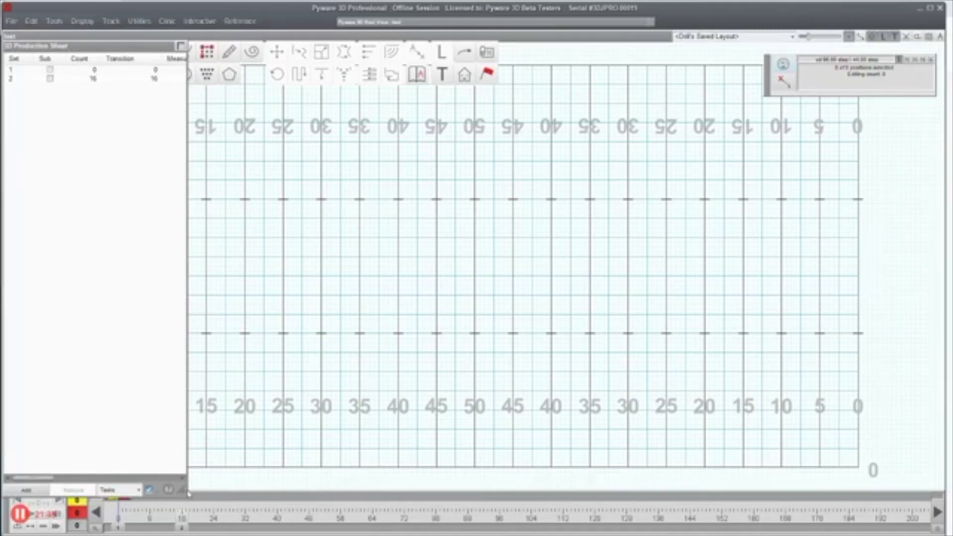
Step: Widen the production sheet and title set 1 as A and set 2 as B
left_click_drag(188, 486, 343, 486)
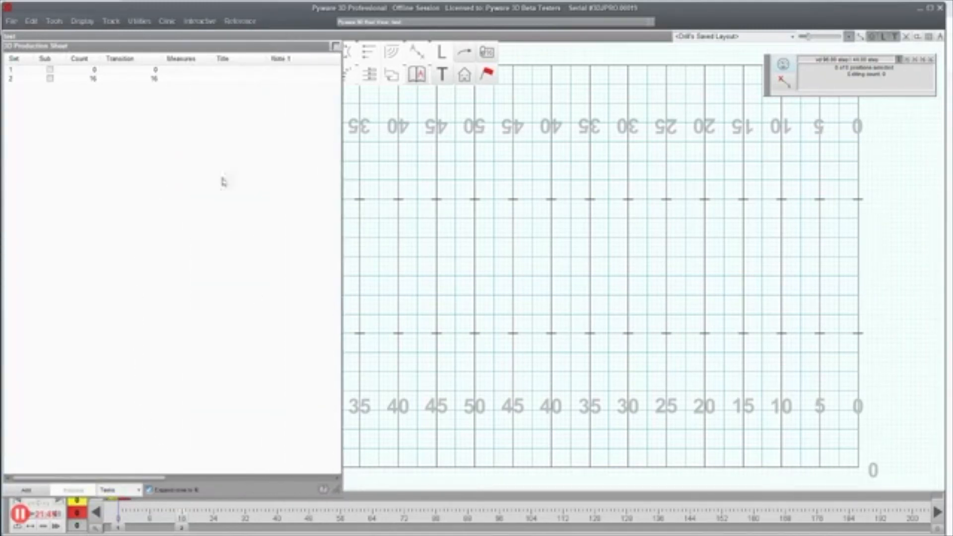
left_click(228, 74)
left_click(227, 71)
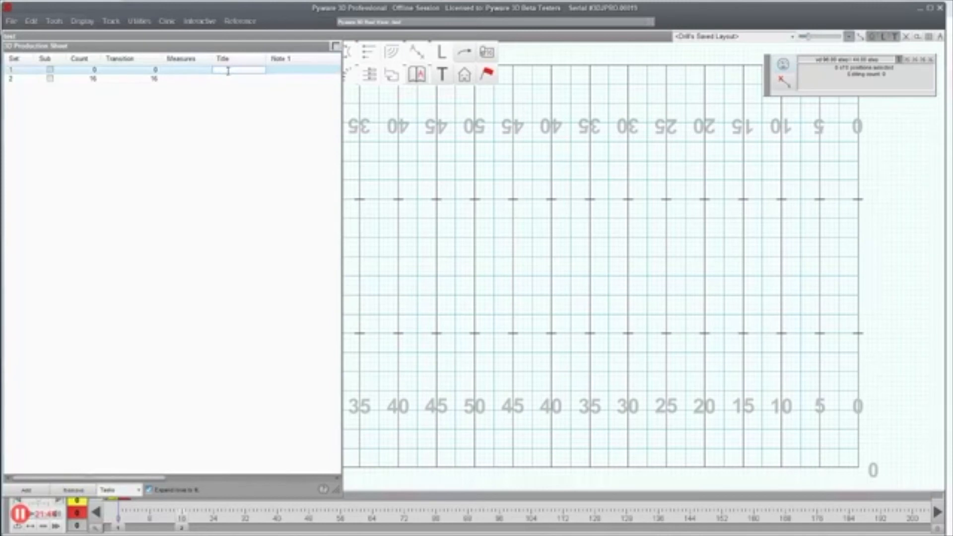
type("A")
left_click(226, 82)
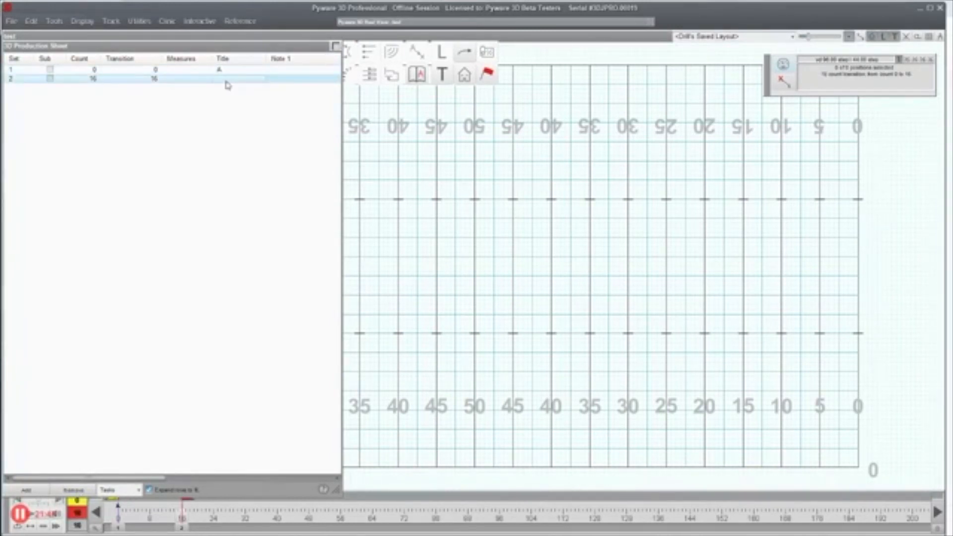
left_click(227, 82)
left_click(235, 71)
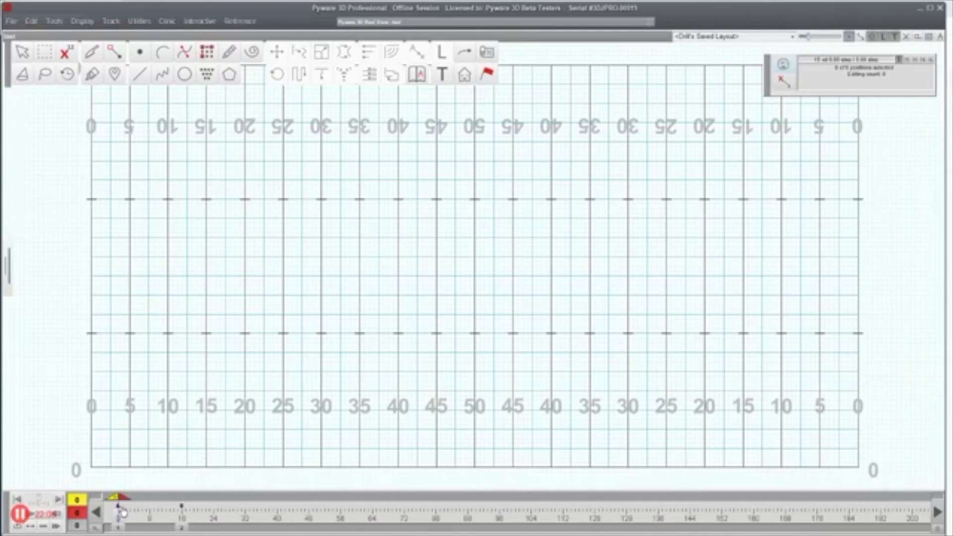
Step: Jump to set 2 at count 16 and check the Document Options
left_click(183, 530)
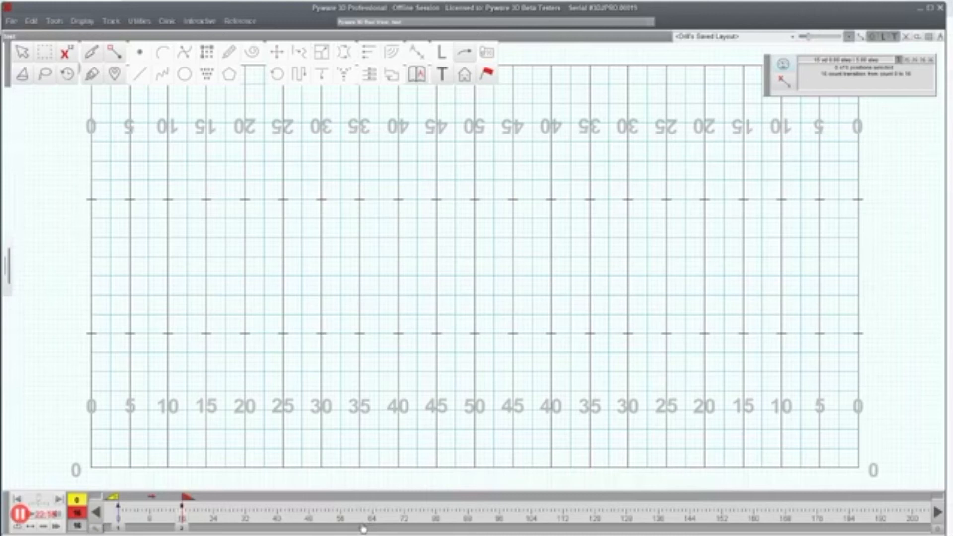
left_click(11, 21)
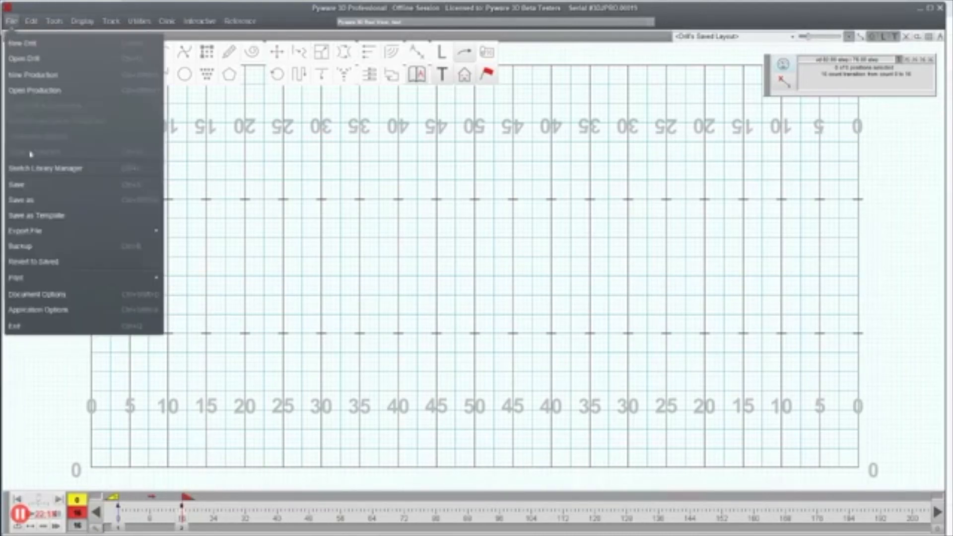
left_click(42, 294)
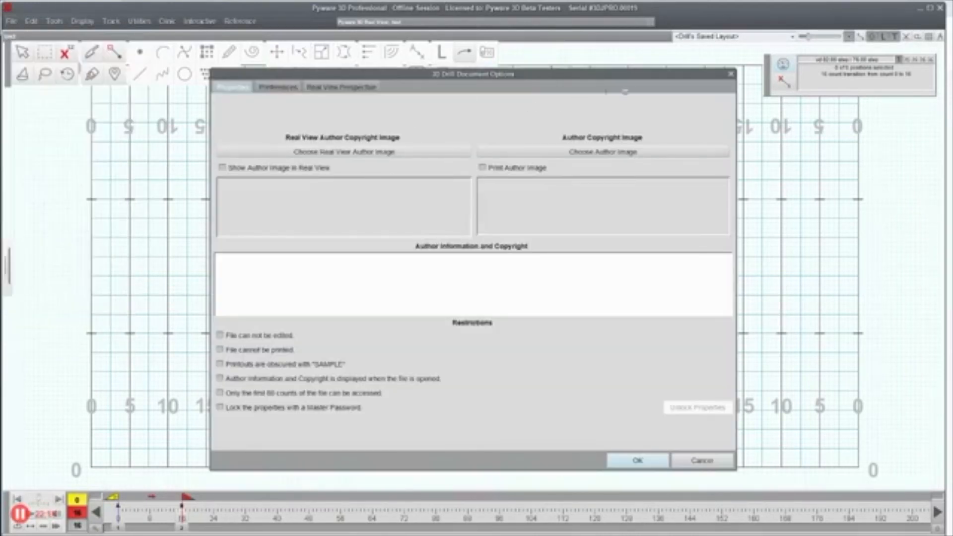
left_click(731, 74)
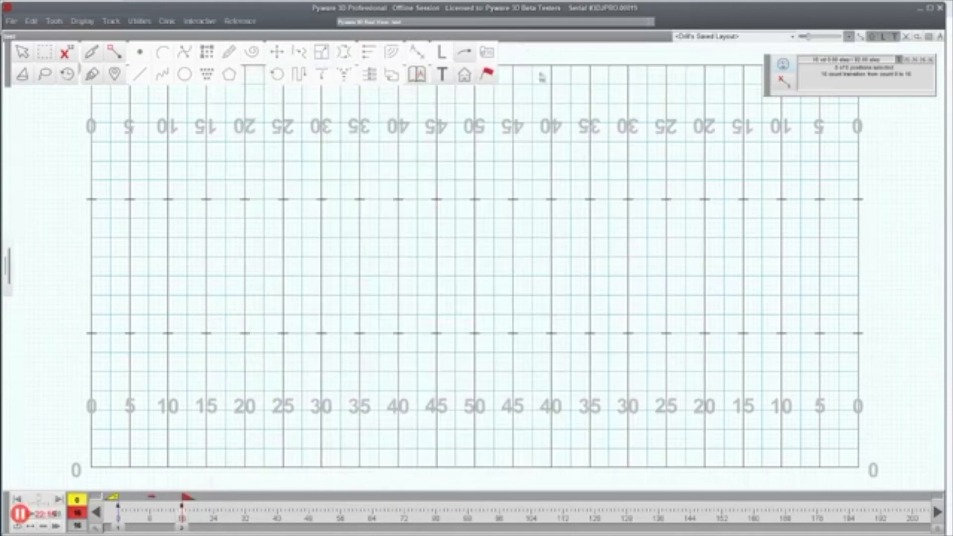
Step: Reopen the Application Options and confirm them with OK
left_click(12, 20)
left_click(31, 310)
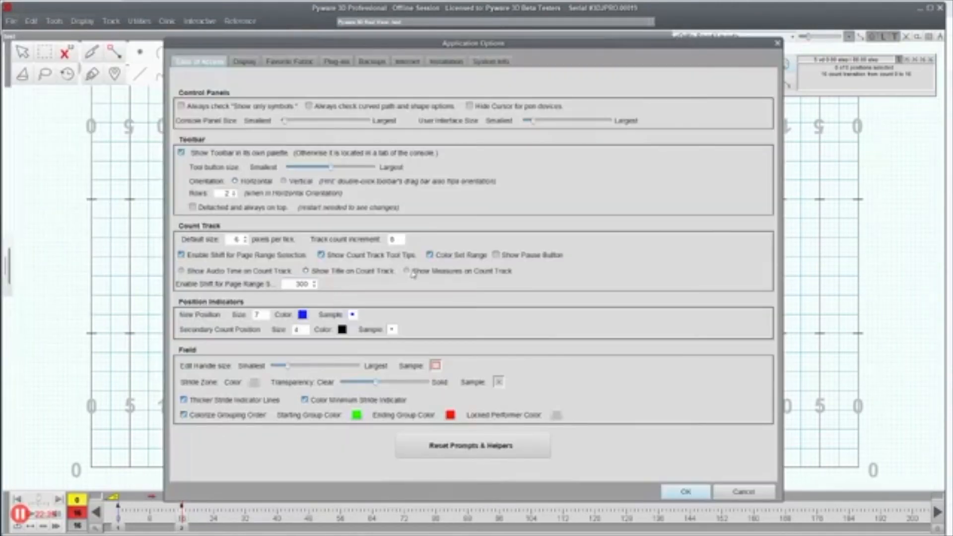
left_click(670, 493)
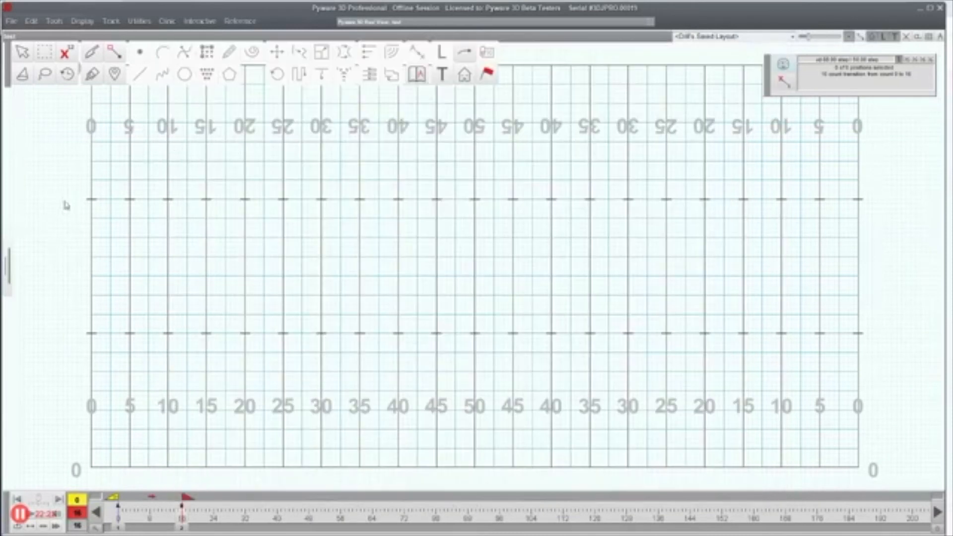
left_click(7, 268)
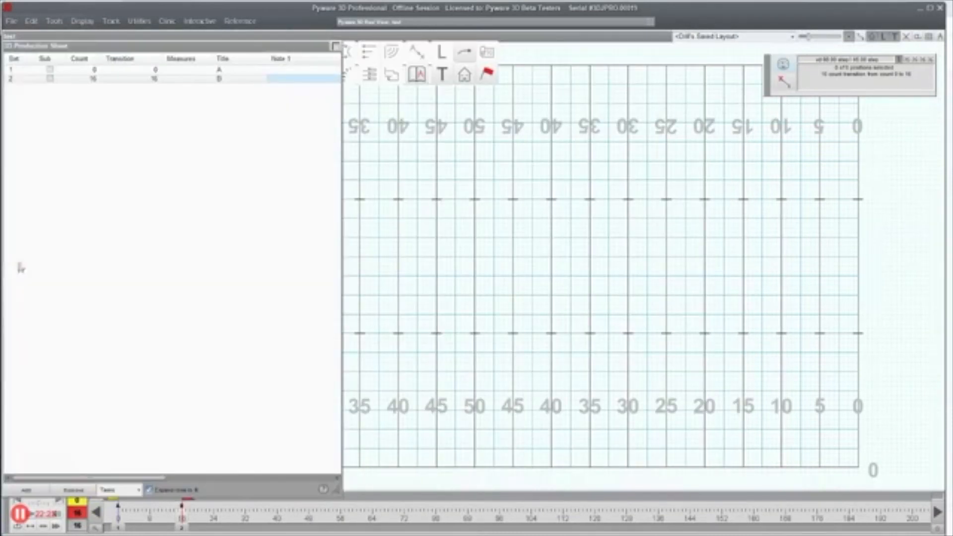
Step: Enter measures 0 for set 1 and 1-4 for set 2, then jump to count 16
left_click(204, 70)
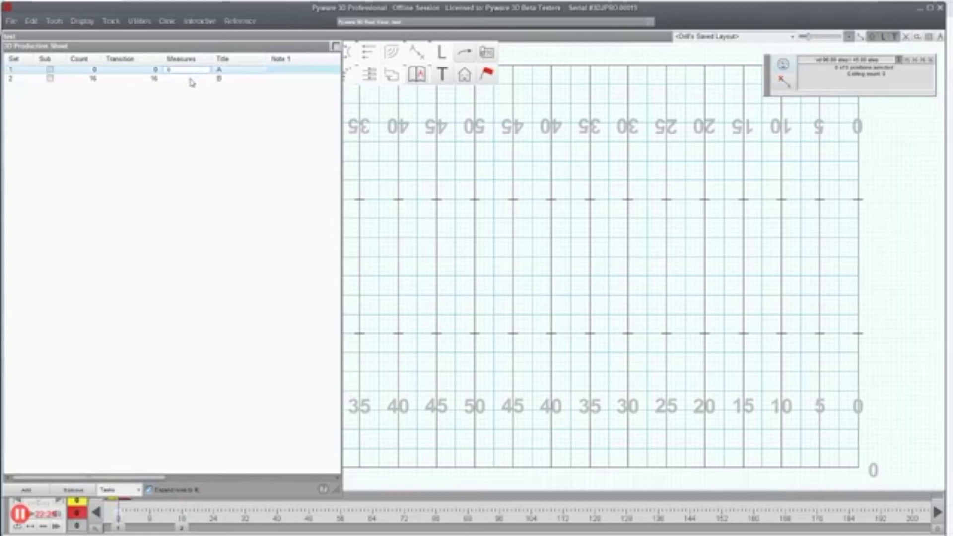
left_click(193, 79)
left_click(184, 77)
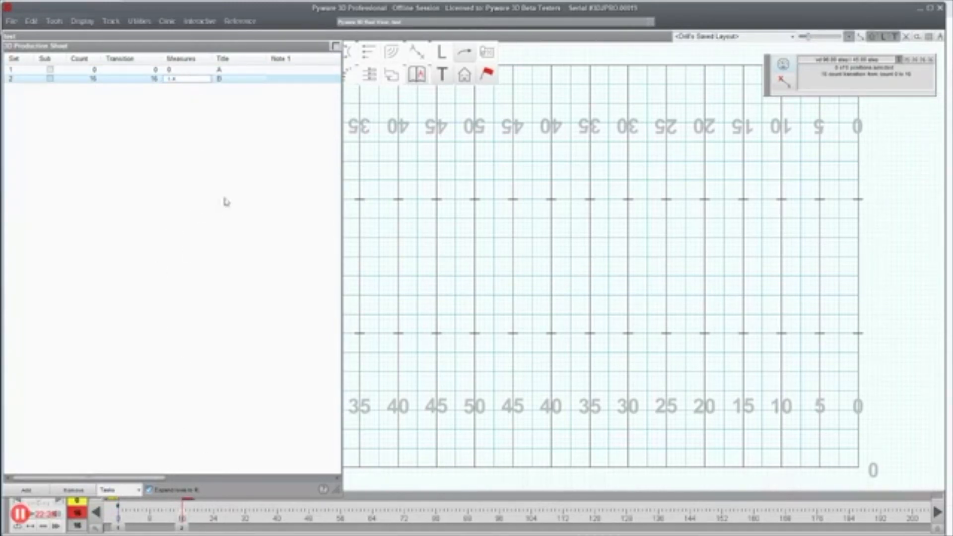
left_click(244, 72)
left_click(386, 295)
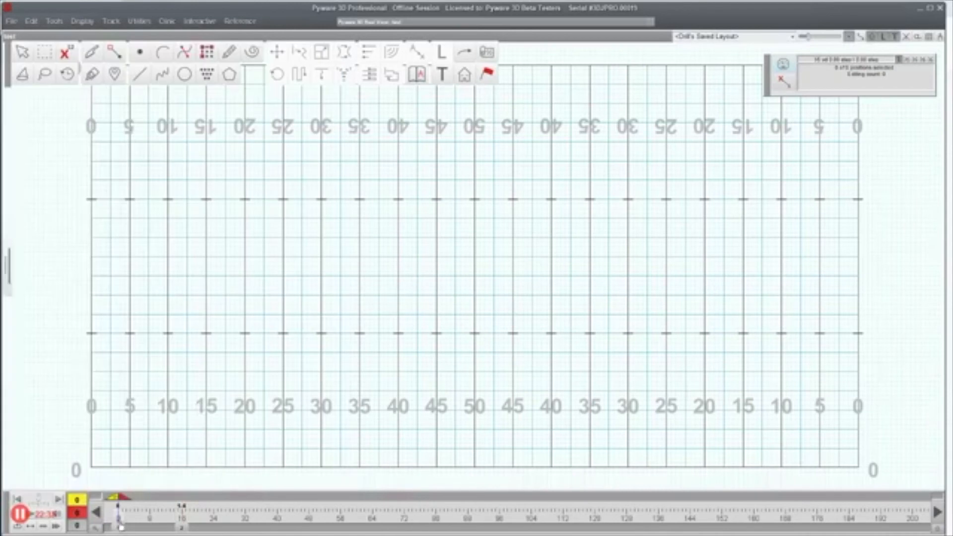
left_click(182, 528)
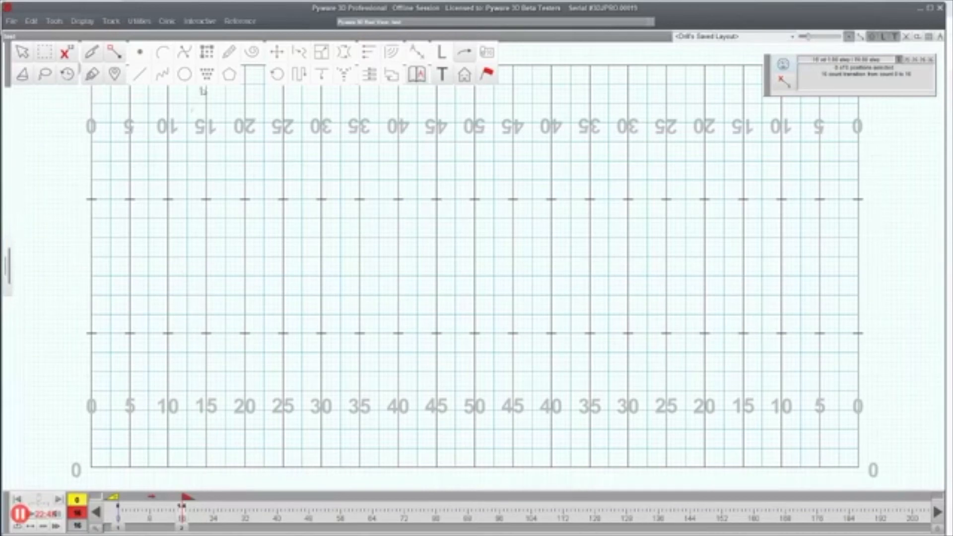
left_click(212, 22)
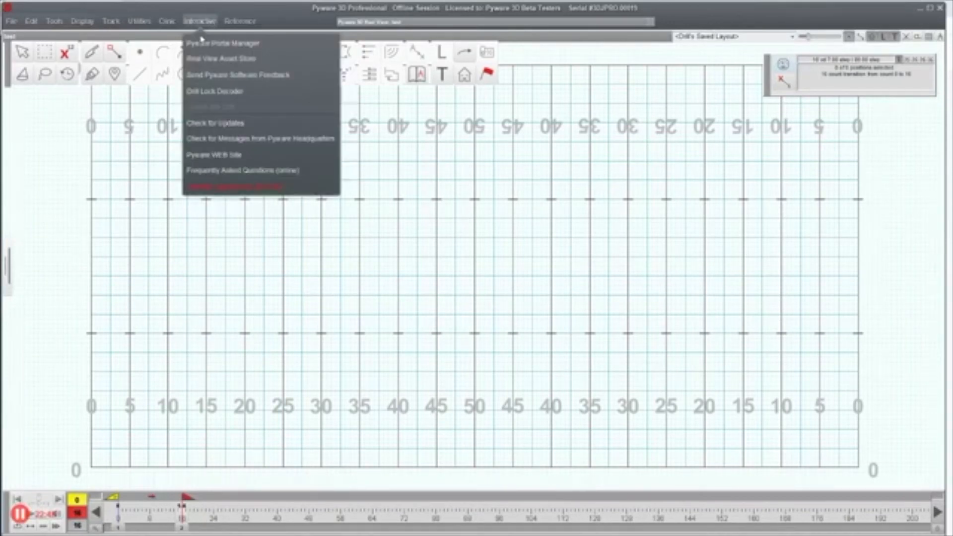
Step: In the Real View Asset Store, preview and download Taiko Drum Large, then close the store
left_click(223, 59)
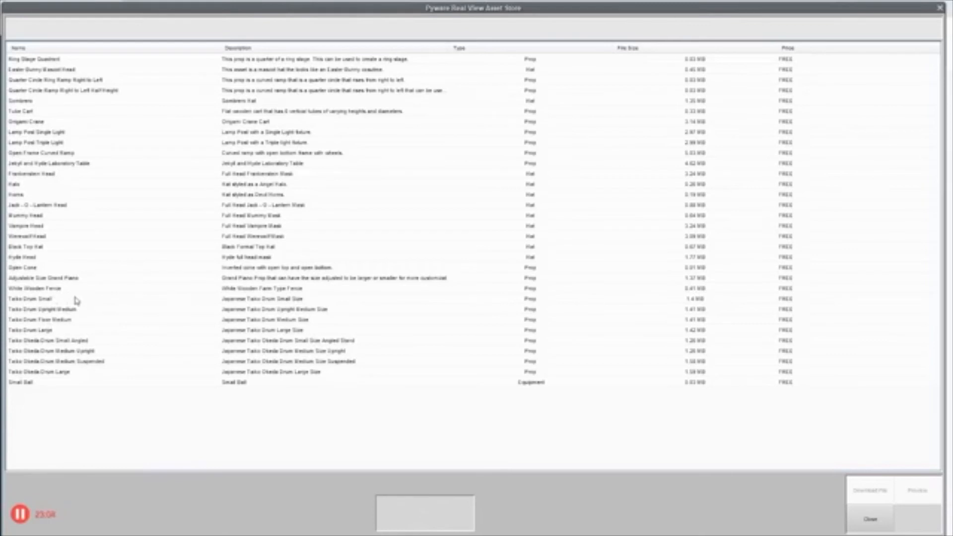
left_click(72, 331)
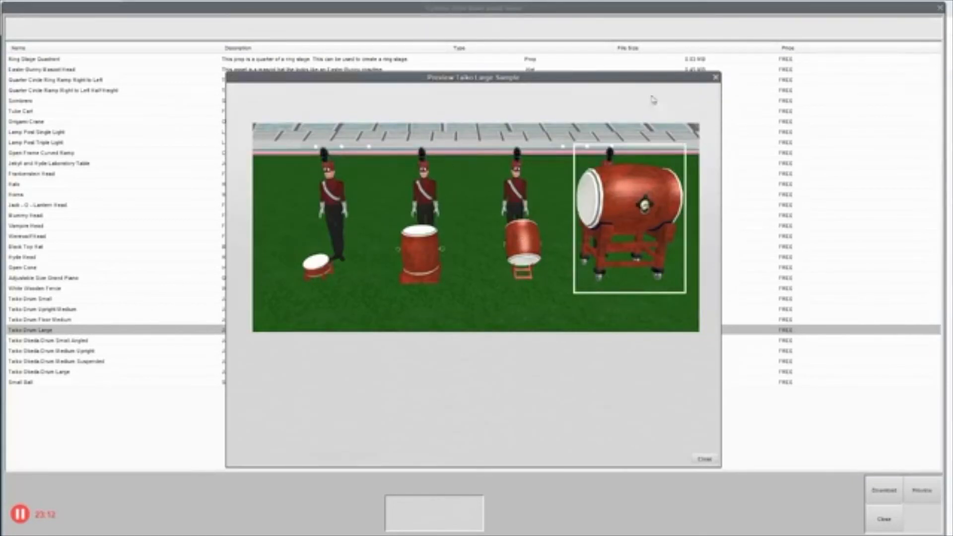
left_click(715, 78)
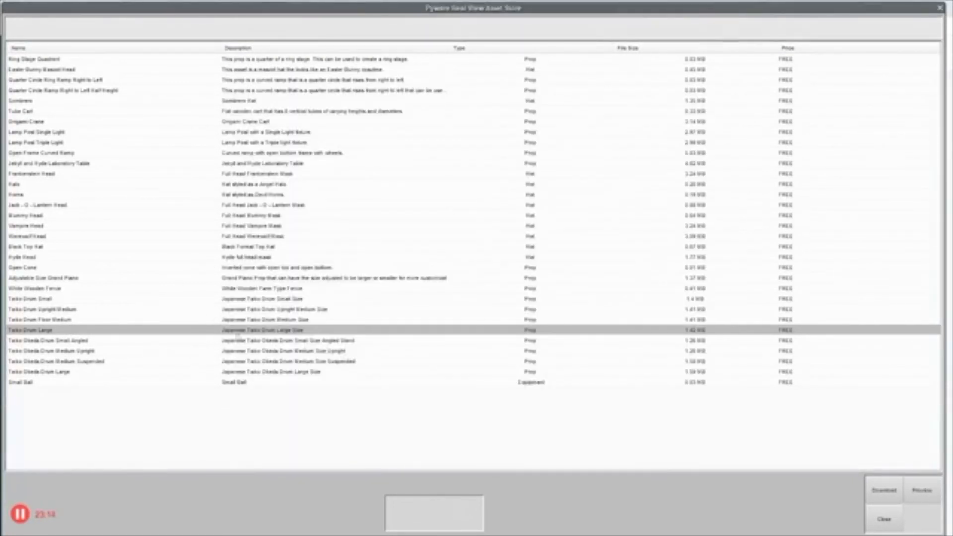
left_click(885, 493)
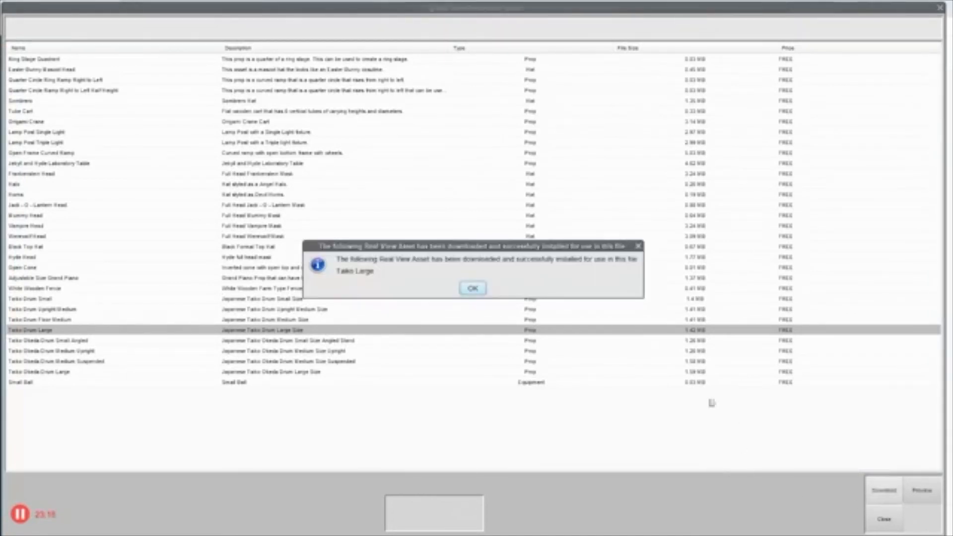
left_click(473, 288)
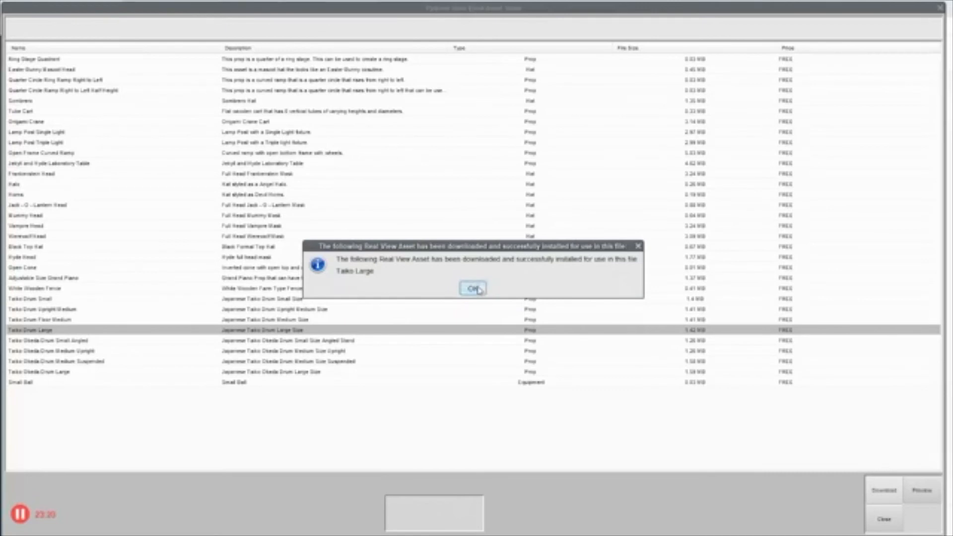
left_click(885, 520)
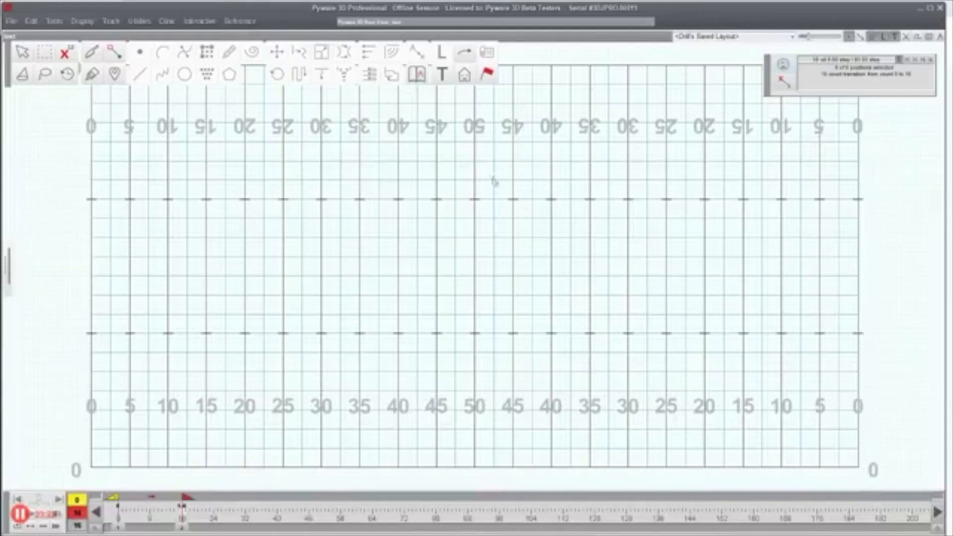
Step: At count 0, place and accept a single performer on the 50-yard line, then select it
left_click(120, 507)
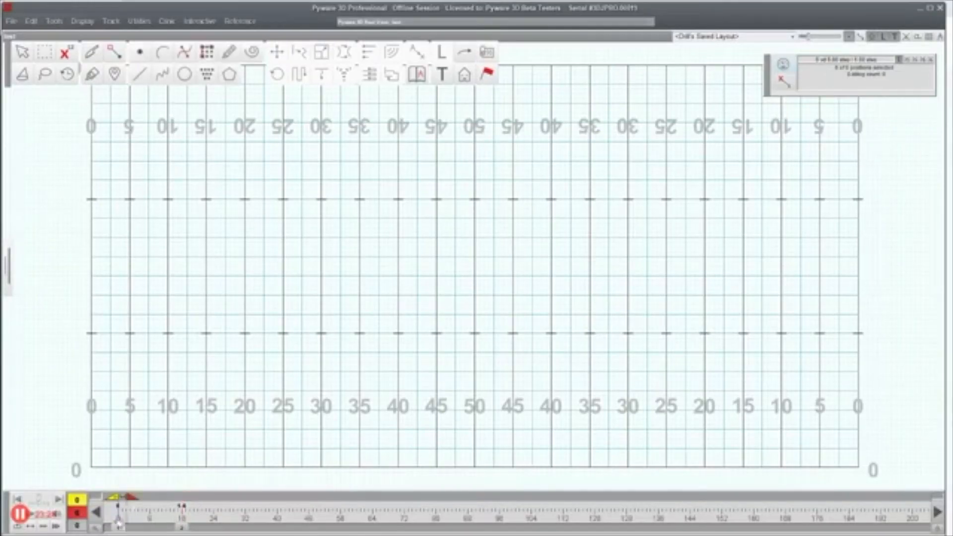
left_click(140, 52)
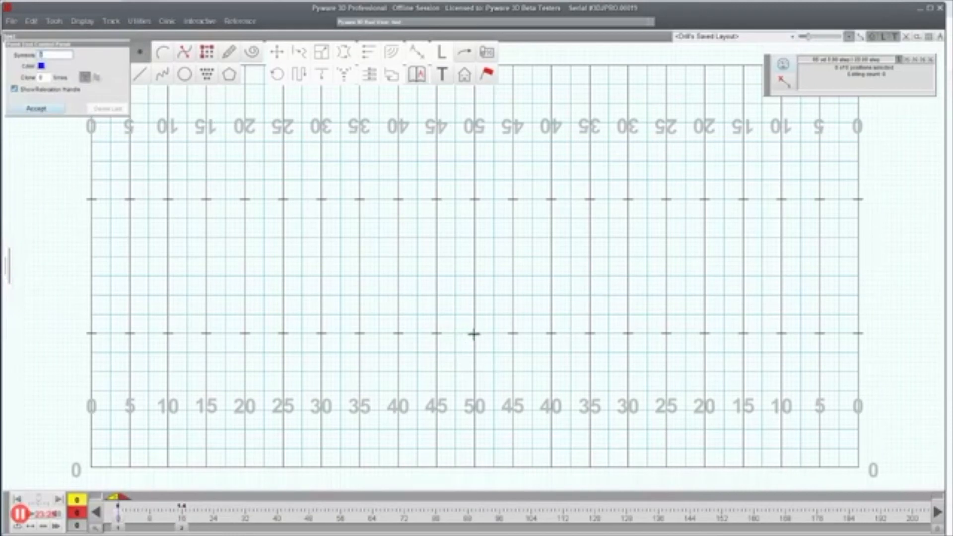
left_click(475, 333)
left_click(36, 108)
left_click_drag(444, 300, 504, 358)
Step: Give the performer the Taiko Drum Large custom prop and zoom in on it in 3D
left_click(487, 74)
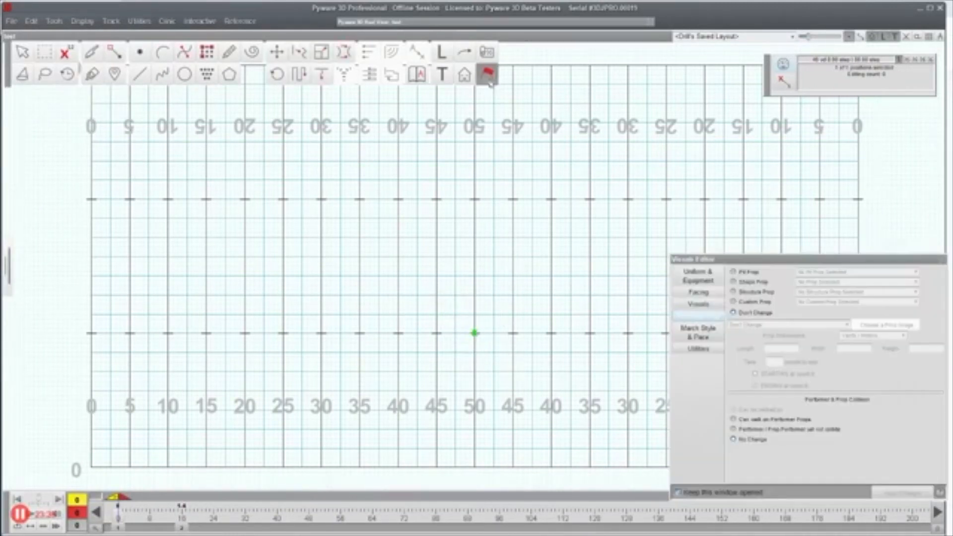
left_click(758, 302)
left_click(834, 301)
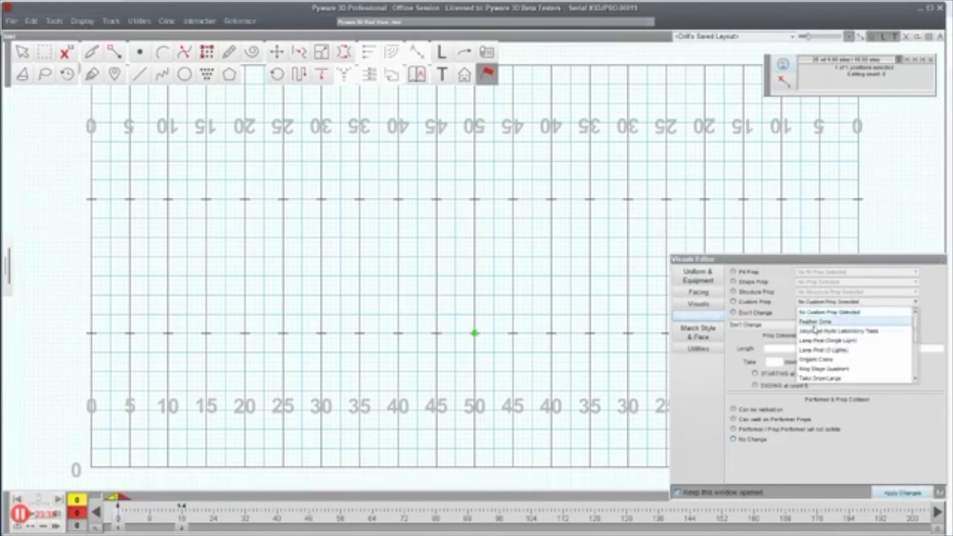
left_click(834, 379)
left_click(896, 493)
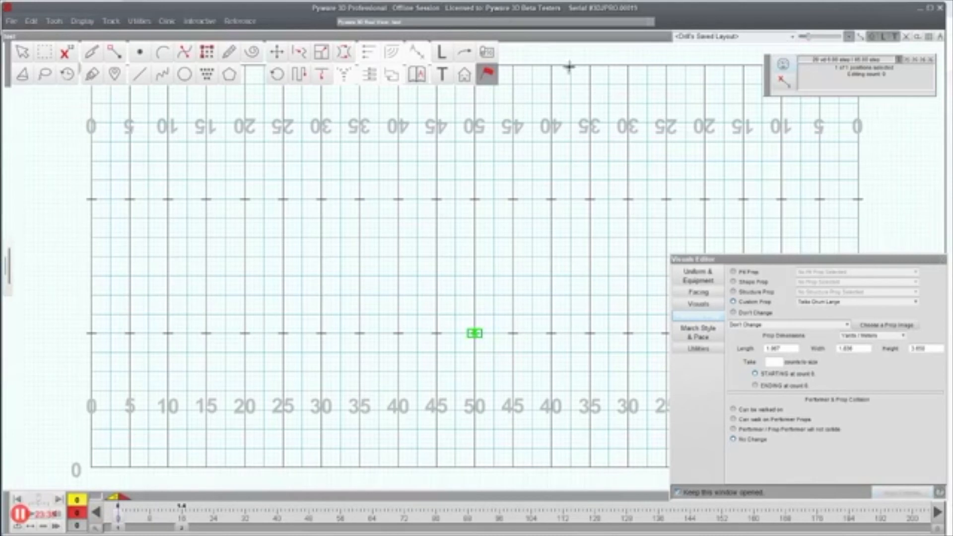
double_click(504, 22)
scroll(454, 170, "up", 6)
scroll(484, 155, "up", 5)
scroll(485, 154, "up", 5)
scroll(485, 154, "up", 5)
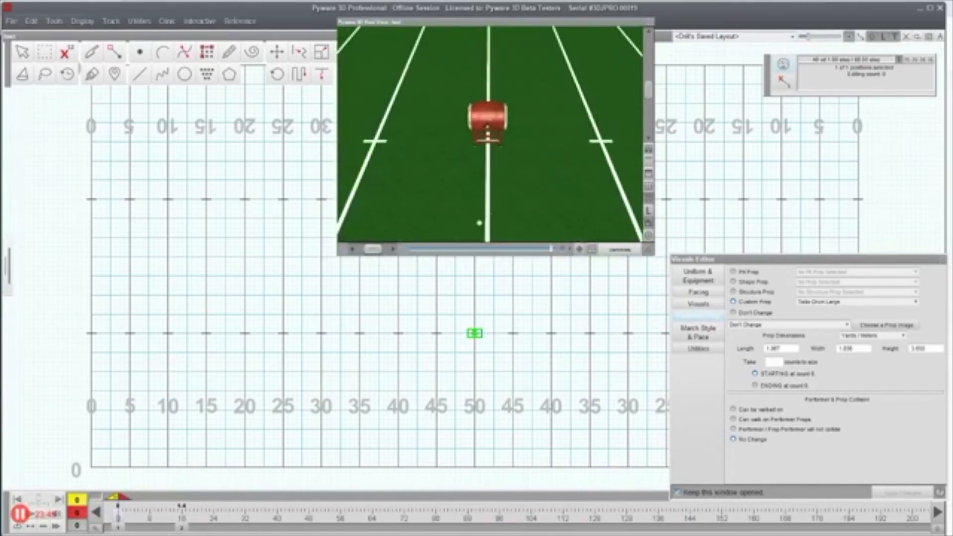
Step: Orbit and collapse the 3D view, then delete the drum performer at the 50
mouse_move(412, 161)
left_mouse_down()
mouse_move(556, 124)
mouse_move(628, 125)
mouse_move(407, 138)
mouse_move(450, 149)
mouse_move(437, 160)
mouse_move(407, 152)
left_mouse_up()
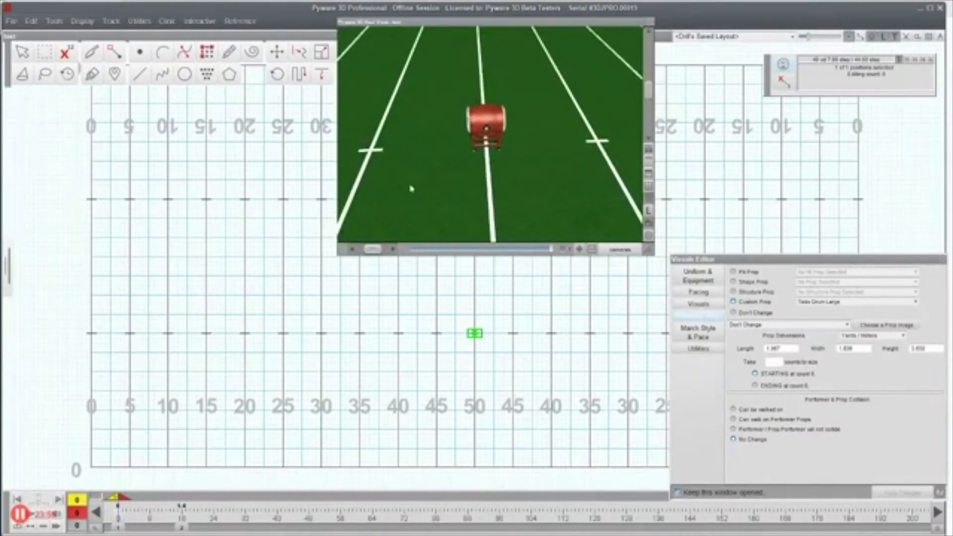
left_click_drag(463, 23, 577, 25)
double_click(634, 26)
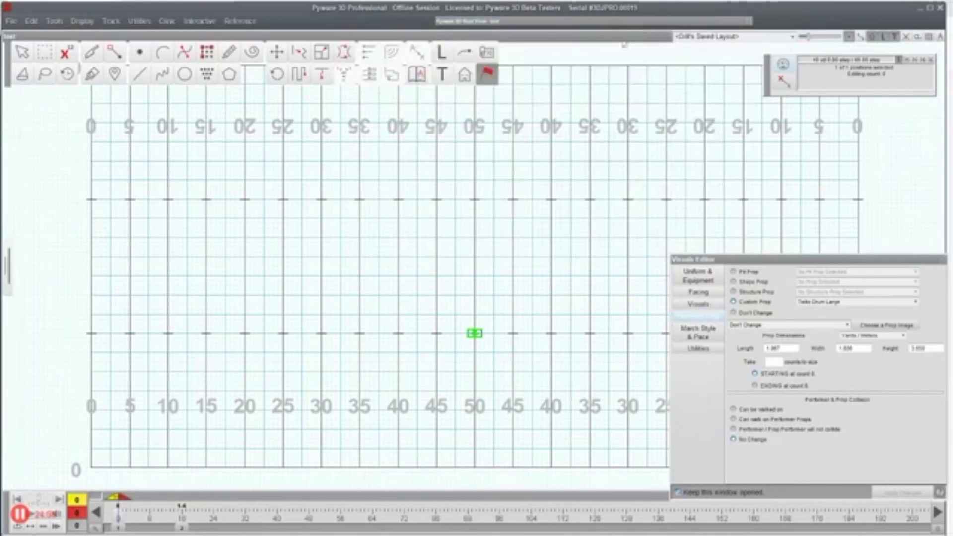
left_click(575, 415)
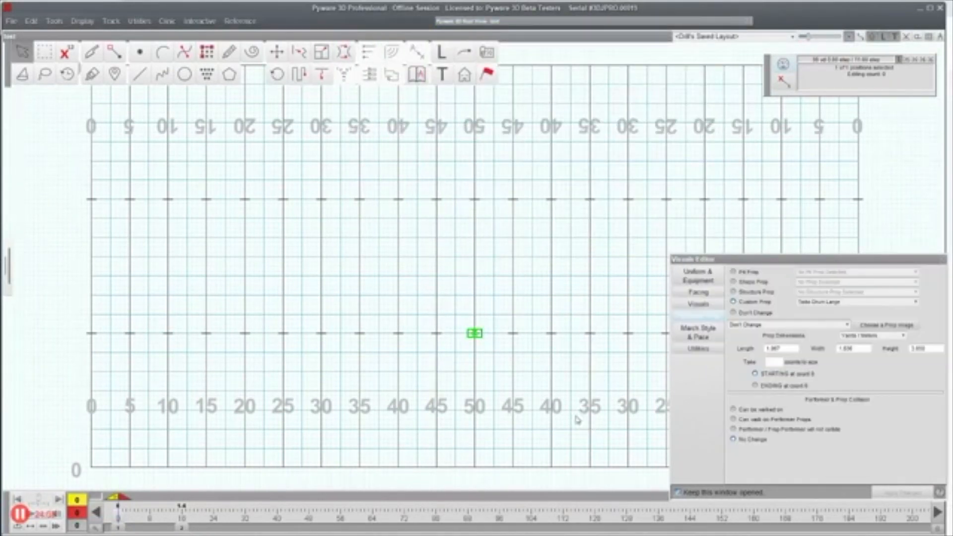
key("Delete")
left_click(415, 304)
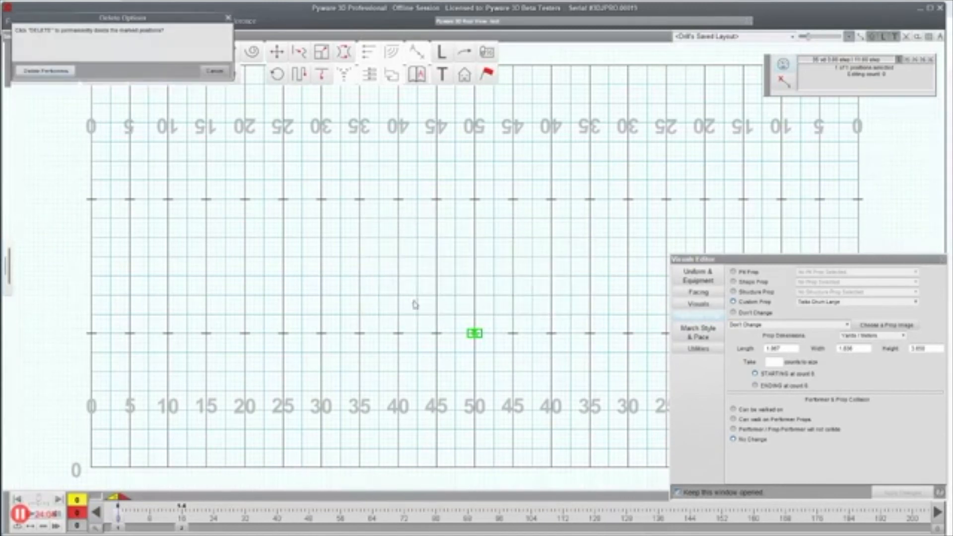
Step: Confirm Delete Performers to permanently remove the drum performer from the 50
left_click(45, 71)
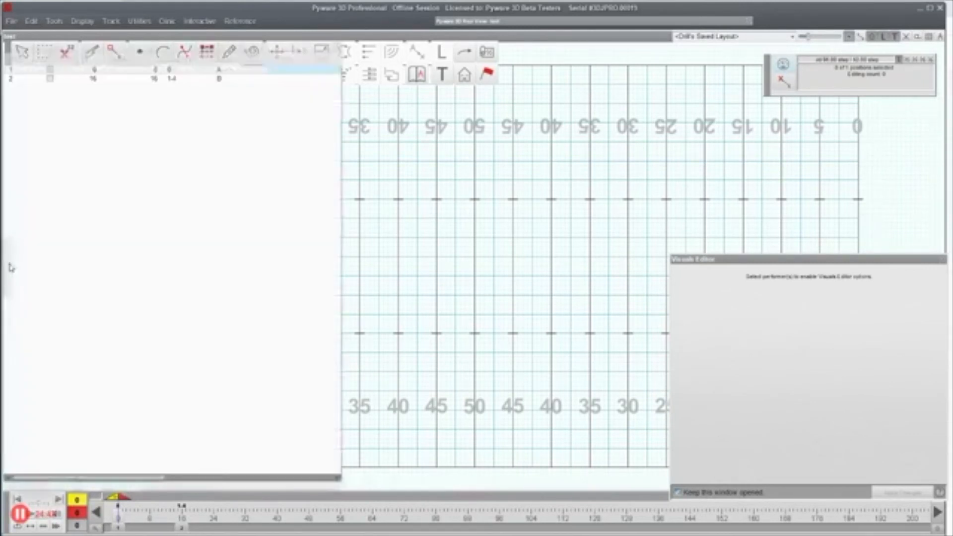
mouse_move(9, 266)
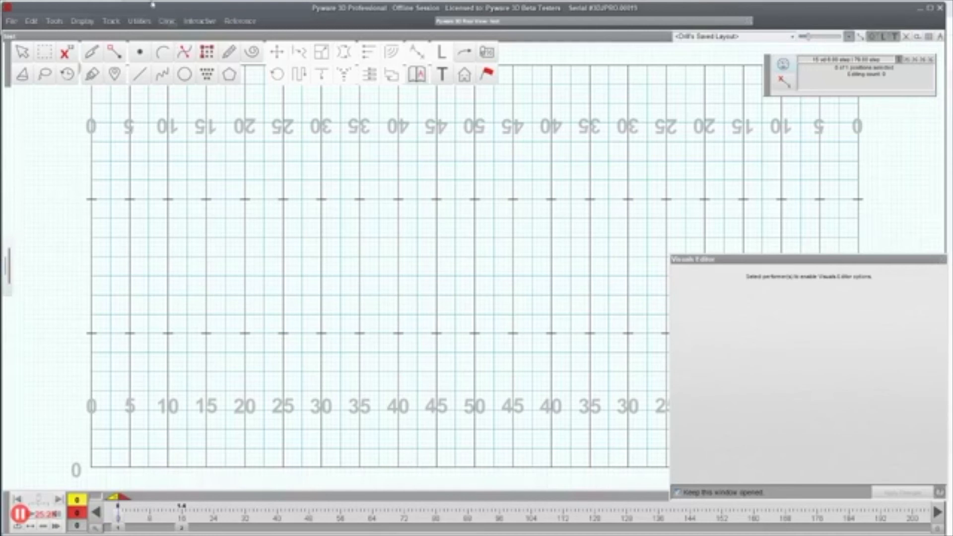
left_click(164, 53)
left_click(302, 333)
left_click(374, 305)
left_click(326, 293)
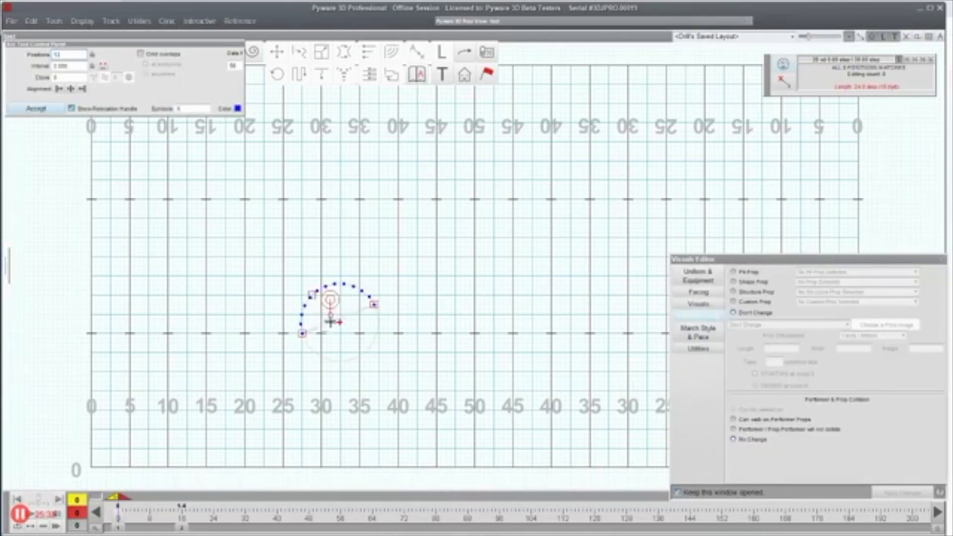
mouse_move(331, 316)
left_mouse_down()
mouse_move(347, 304)
mouse_move(315, 313)
mouse_move(303, 296)
mouse_move(317, 320)
mouse_move(344, 311)
left_mouse_up()
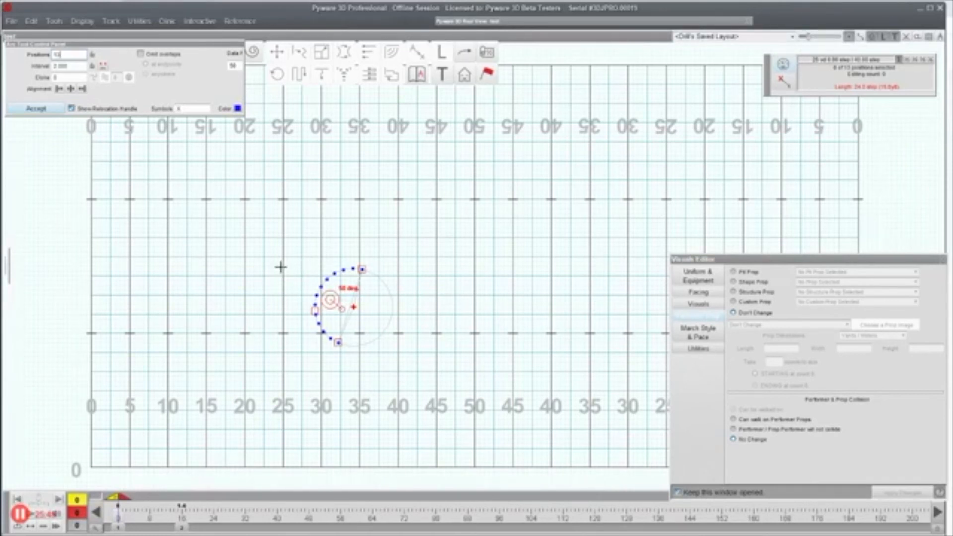
key("Escape")
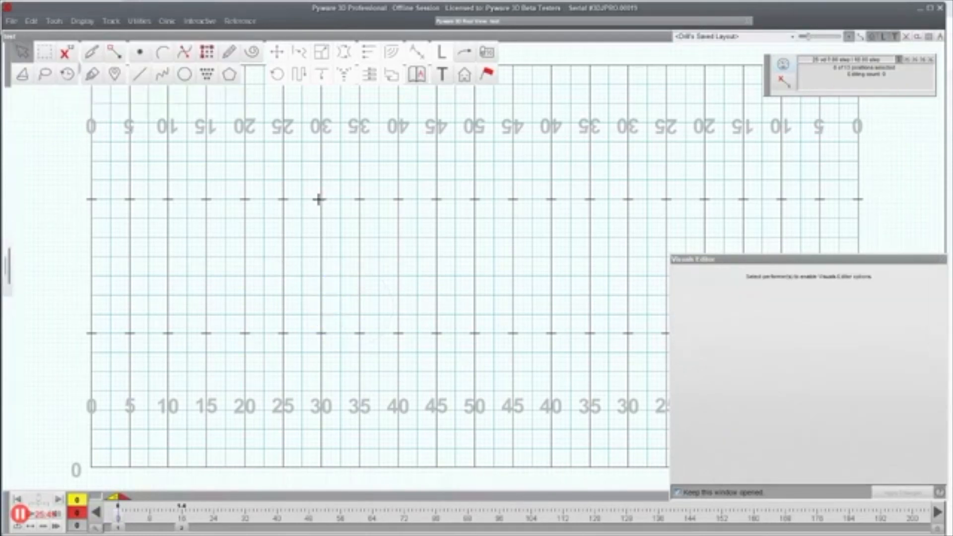
Step: Draw a 21-performer curve from near the 10 to the 32 and select it
left_click(163, 78)
left_click(173, 338)
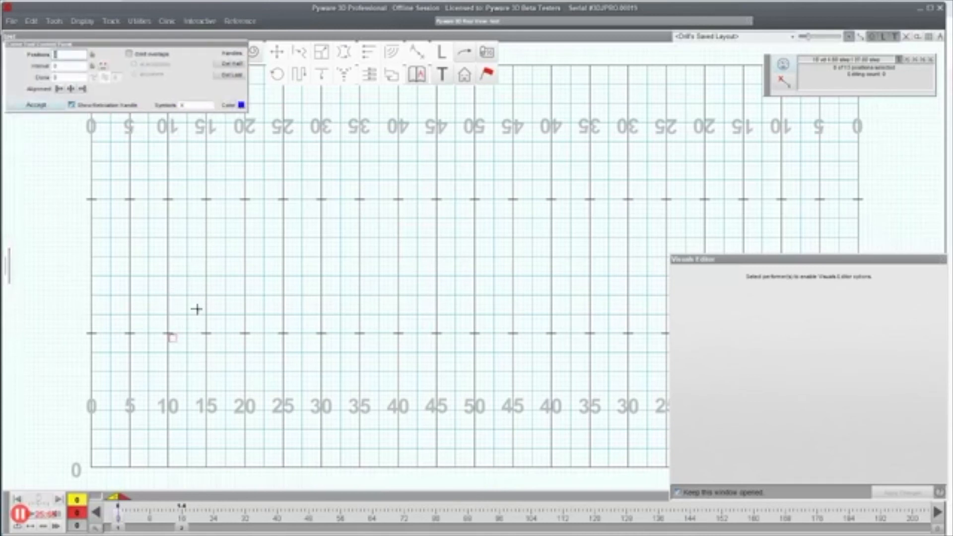
left_click(206, 304)
left_click(280, 320)
left_click(329, 283)
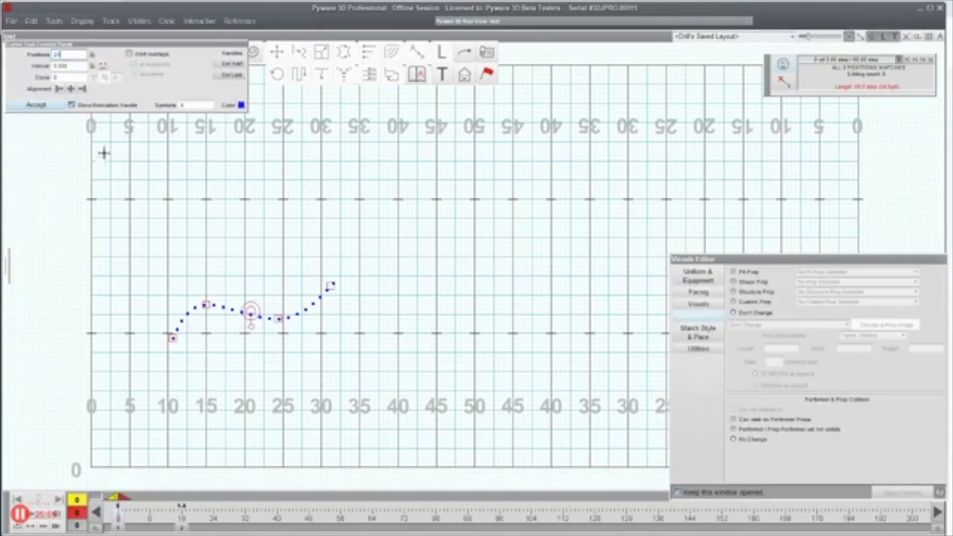
left_click(36, 105)
left_click_drag(239, 238, 358, 398)
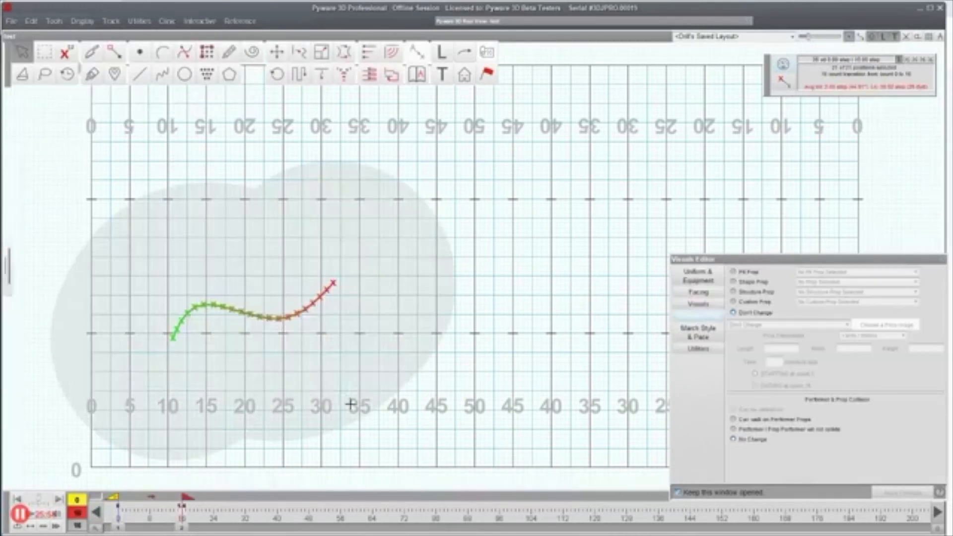
Step: Apply a follow-the-leader move with stride 1 along a reshaped curved path
left_click(301, 76)
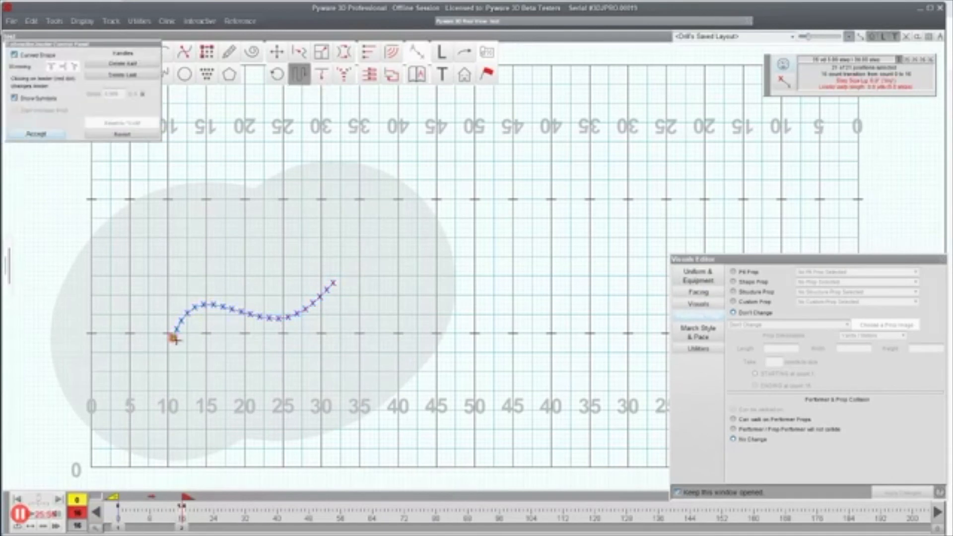
left_click(130, 396)
left_click(154, 415)
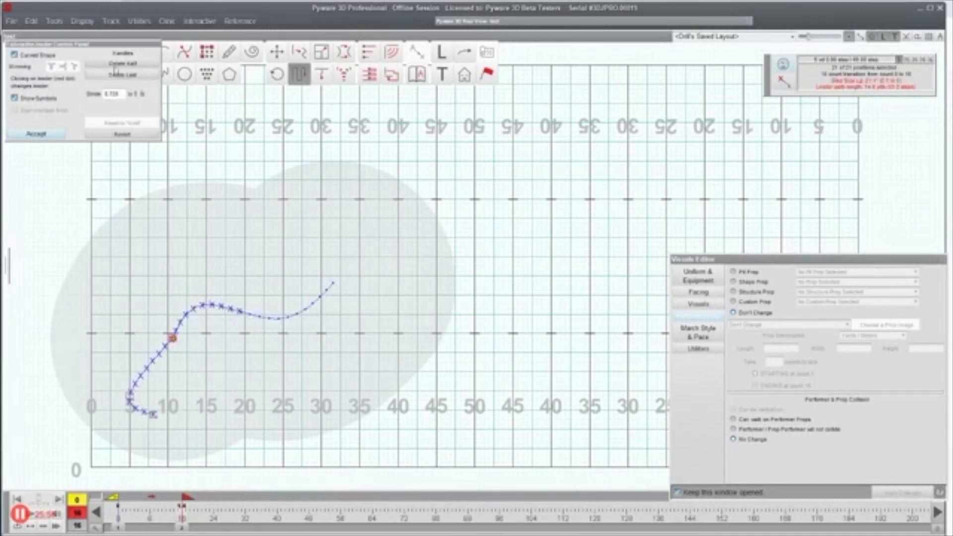
double_click(124, 94)
type("1")
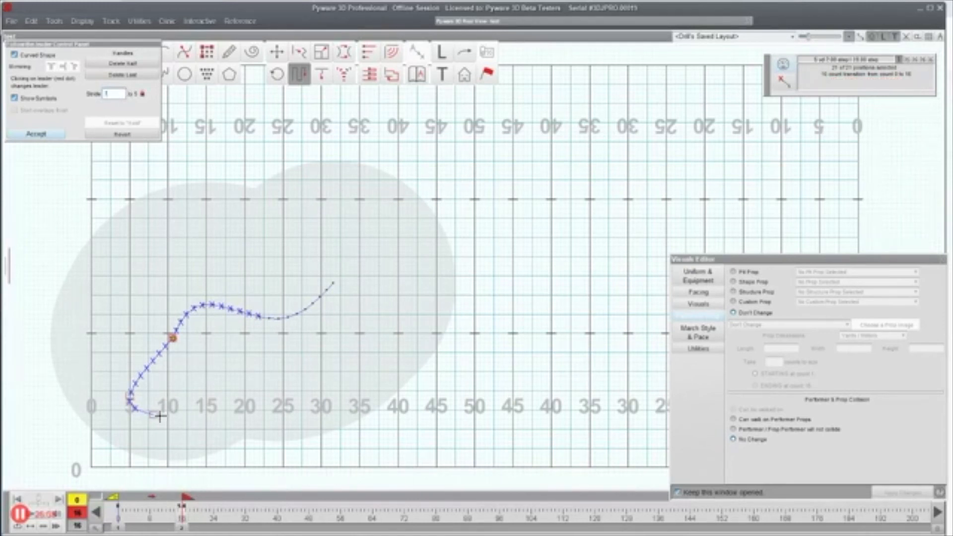
left_click_drag(151, 416, 86, 394)
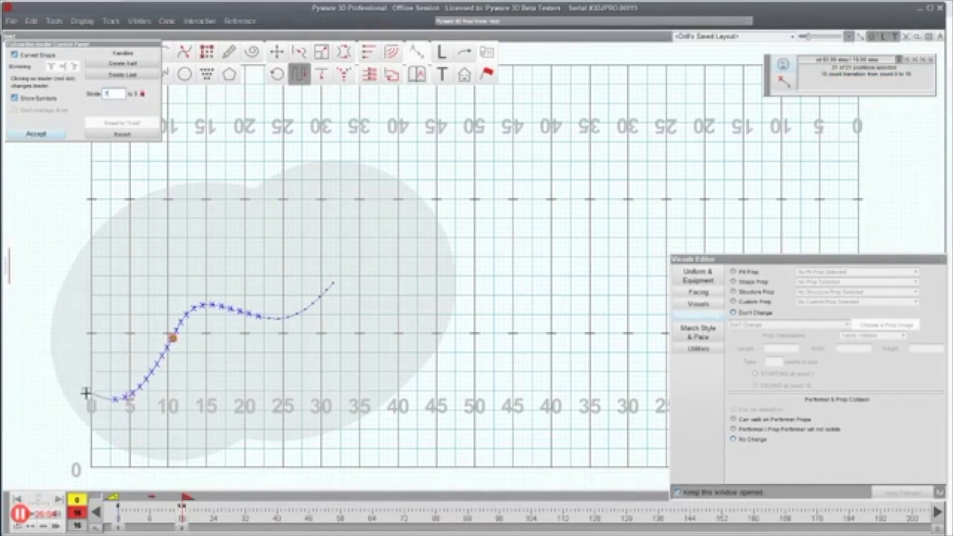
left_click(36, 134)
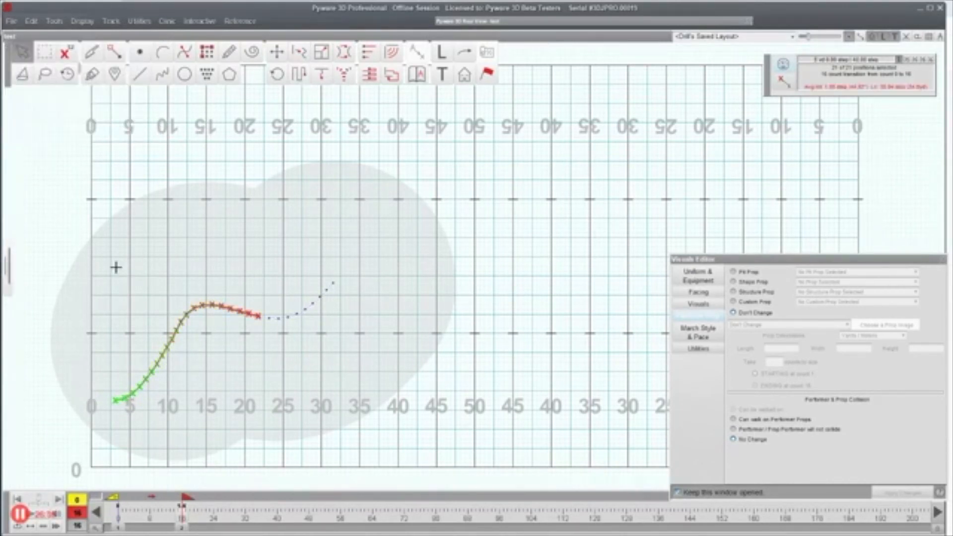
Step: Select all 21 positions and permanently delete the performers
left_click_drag(242, 363, 276, 410)
key("Delete")
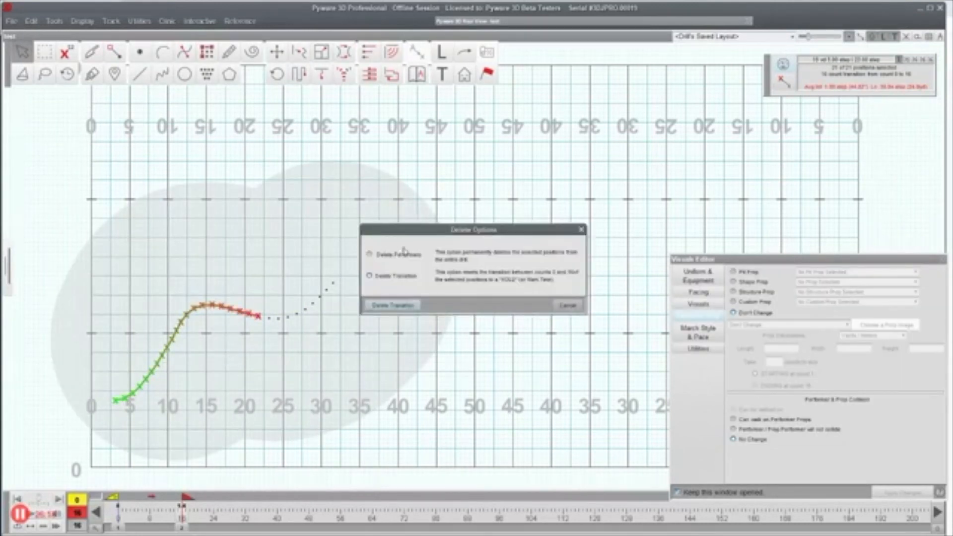
left_click(394, 304)
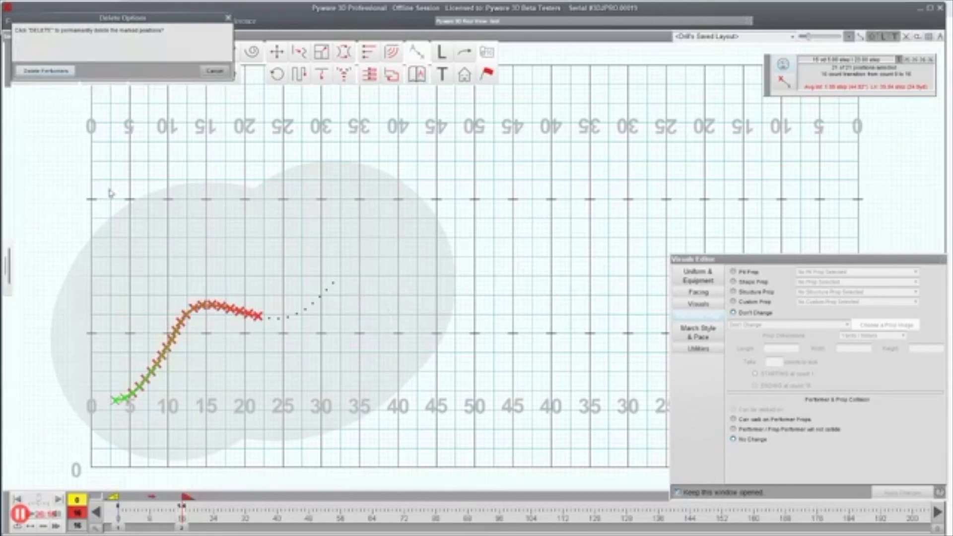
left_click(48, 71)
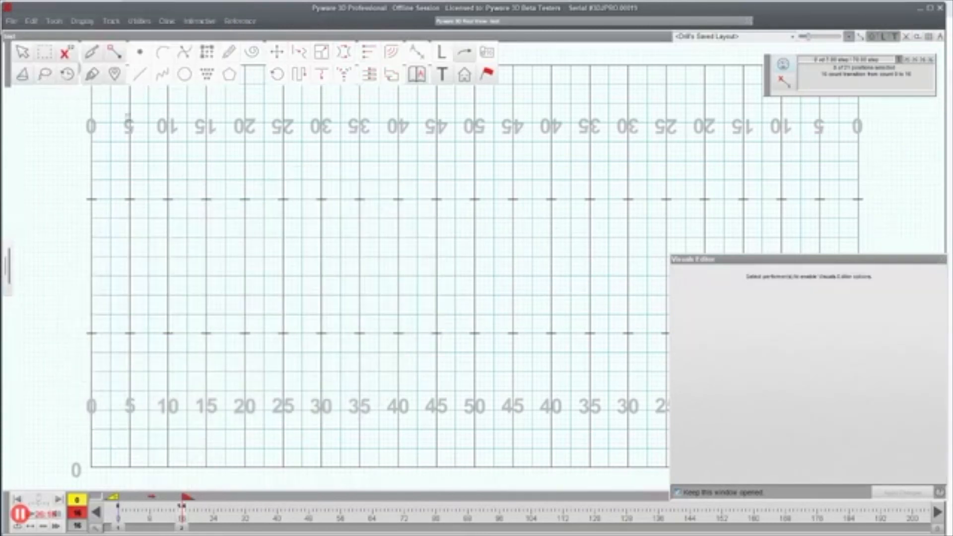
left_click(207, 52)
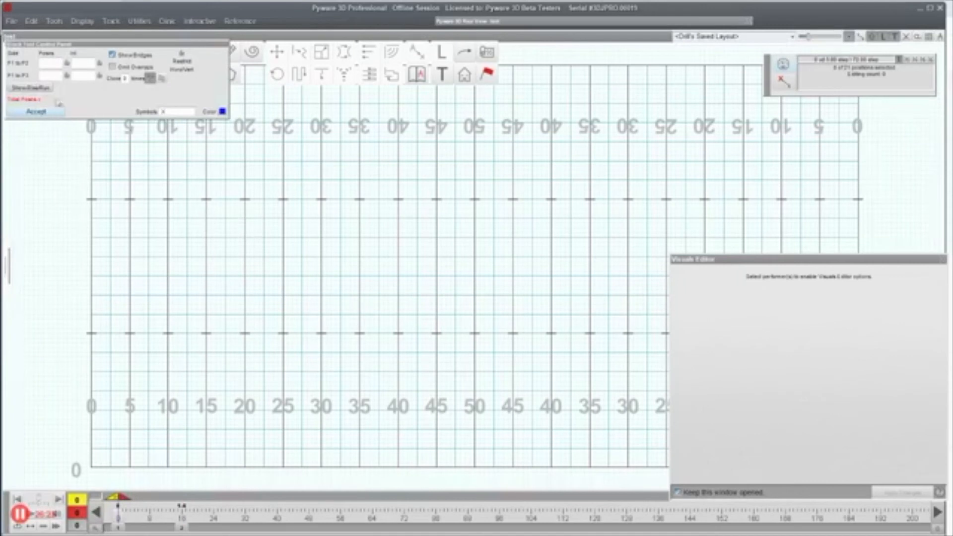
left_click(40, 88)
left_click_drag(183, 275, 278, 219)
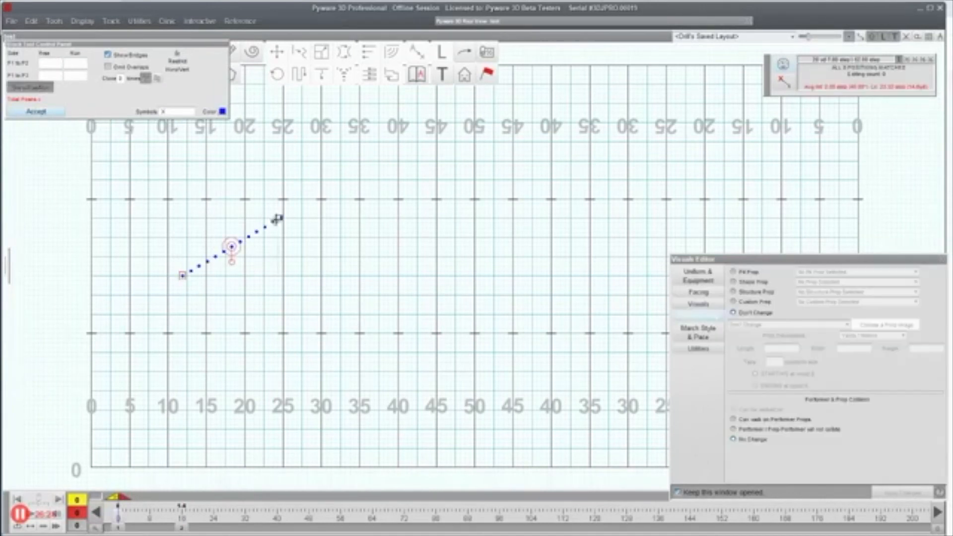
left_click(182, 361)
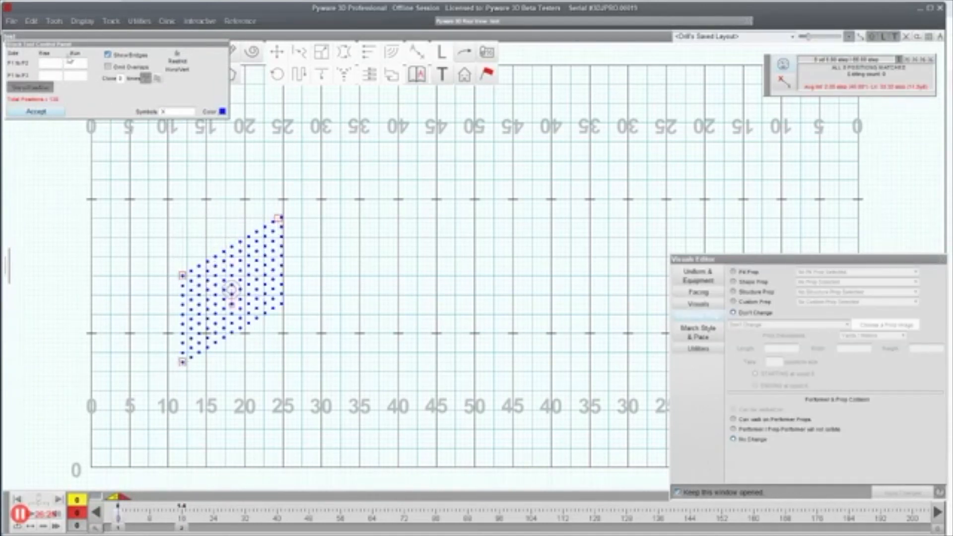
type("2")
key("Tab")
type("4")
key("Tab")
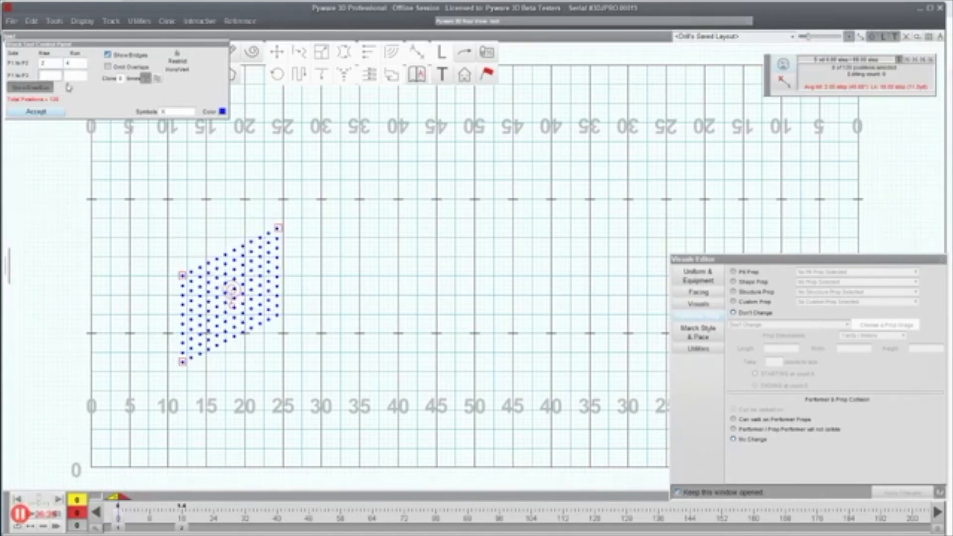
key("Tab")
type("3")
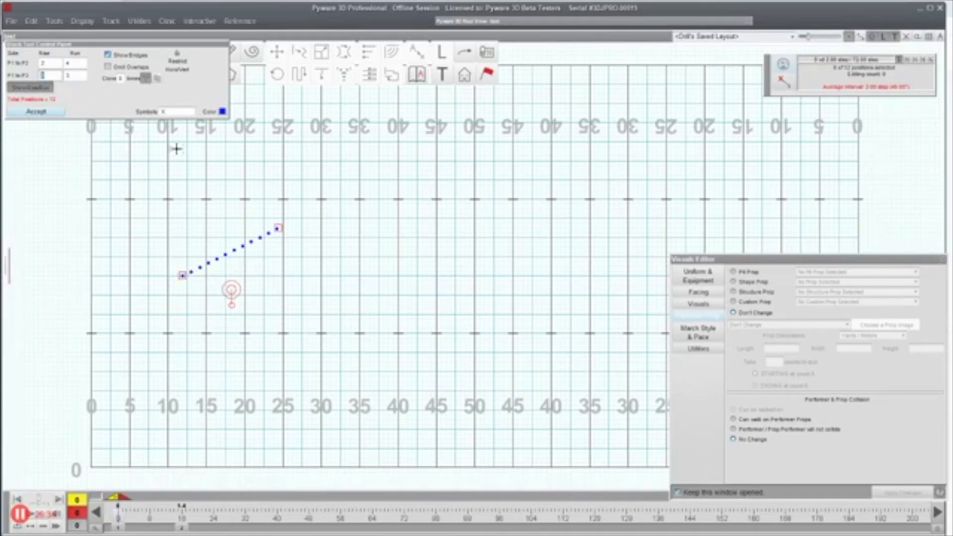
left_click_drag(279, 228, 251, 264)
left_click_drag(184, 278, 258, 292)
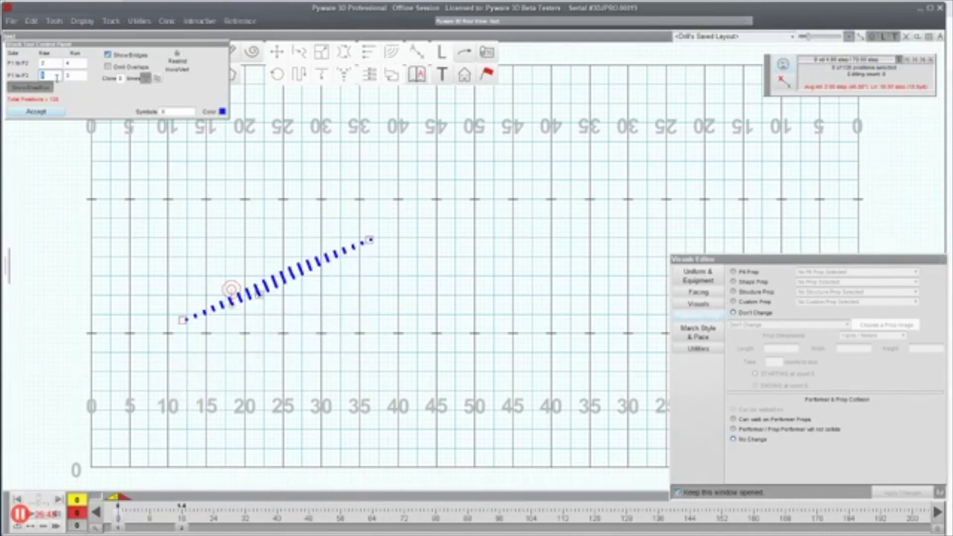
left_click_drag(255, 300, 278, 277)
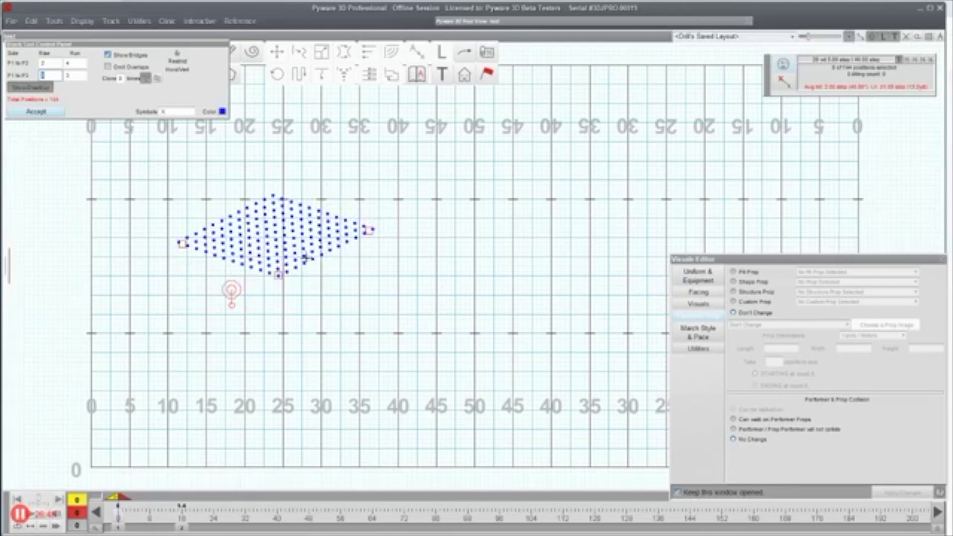
left_click_drag(370, 230, 465, 182)
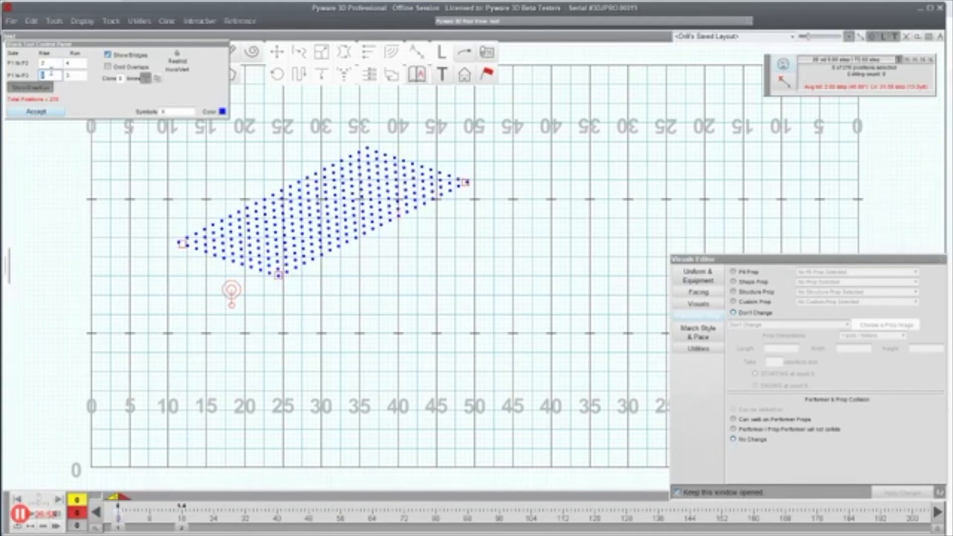
type("3")
key("Tab")
type("1")
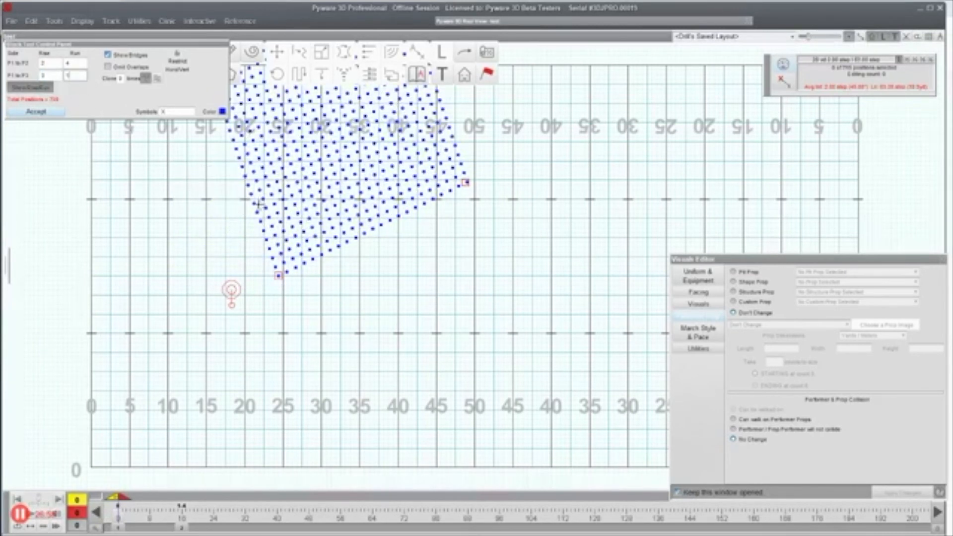
left_click_drag(279, 275, 331, 448)
left_click_drag(281, 159, 336, 325)
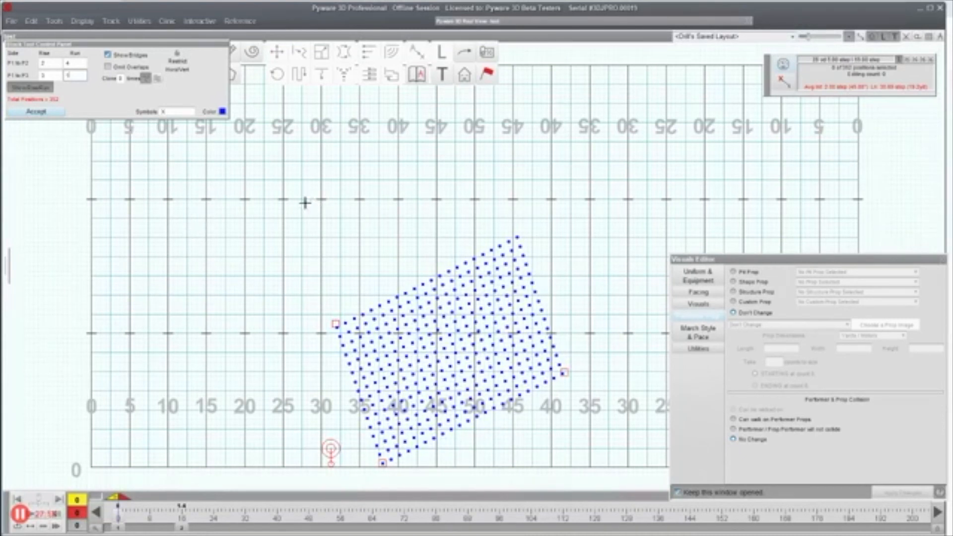
key("Escape")
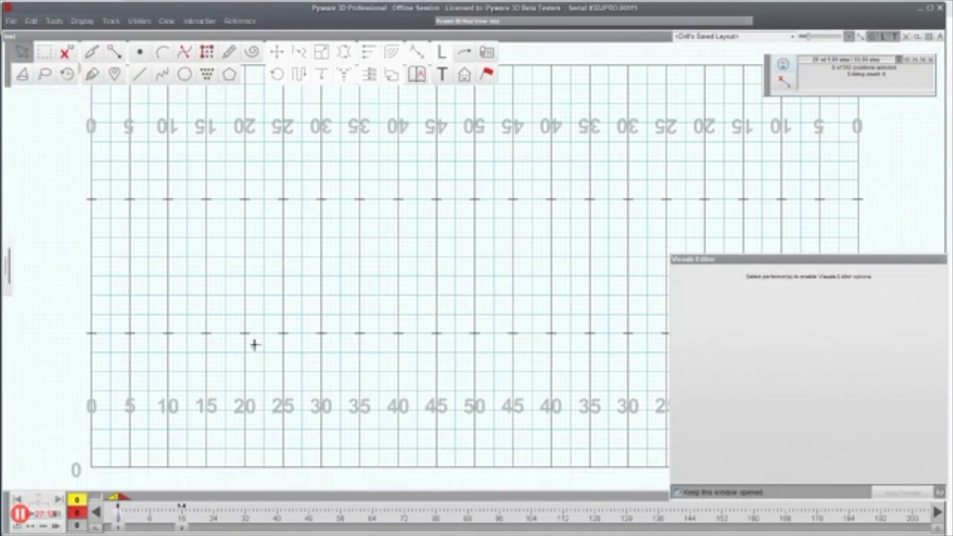
Step: Draw one deepened arc of performers near the front sideline
left_click(182, 75)
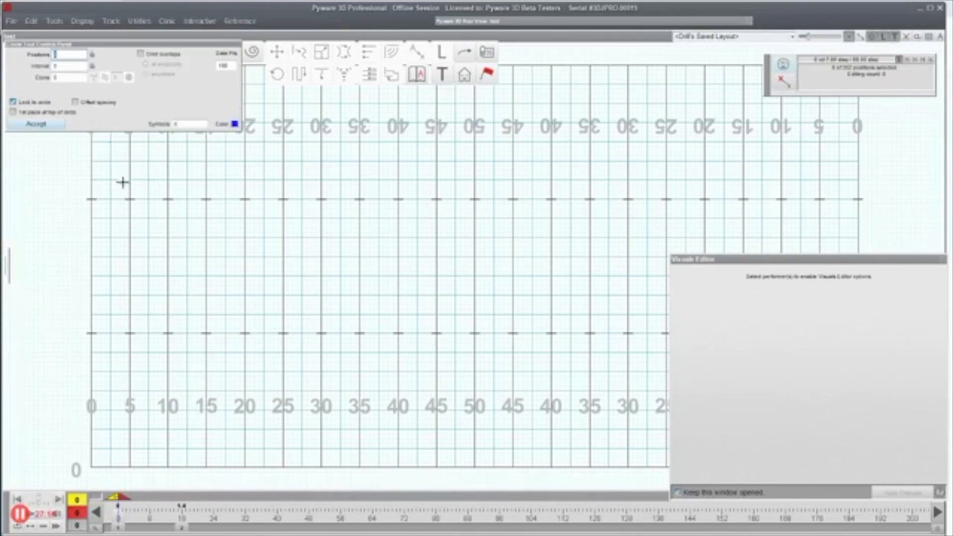
key("Escape")
left_click(163, 51)
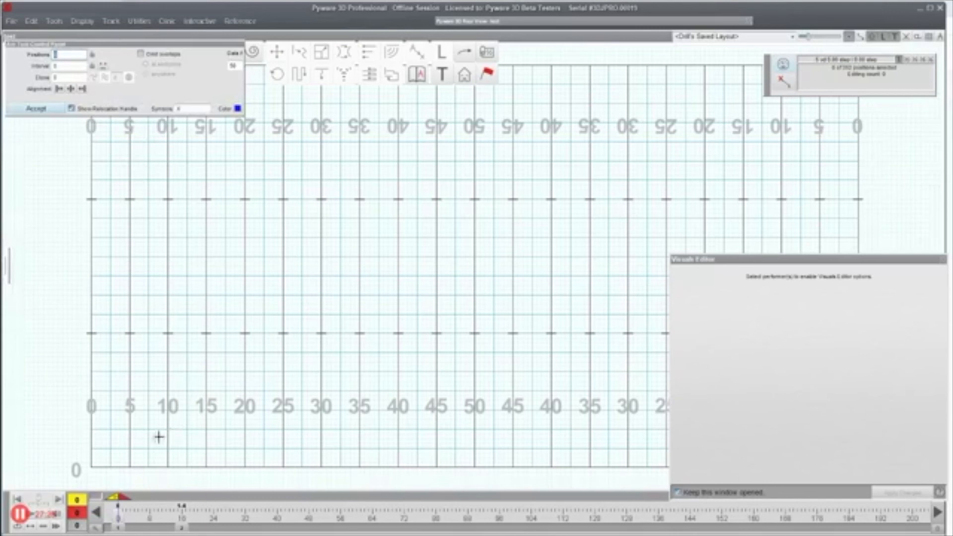
left_click(140, 434)
left_click(196, 444)
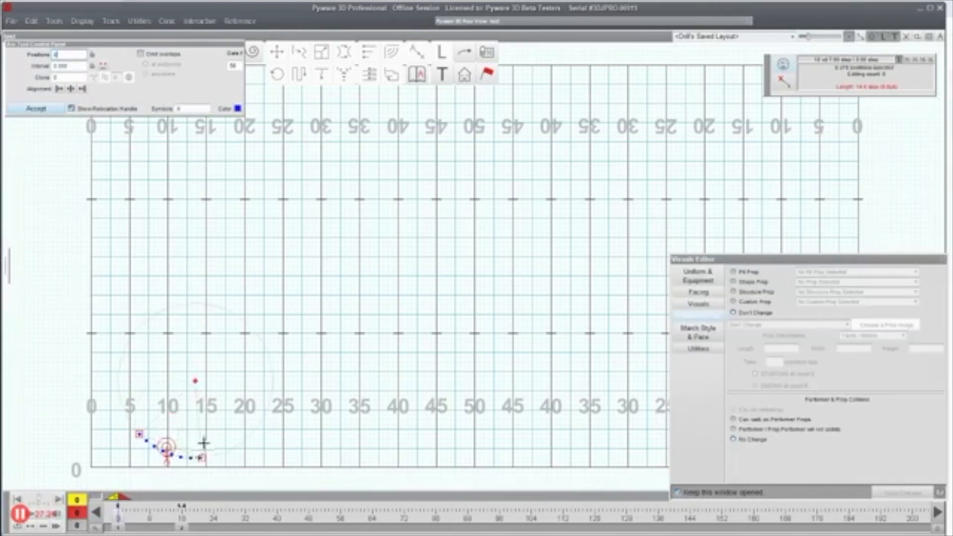
left_click_drag(139, 434, 144, 425)
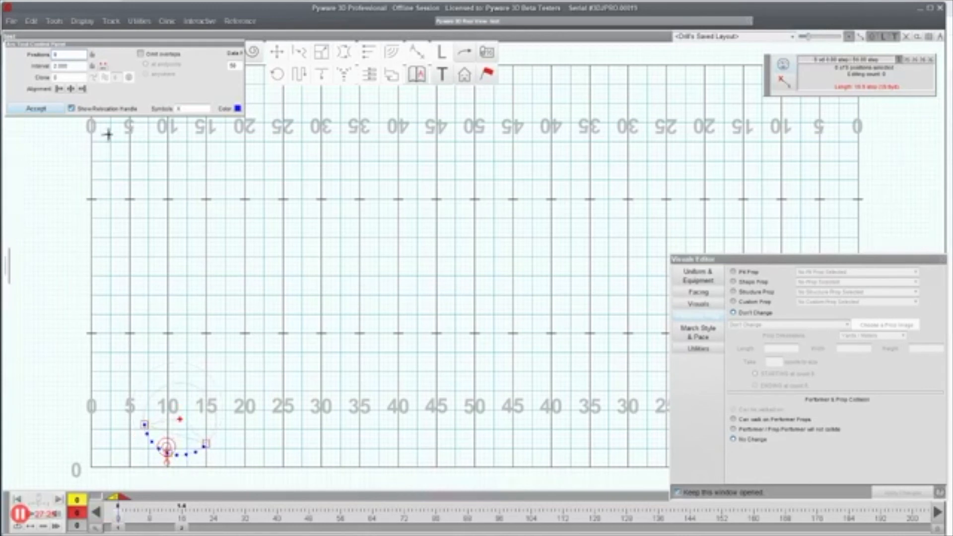
Step: Clone the arc 6 times across the field, accept, and select all arcs
left_click(56, 77)
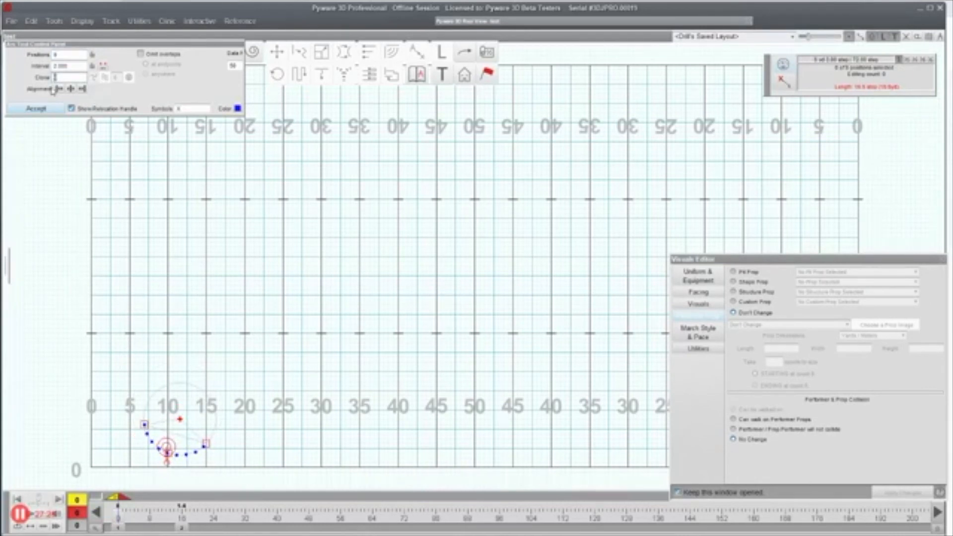
type("6")
left_click(103, 78)
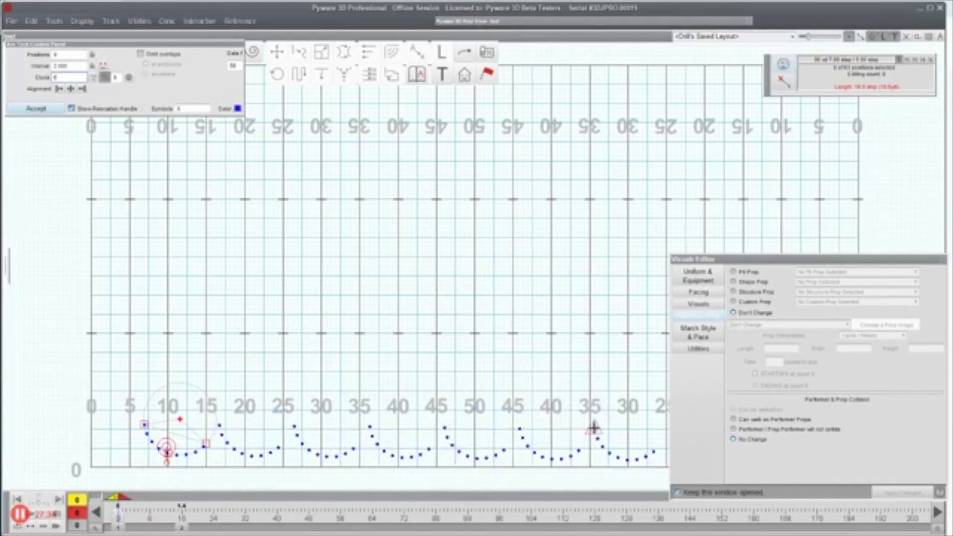
left_click(605, 425)
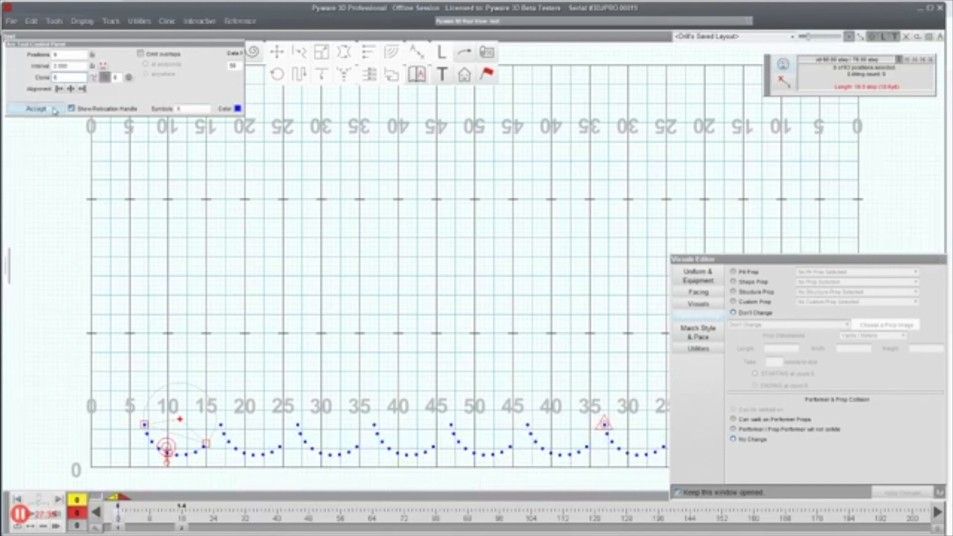
left_click(35, 109)
left_click_drag(81, 354, 553, 516)
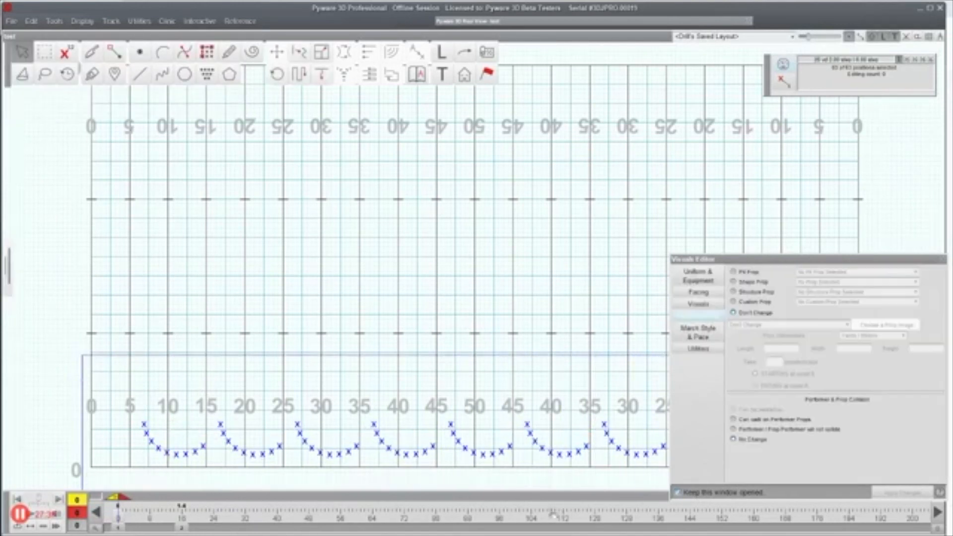
Step: At count 16, move all the arcs about 12 yards upfield and accept
left_click(183, 528)
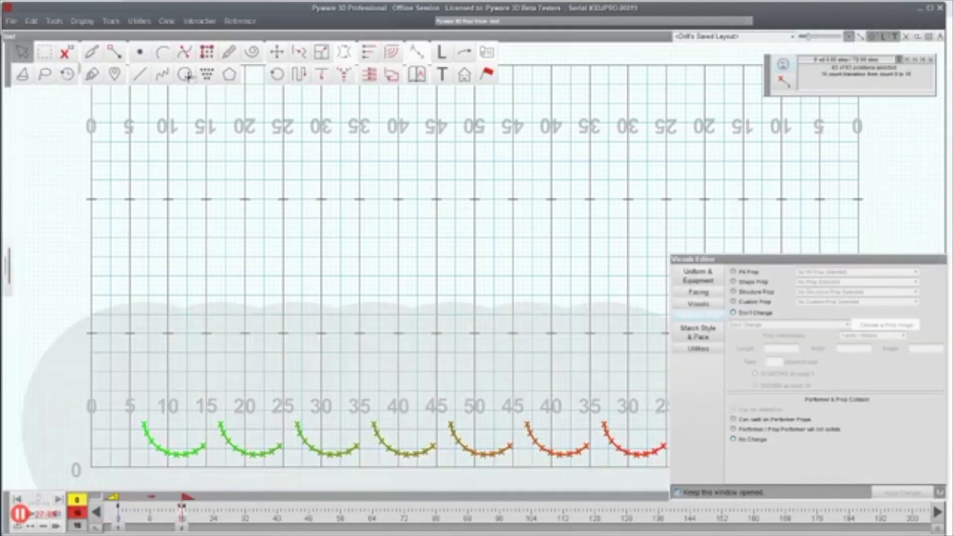
left_click(277, 51)
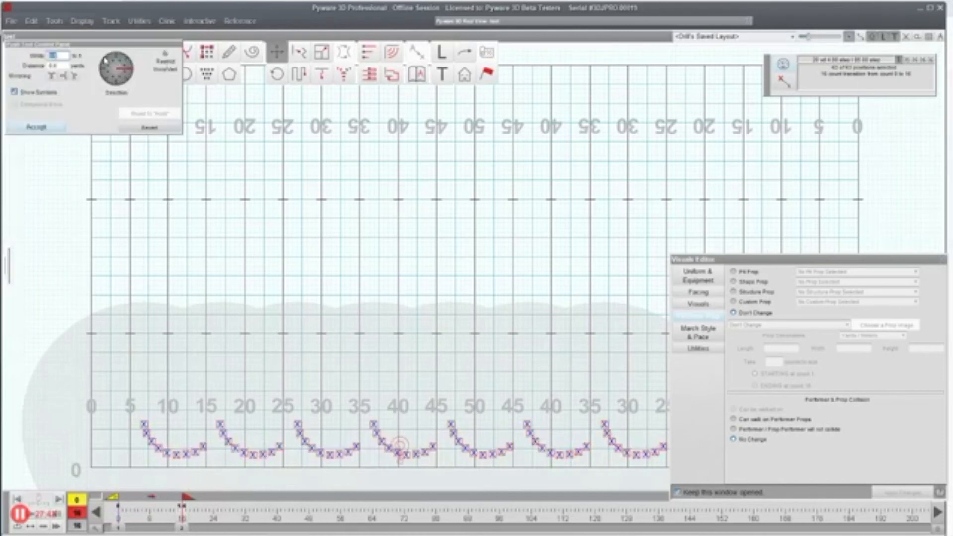
type("8")
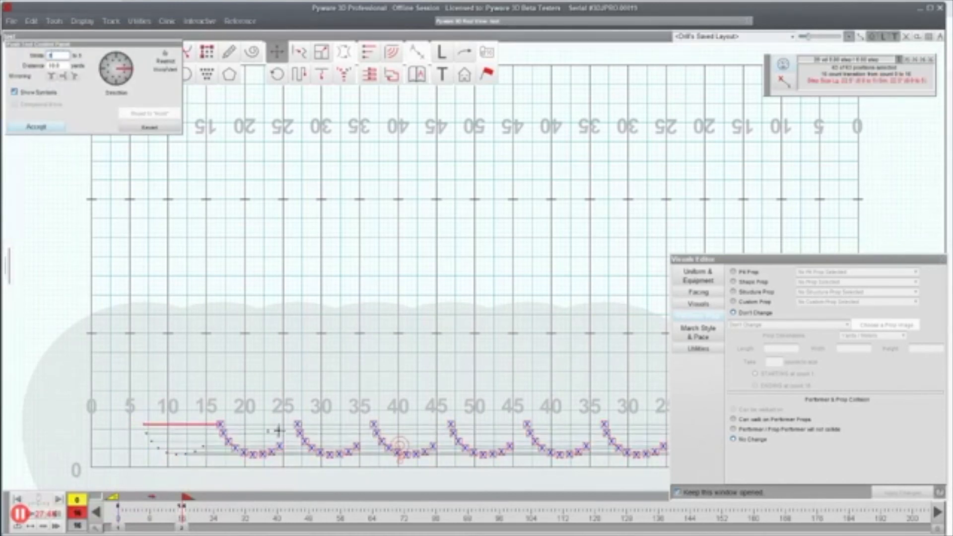
left_click_drag(221, 426, 136, 284)
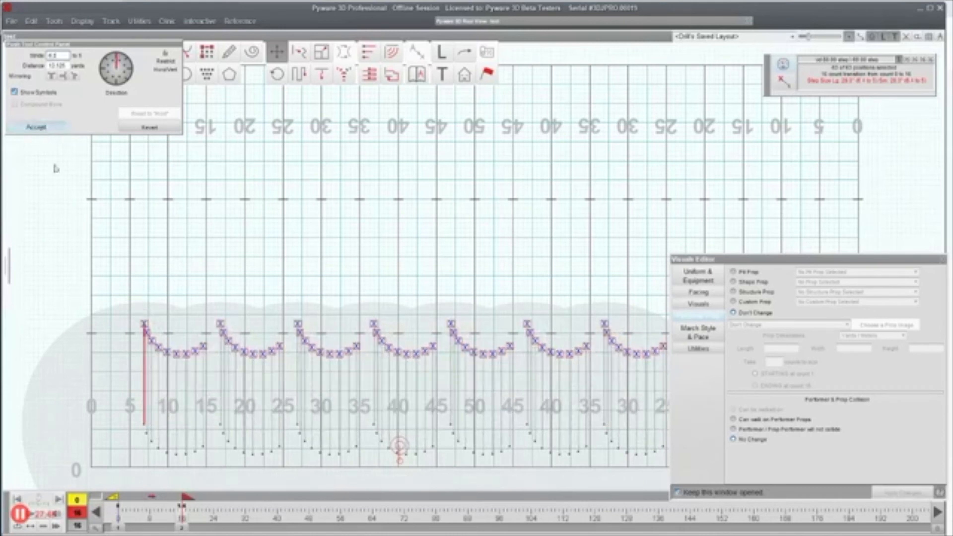
left_click(36, 127)
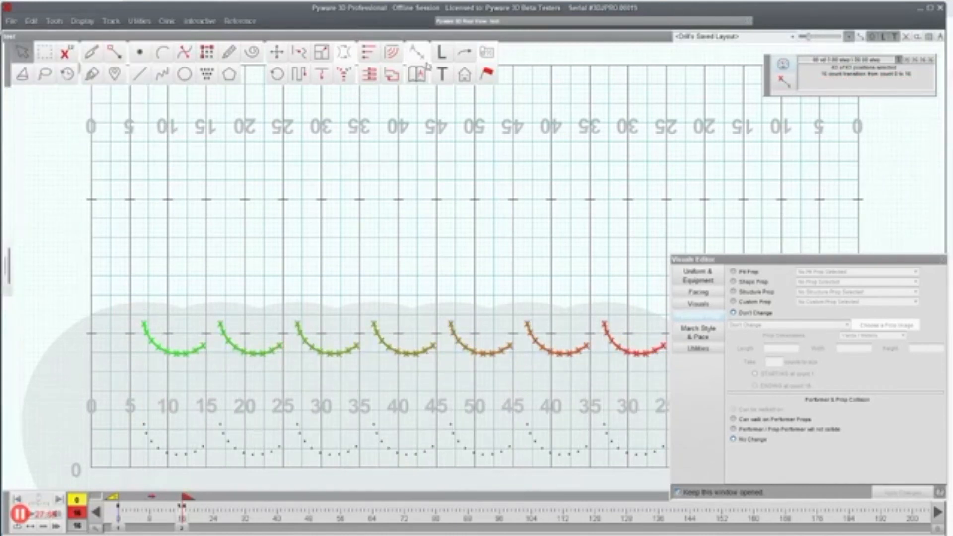
Step: Set a 1-step stagger step-off grouped by segment, dismissing the calculation failure
left_click(344, 73)
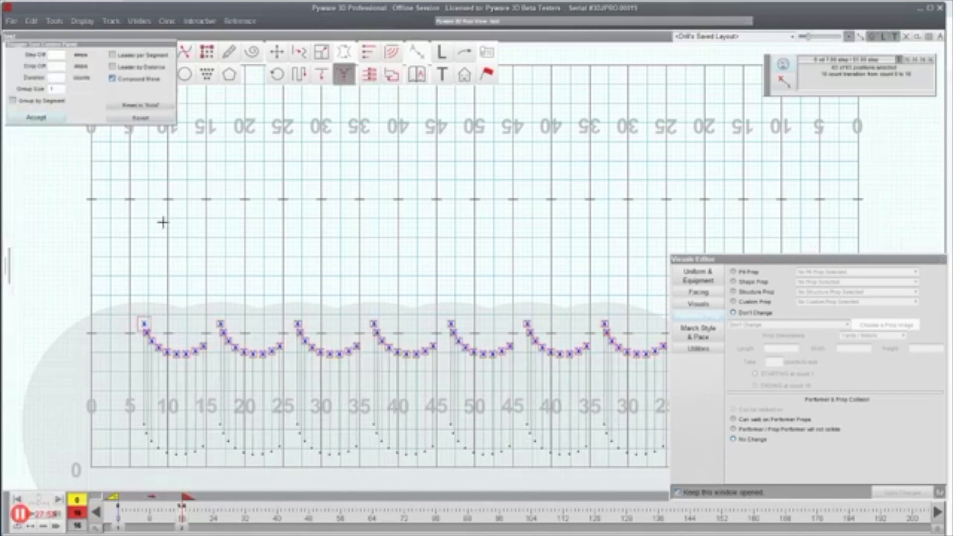
left_click(61, 55)
type("1")
left_click(603, 408)
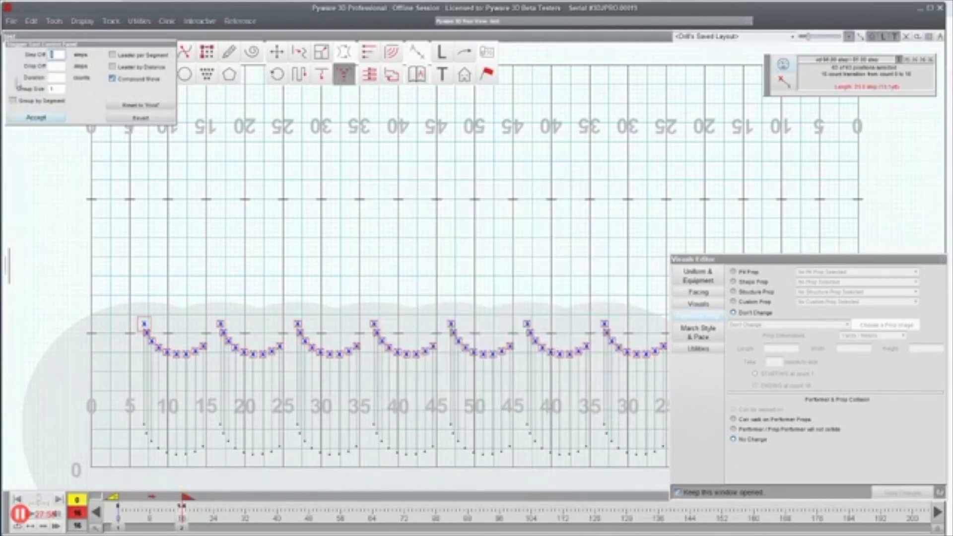
left_click(39, 102)
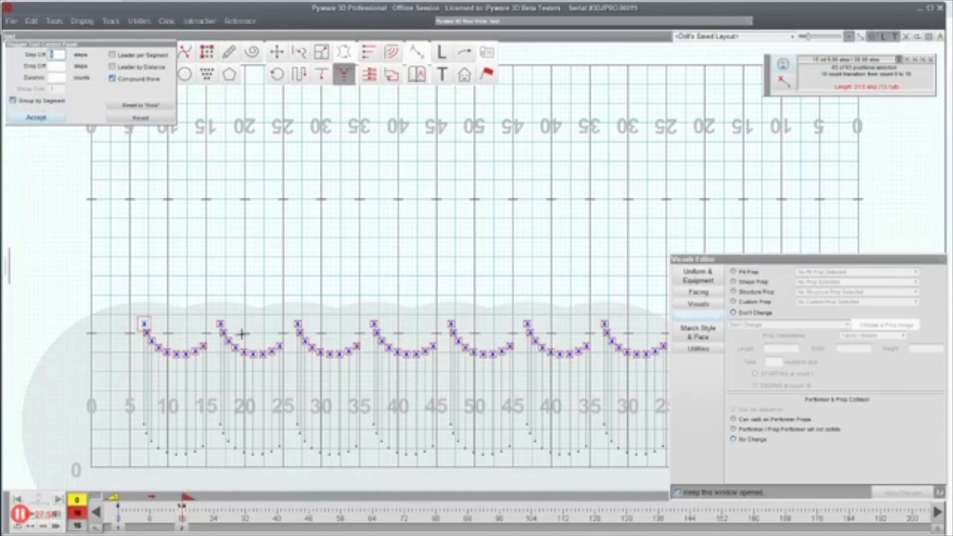
Step: Uncover the rightmost arc and play the staggered transition twice
left_click_drag(743, 259, 804, 253)
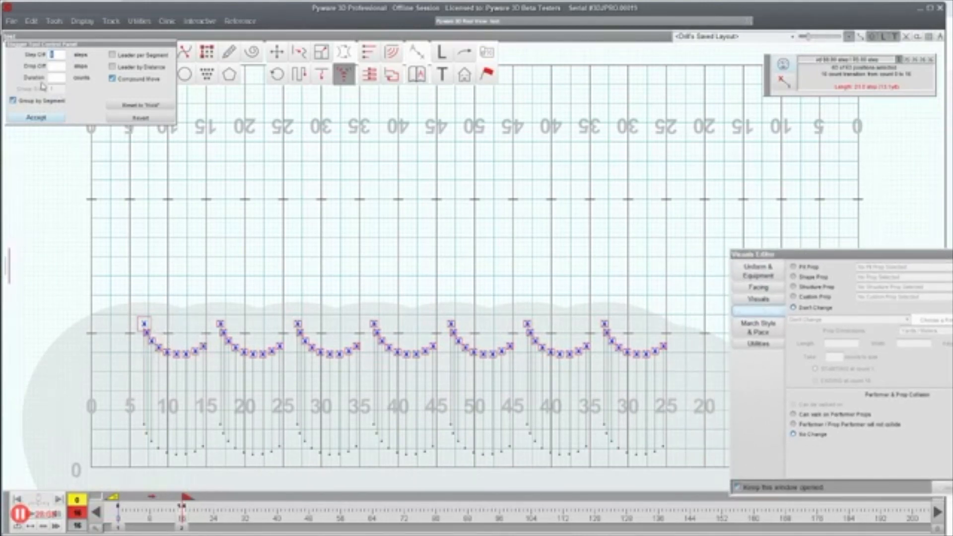
left_click(44, 515)
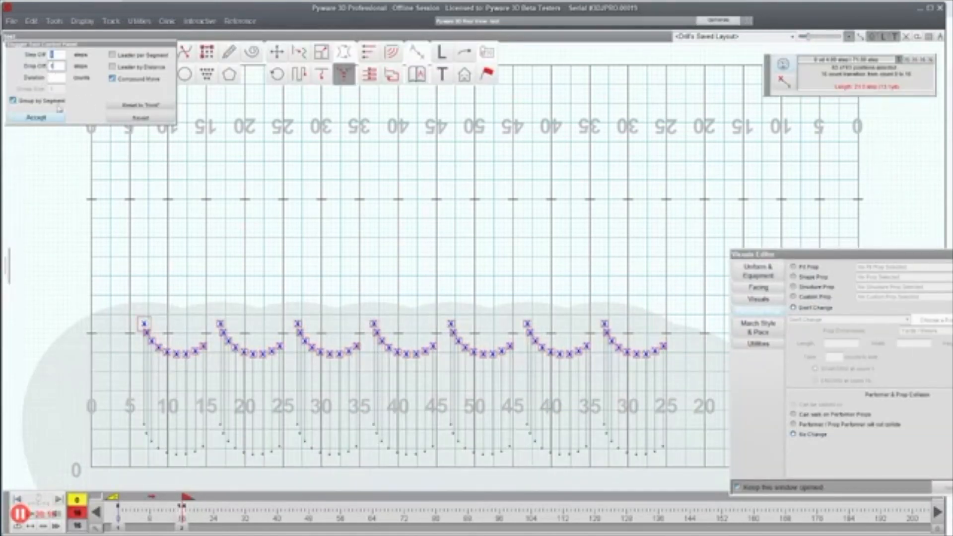
left_click(44, 514)
Step: Try Leader per Segment instead of Group by Segment, dismissing each calculation failure
left_click(66, 100)
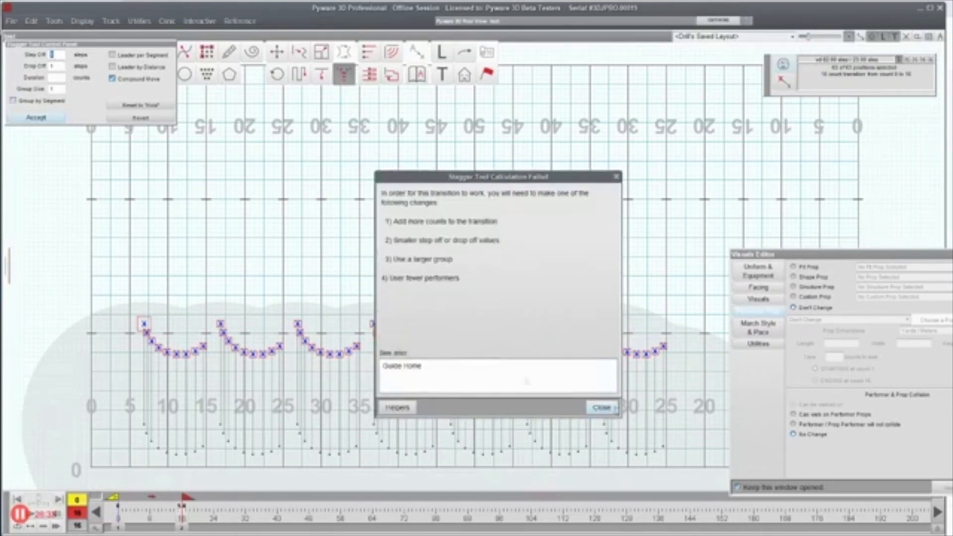
left_click(601, 409)
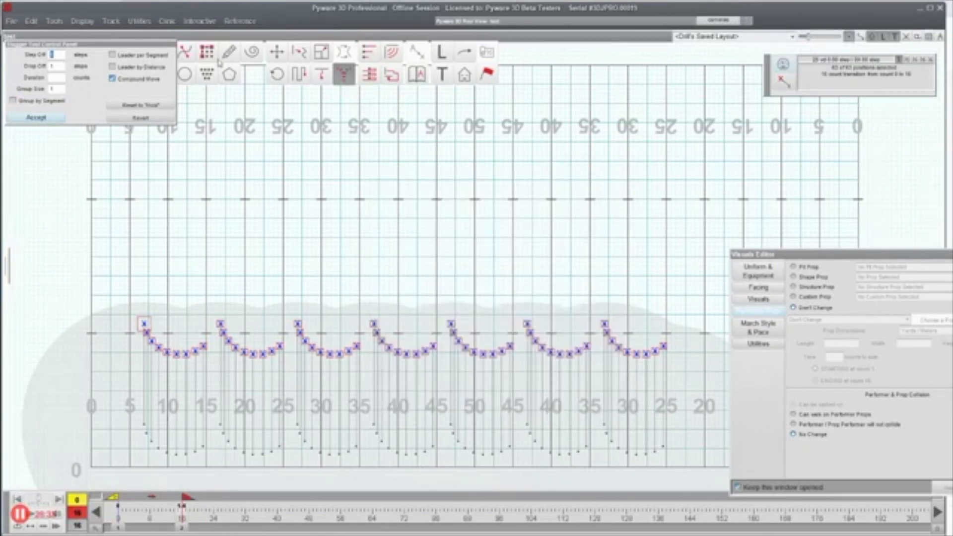
left_click(112, 55)
left_click(602, 407)
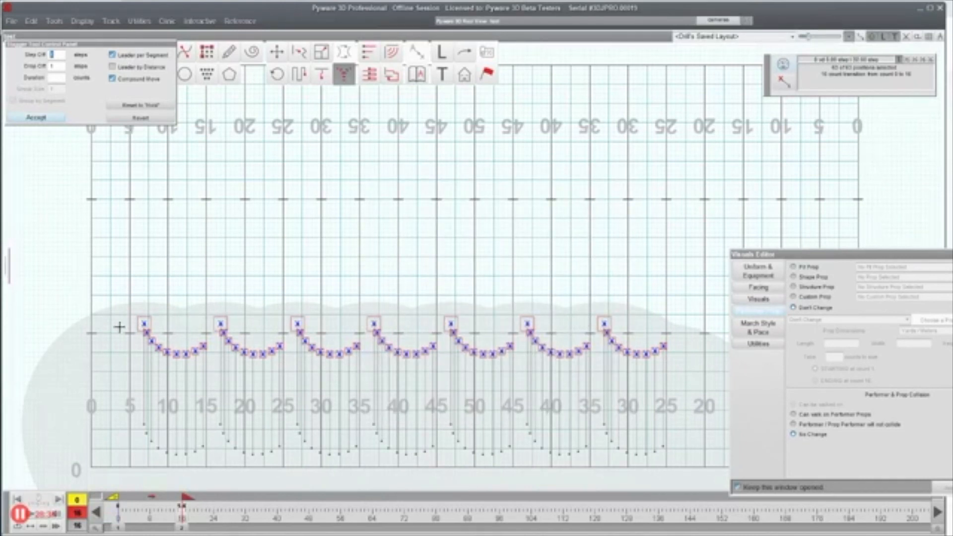
left_click(224, 334)
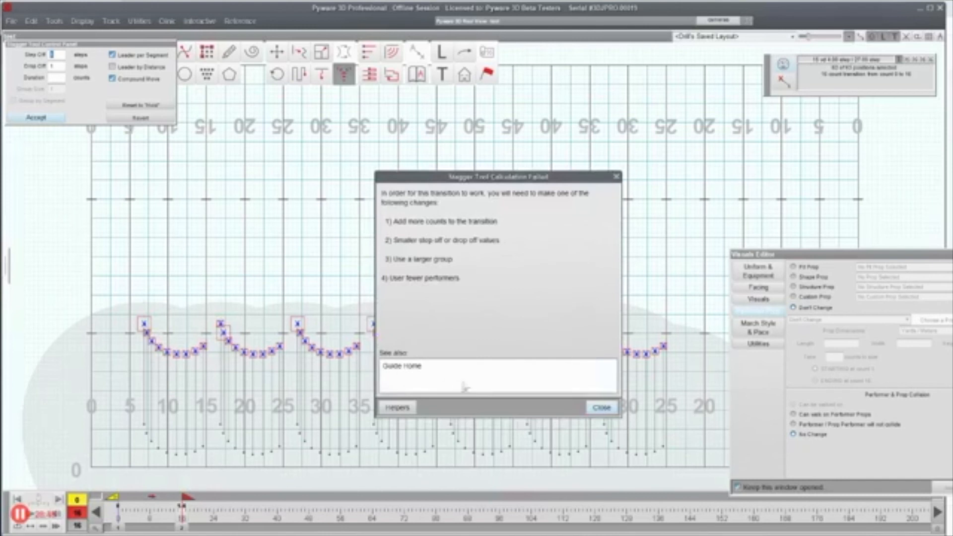
left_click(598, 408)
Step: Exit the Stagger tool and marquee-select all seven arcs
left_click(37, 118)
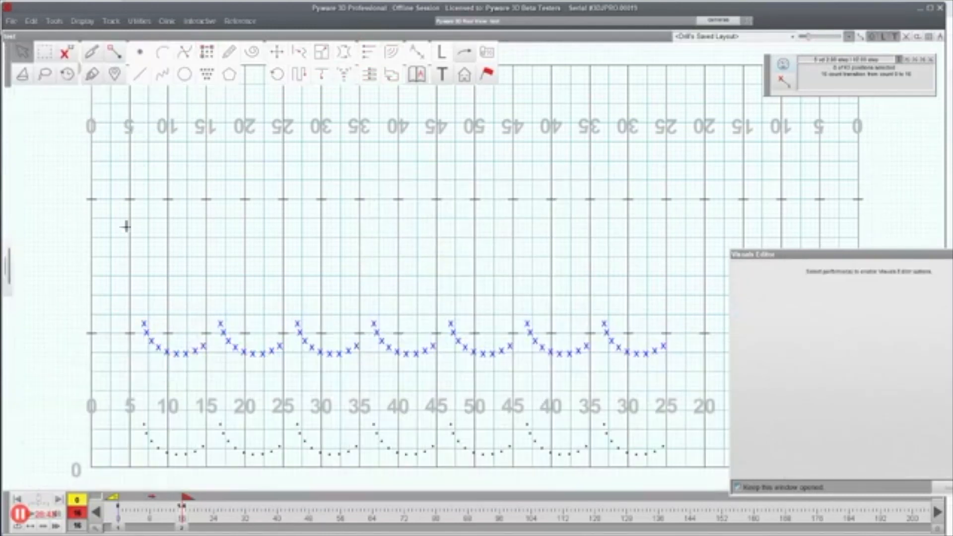
left_click_drag(128, 309, 207, 368)
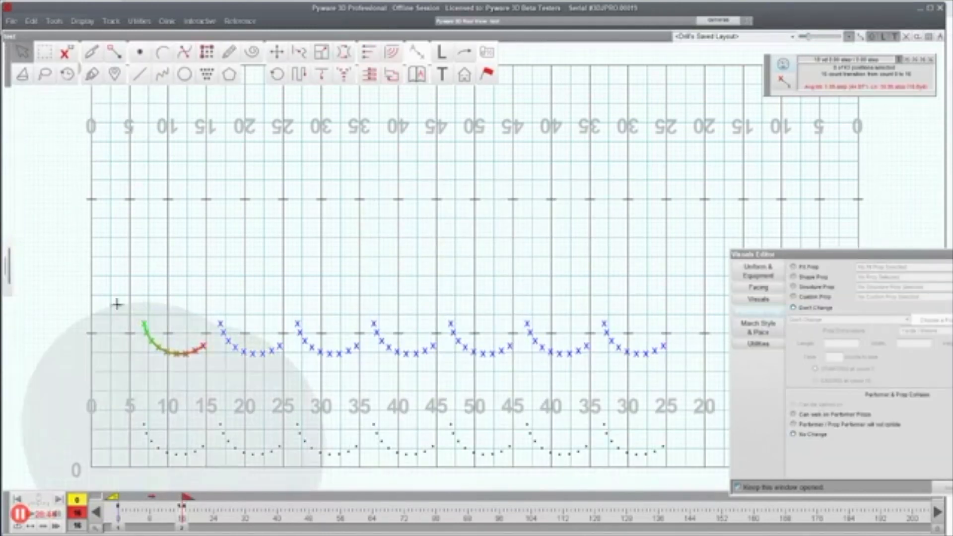
left_click_drag(85, 259, 688, 406)
Step: Stagger with Leader per Segment, picking progressively later leaders in arcs two through seven
left_click(346, 74)
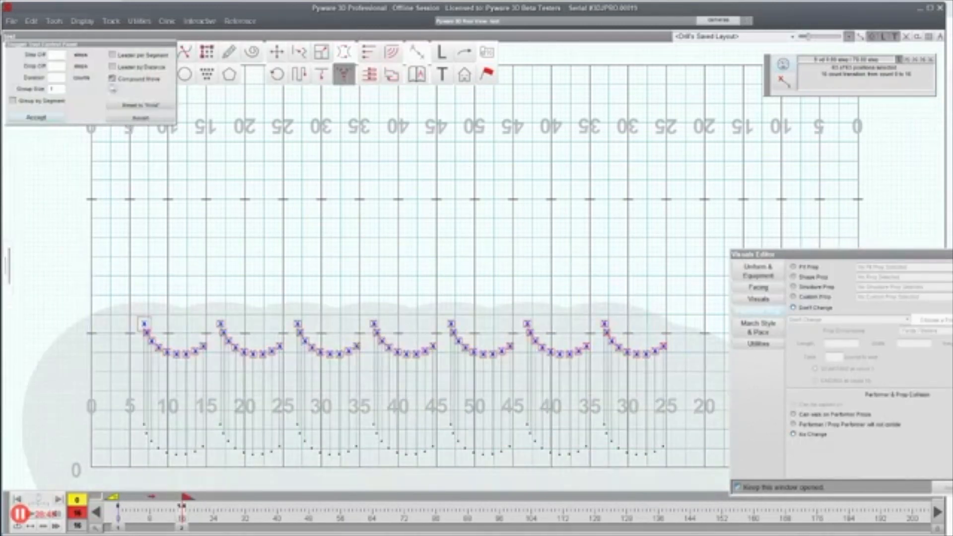
left_click(112, 55)
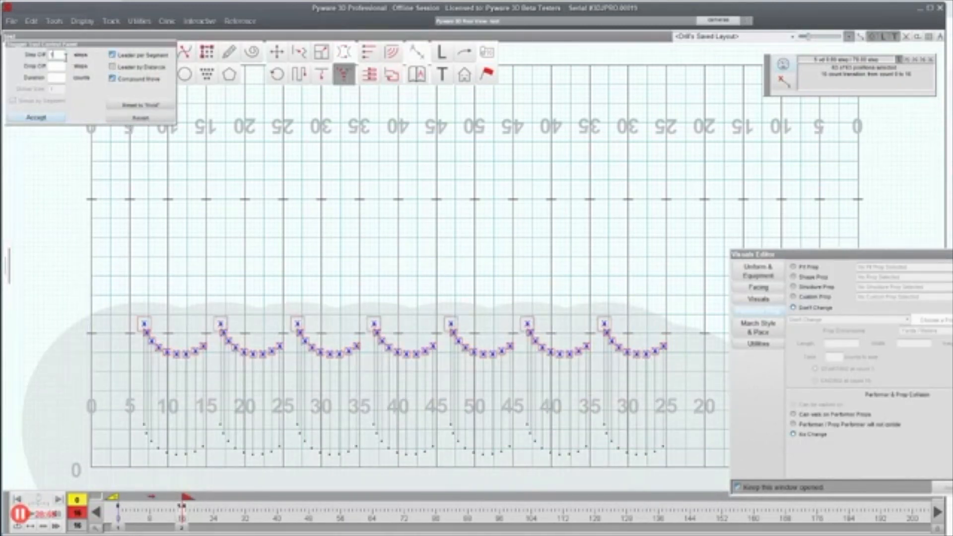
left_click(225, 333)
left_click(304, 341)
left_click(391, 346)
left_click(475, 352)
left_click(560, 354)
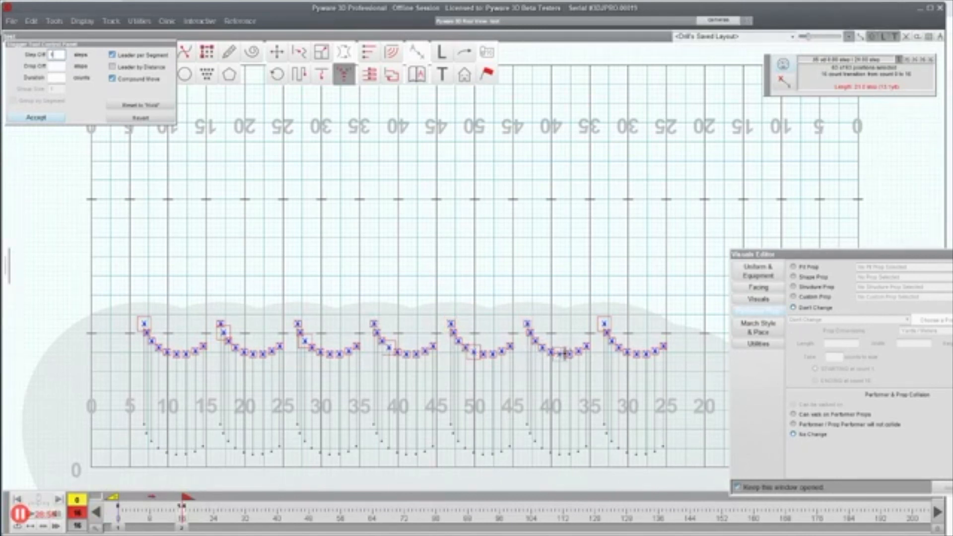
left_click(647, 353)
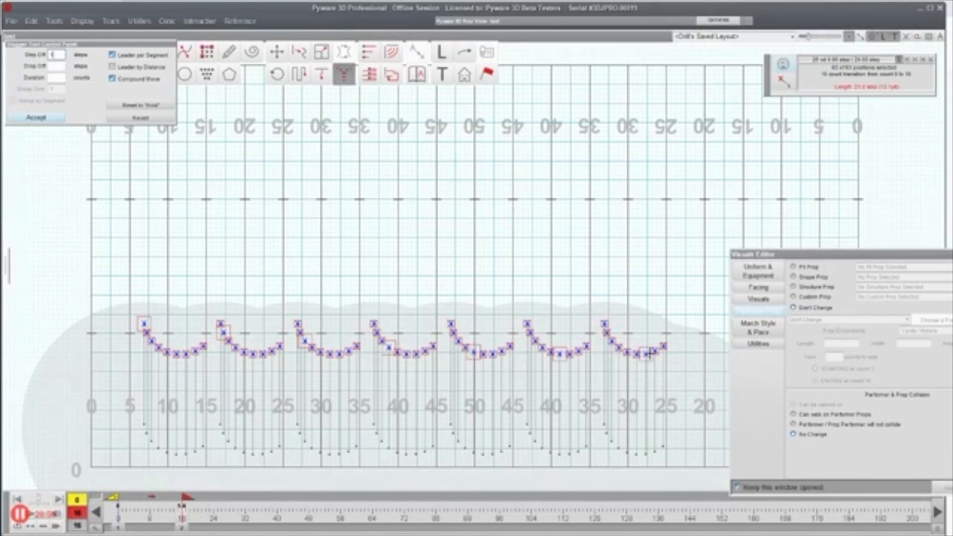
Step: Play the staggered wave, then try Leader by Distance and dismiss the failure
left_click(39, 517)
left_click(130, 69)
left_click(601, 407)
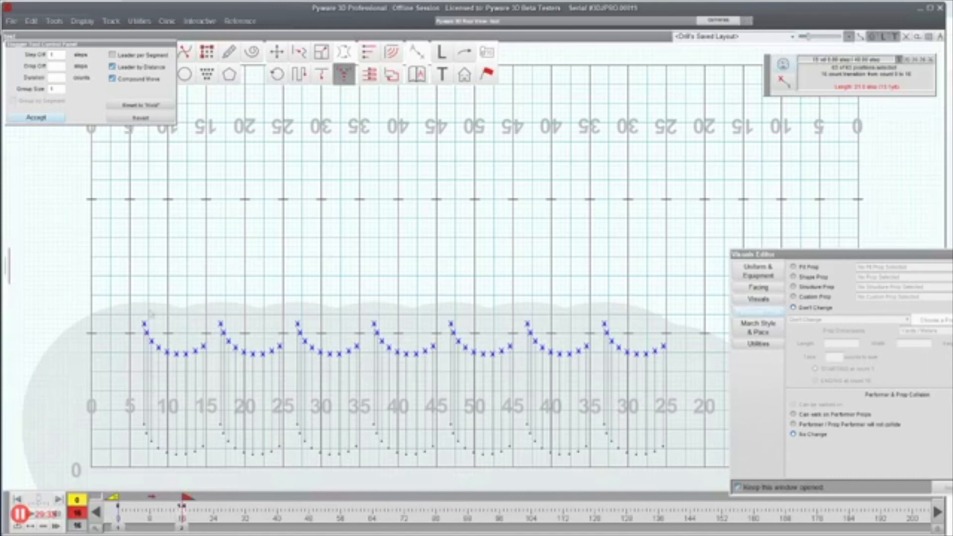
Step: Change the transition length to 48 counts via the Count Editor, then reselect all arcs
left_click(102, 292)
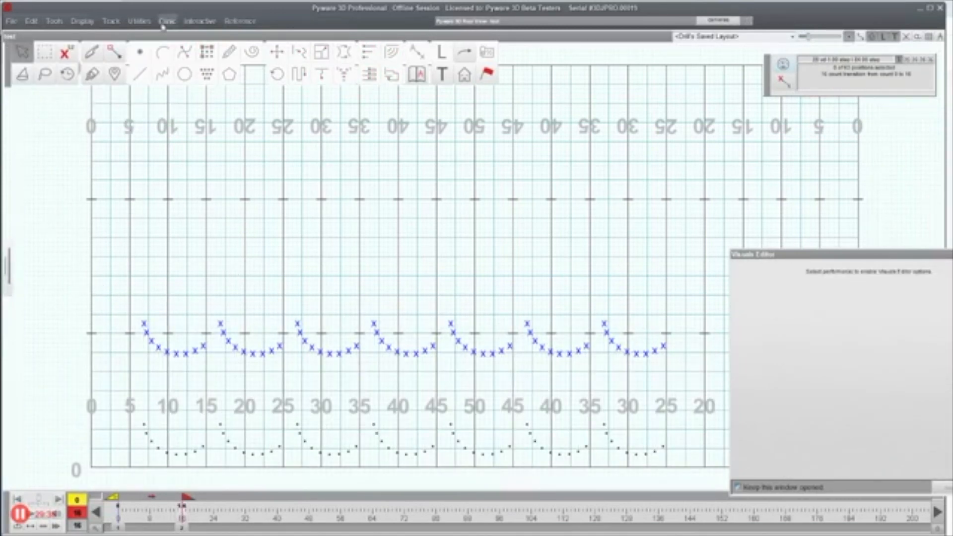
left_click(139, 21)
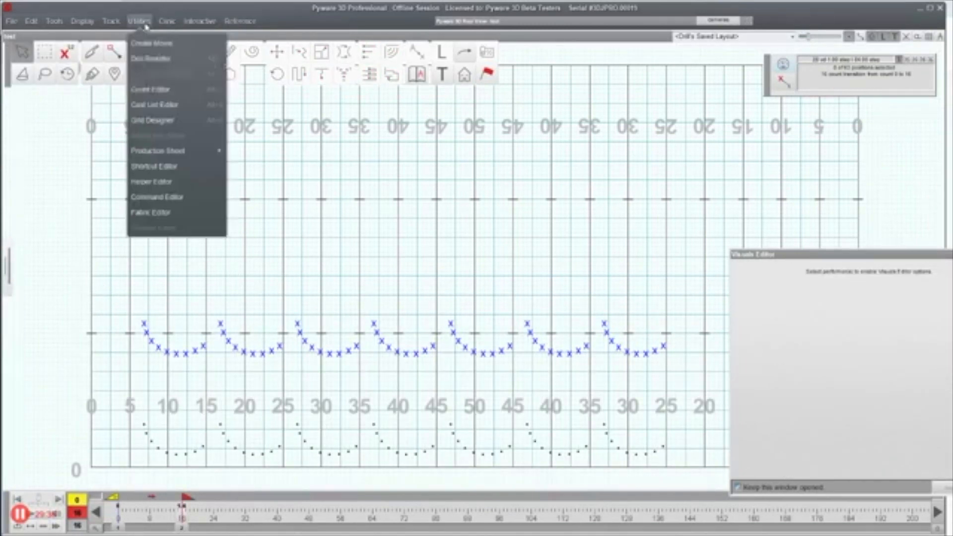
left_click(150, 90)
left_click(468, 207)
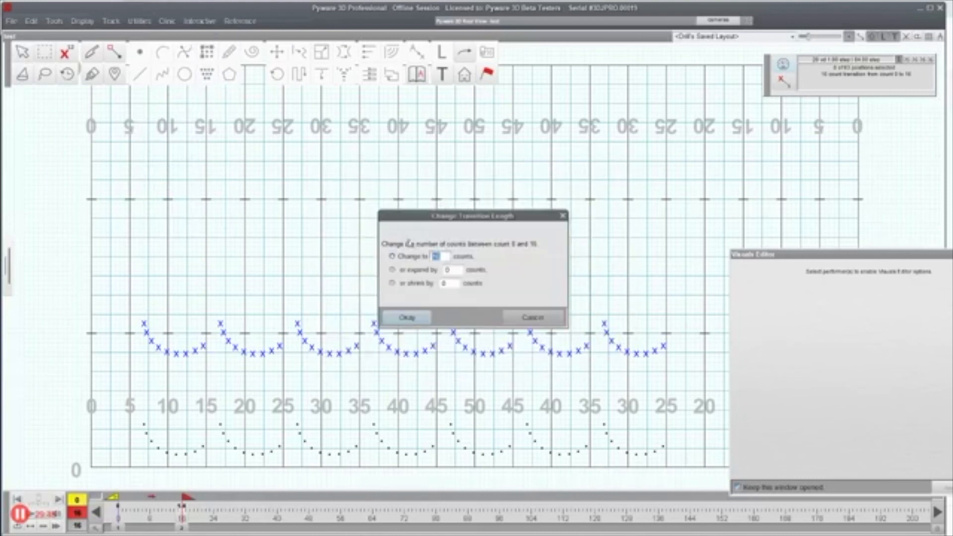
type("48")
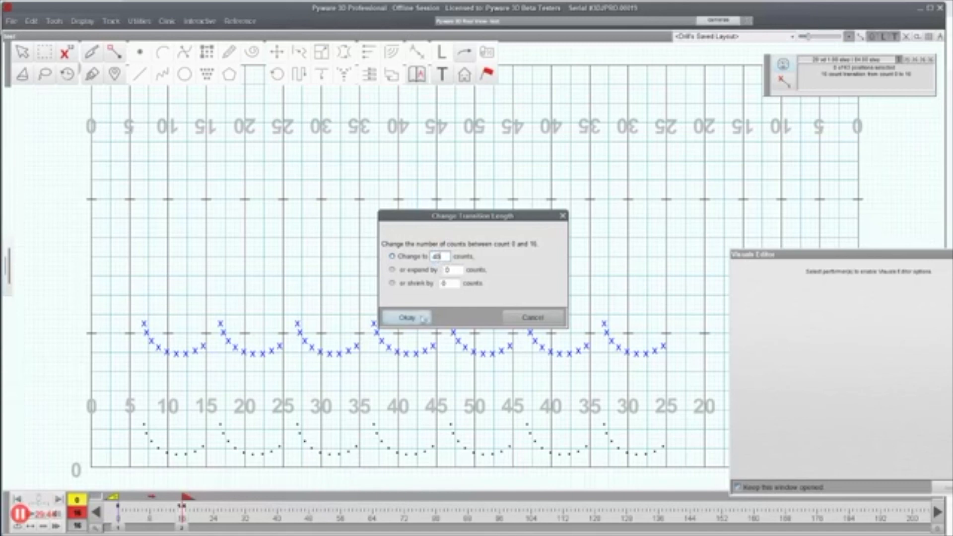
left_click(406, 317)
left_click_drag(123, 261, 745, 416)
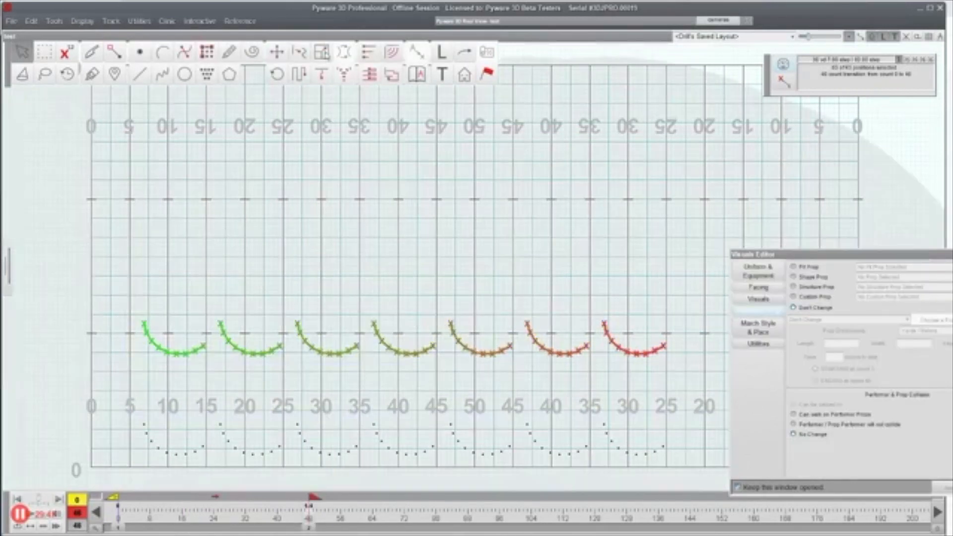
Step: Try a 1-step Leader by Distance stagger on all arcs, which fails
left_click(345, 75)
left_click(140, 71)
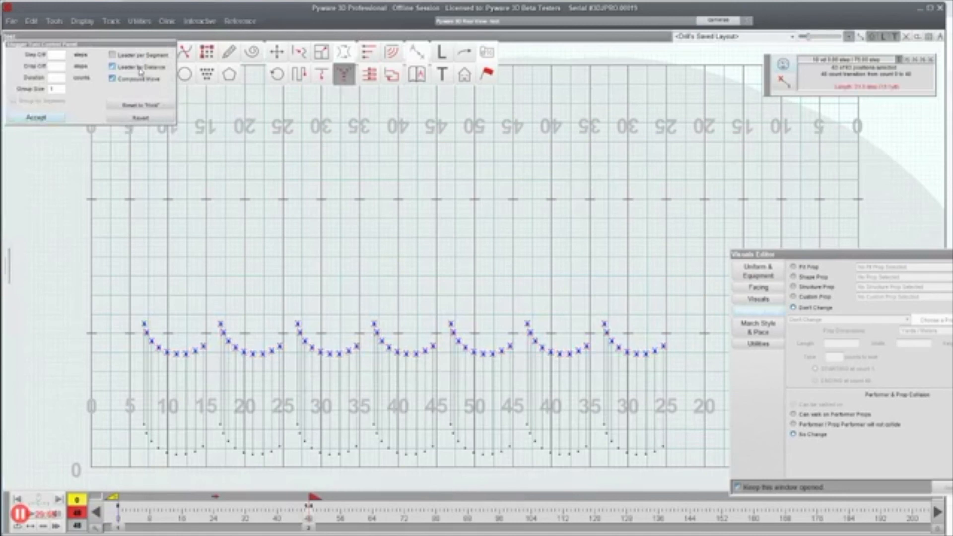
left_click(56, 54)
type("1")
left_click(614, 410)
left_click(45, 515)
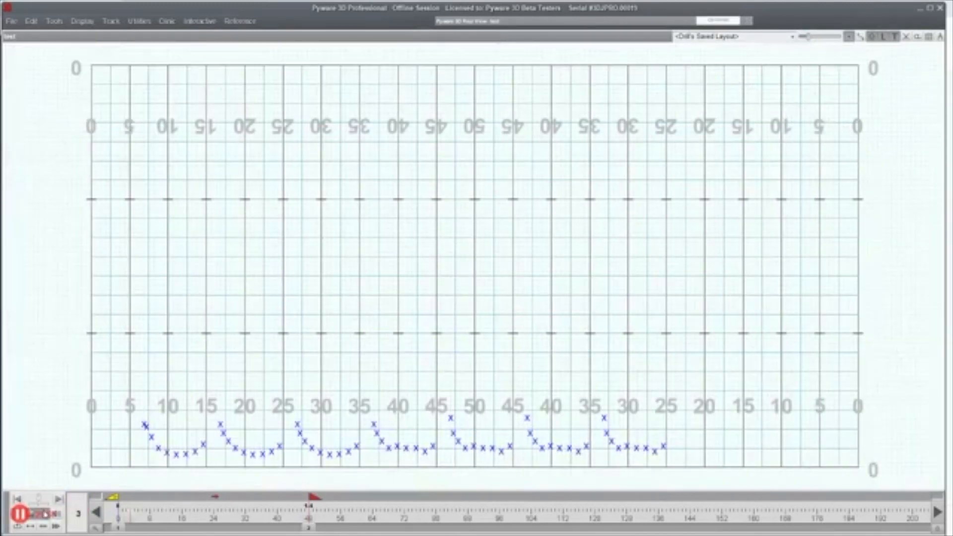
left_click(234, 314)
left_click(98, 269)
Step: Apply Leader by Distance with step-off 1 to the four left arcs and play it
left_click_drag(94, 266, 442, 389)
left_click(344, 74)
left_click(130, 68)
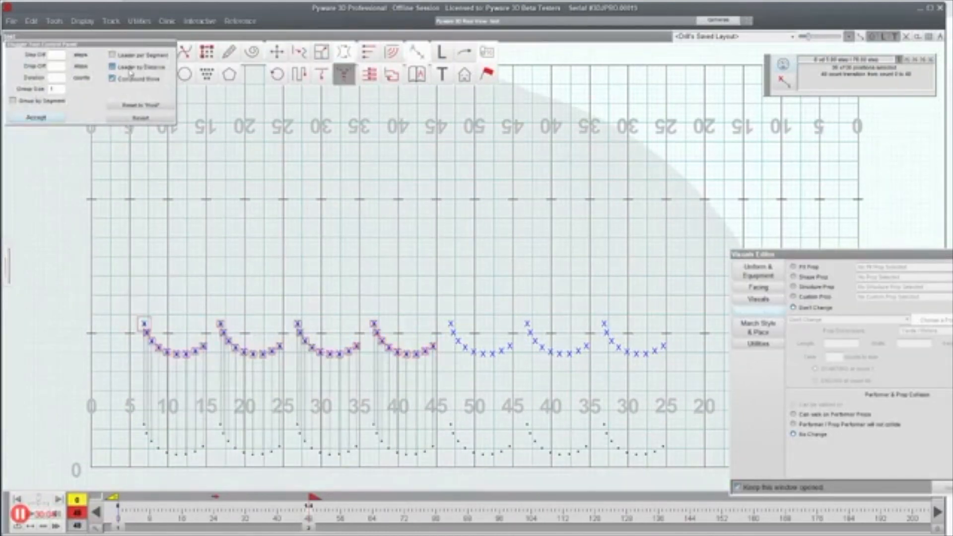
left_click(52, 57)
type("1")
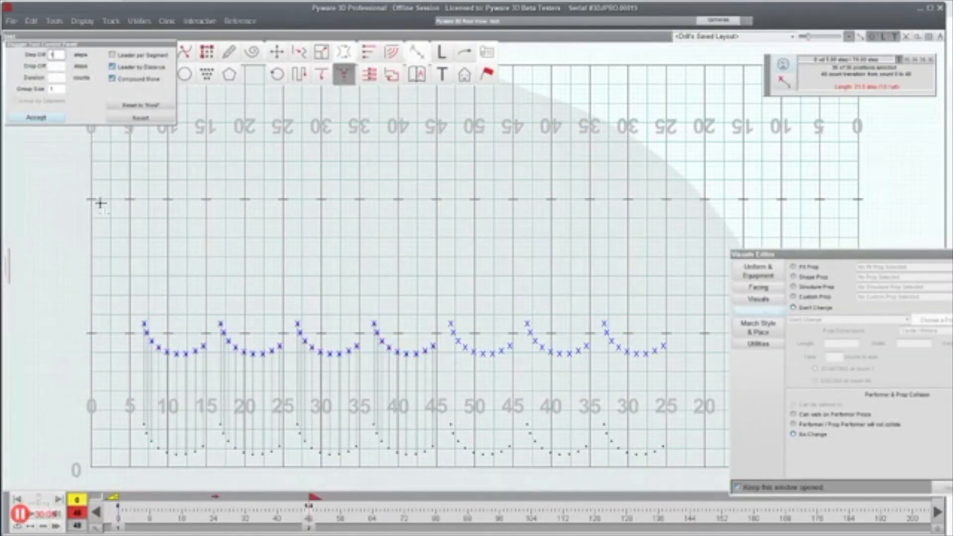
left_click(36, 515)
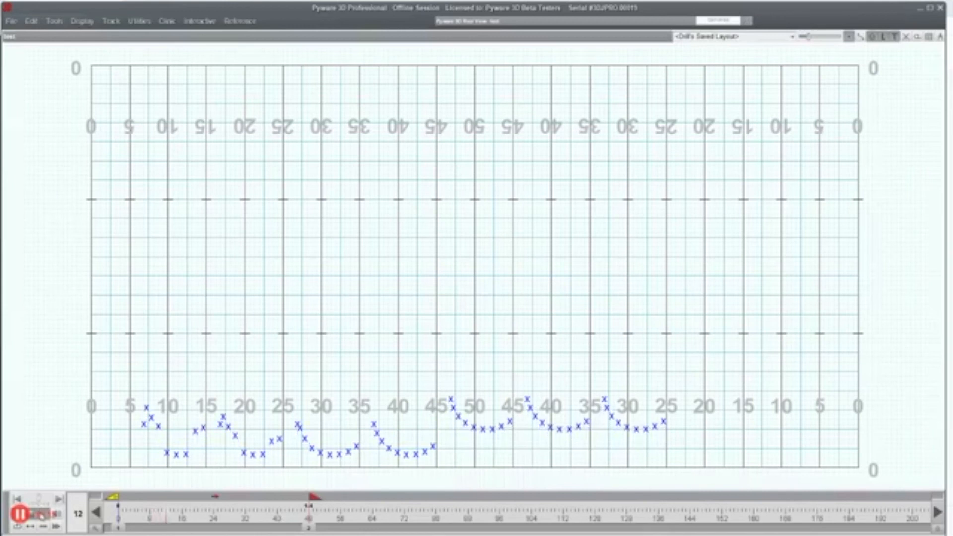
Step: Stop playback and accept the 1-step distance stagger on the four left arcs
left_click(42, 515)
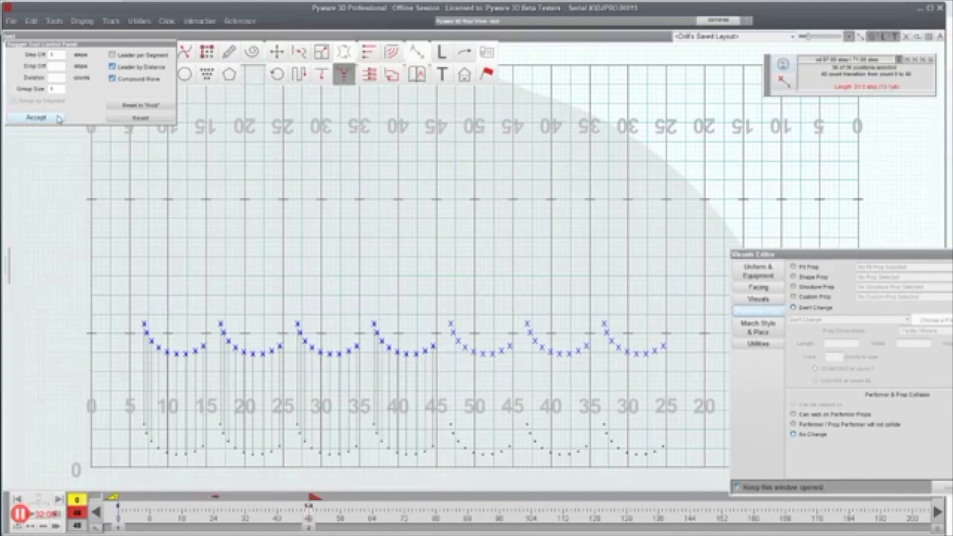
left_click(59, 119)
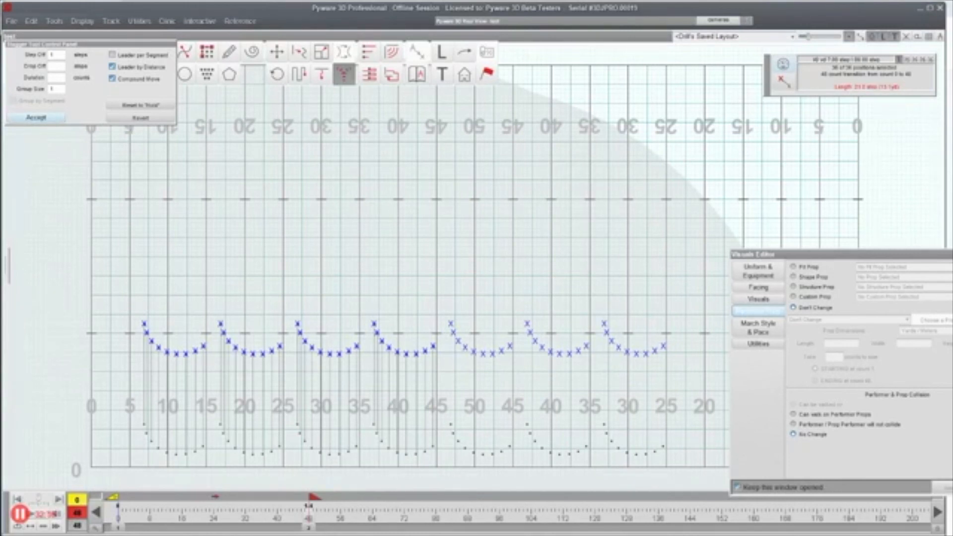